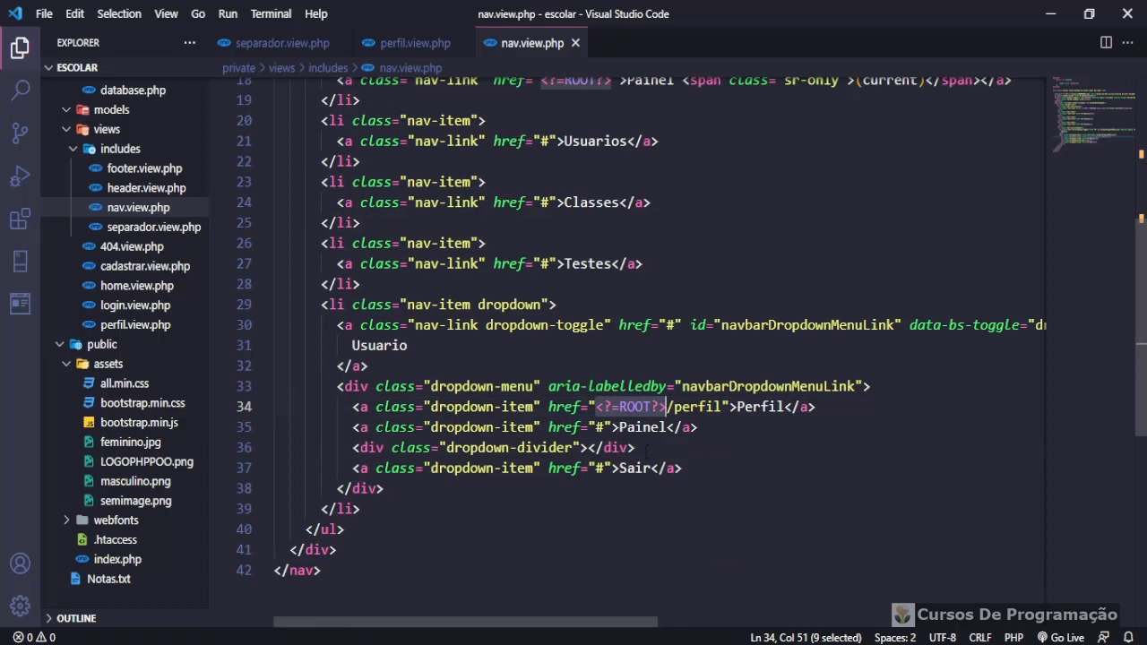
In the user dropdown, set the Painel link's href to <?=ROOT?> and the Sair link's href to <?=ROOT?>/sair.
drag(594, 427, 601, 427)
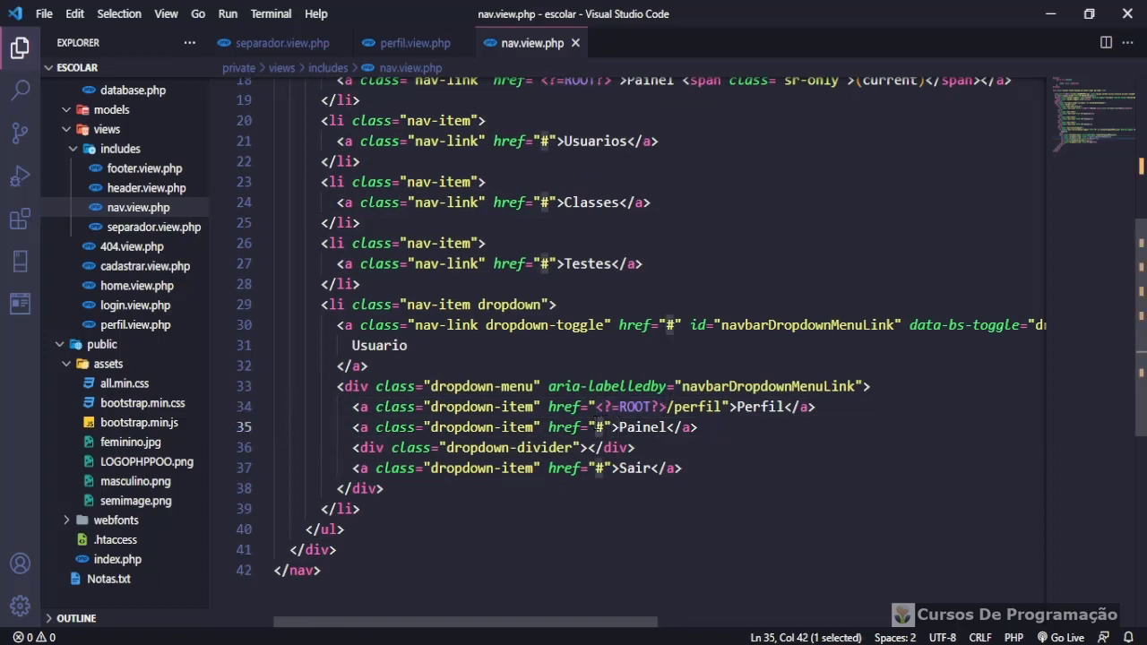
text(<?=ROOT?>)
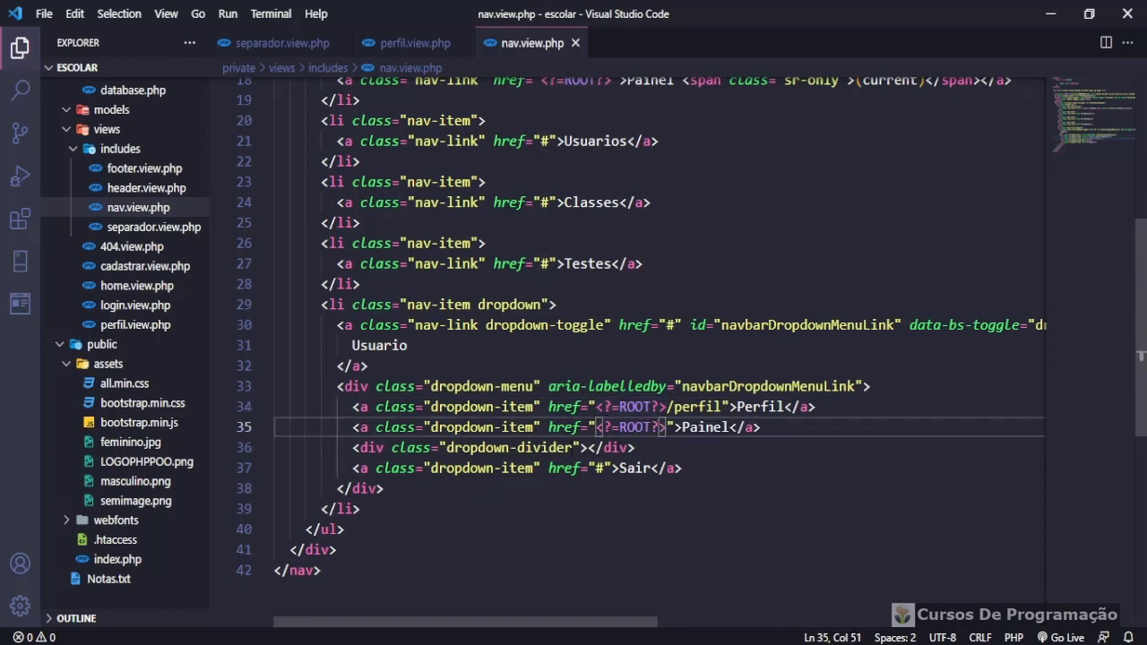
drag(602, 468, 594, 468)
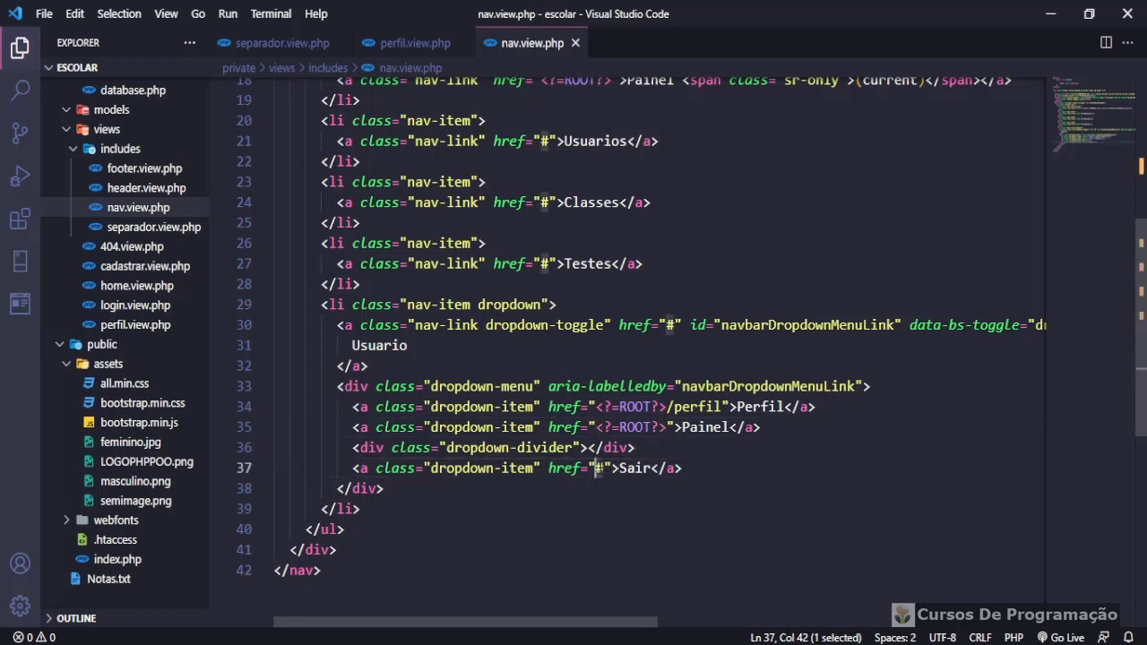
text(<?=ROOT?>)
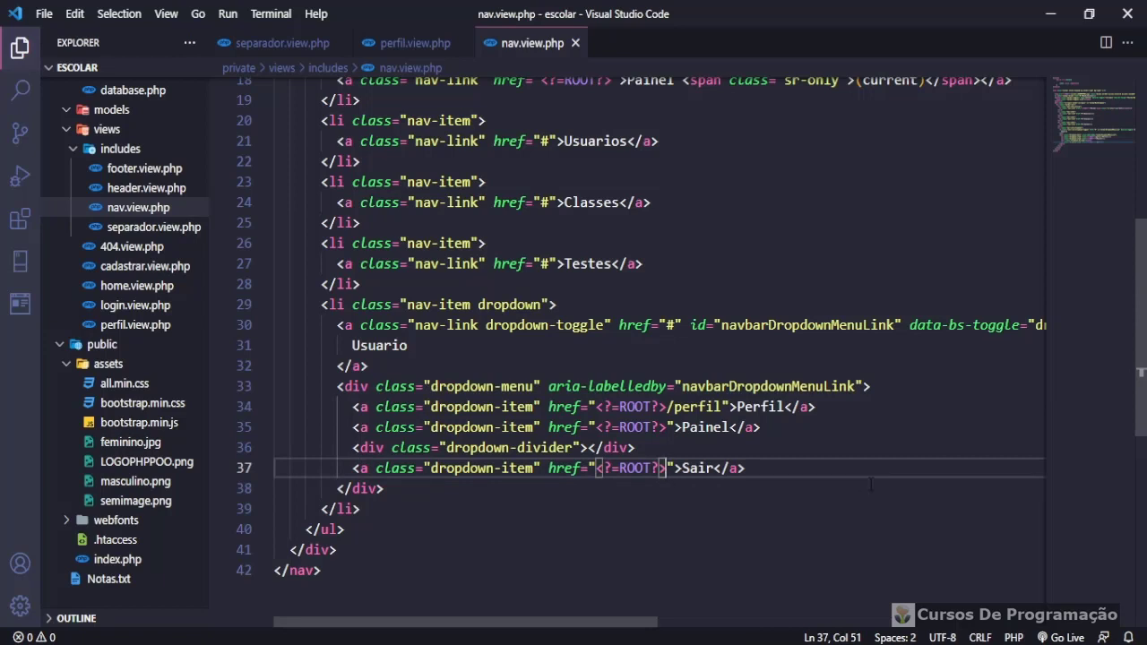
text(/sair)
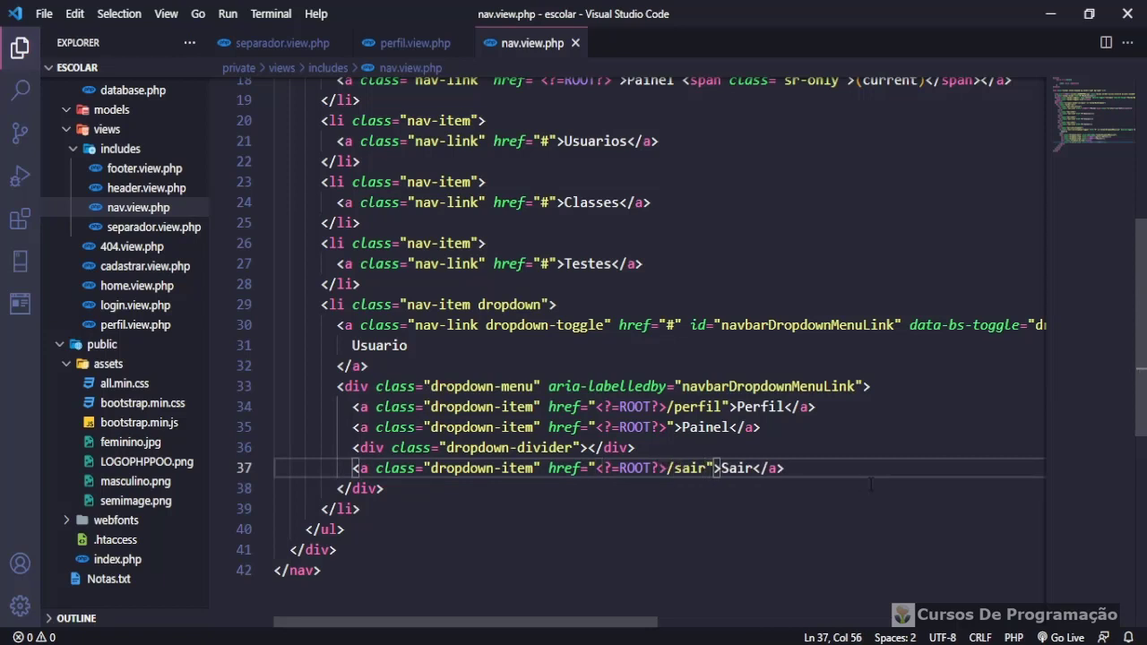
click(786, 468)
drag(683, 468, 705, 467)
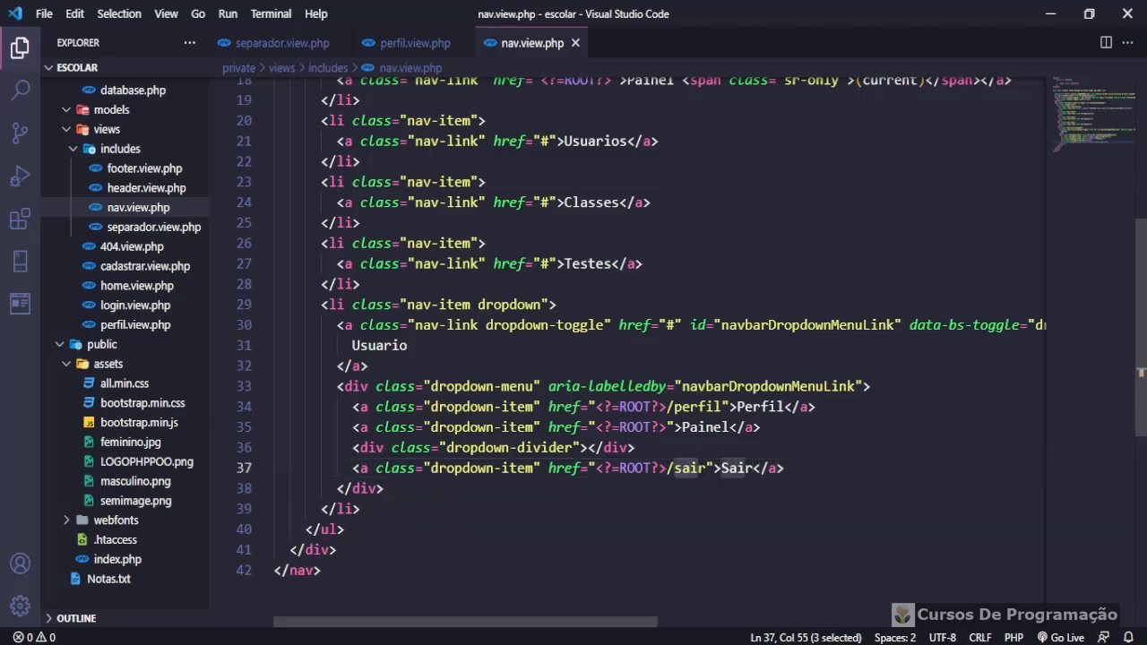
key(ctrl+d)
scroll(717, 358, up, 3)
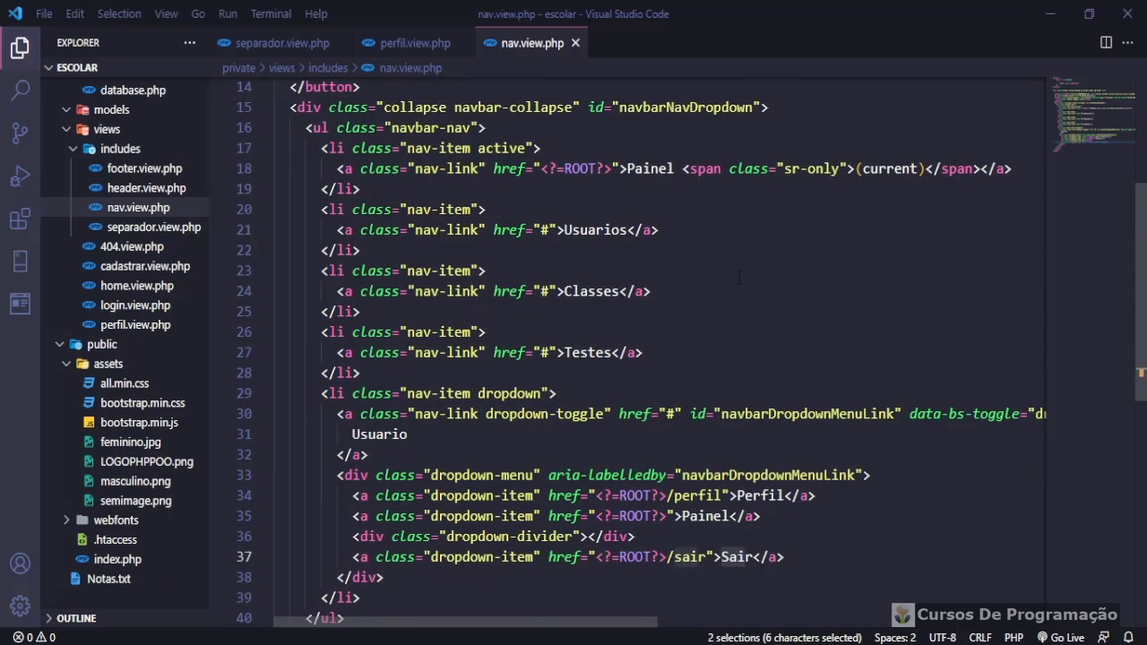
scroll(698, 305, down, 1)
click(386, 577)
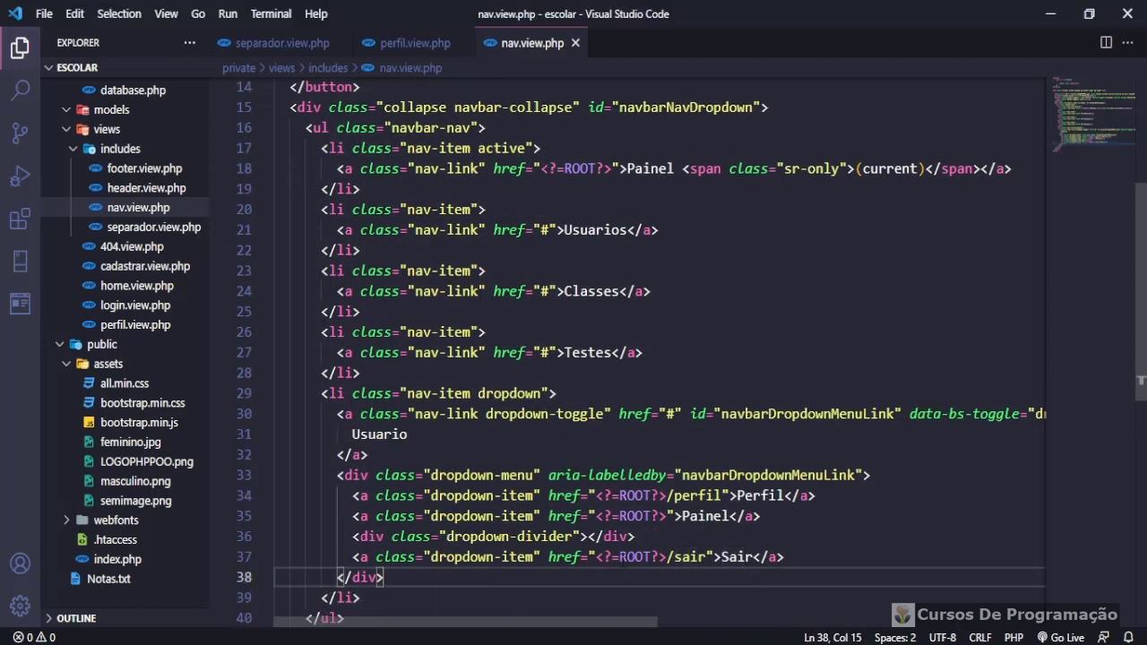
Reuse the Sair link's href for the Testes nav link, changing its path to <?=ROOT?>/testes.
drag(596, 557, 707, 557)
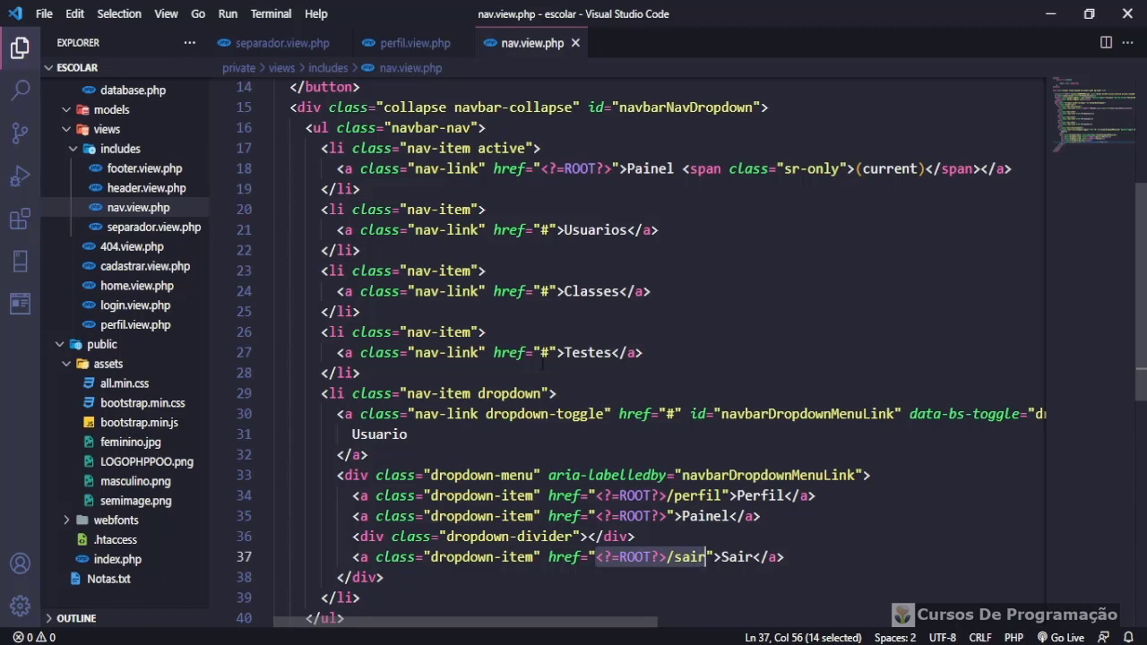
key(ctrl+c)
double_click(545, 352)
key(ctrl+v)
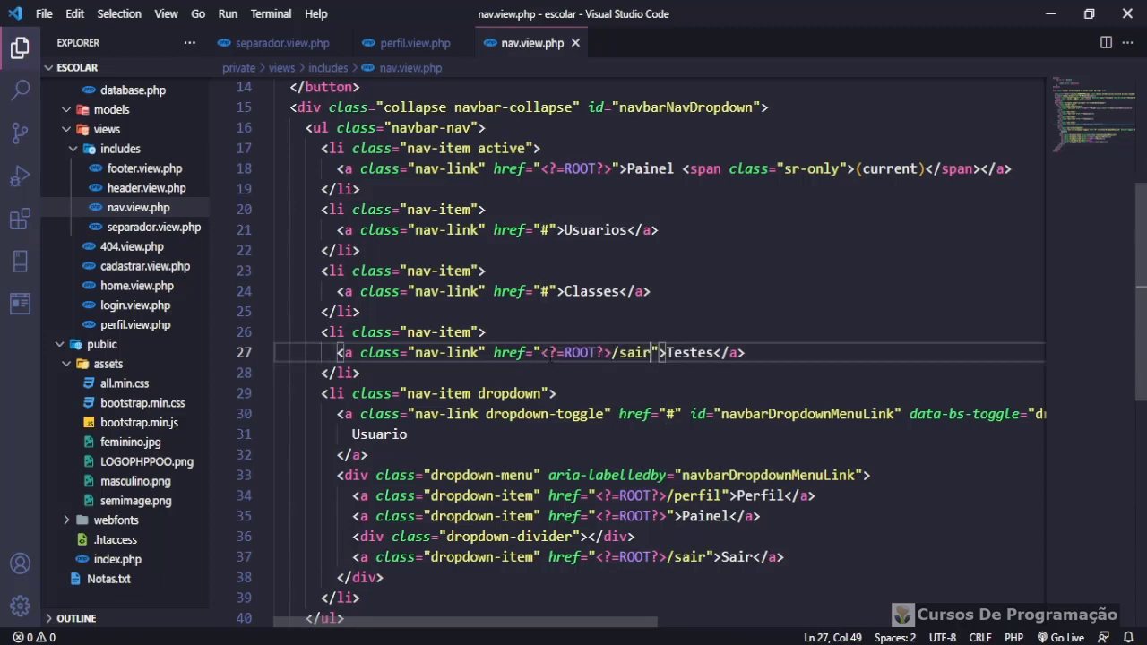
key(ctrl+shift+Left)
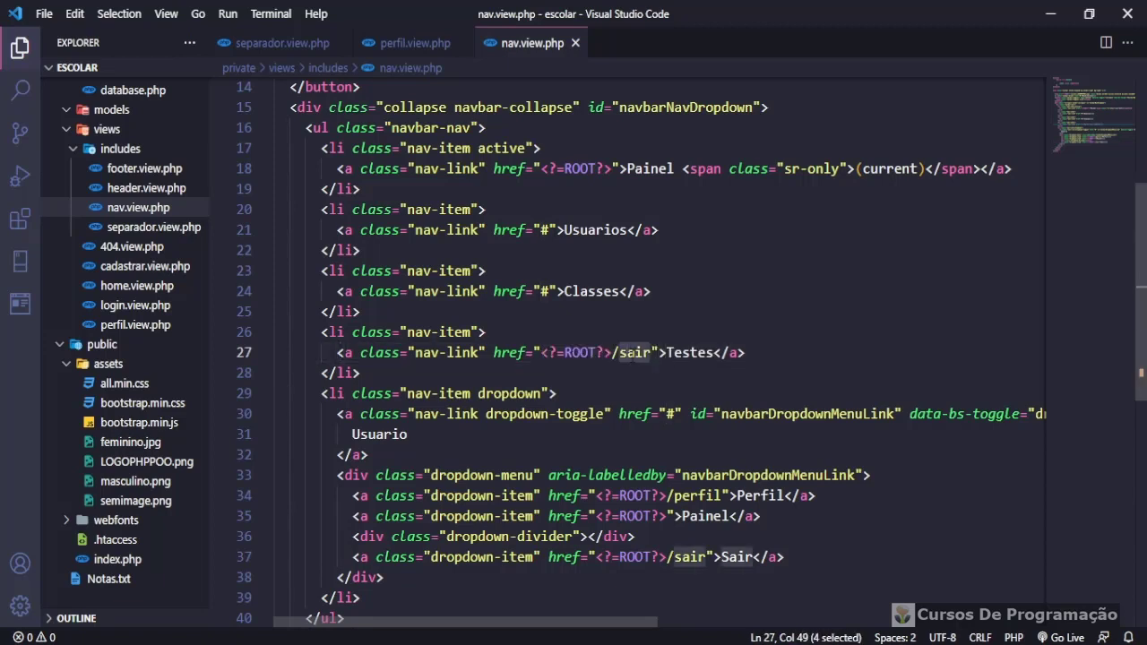
text(testes)
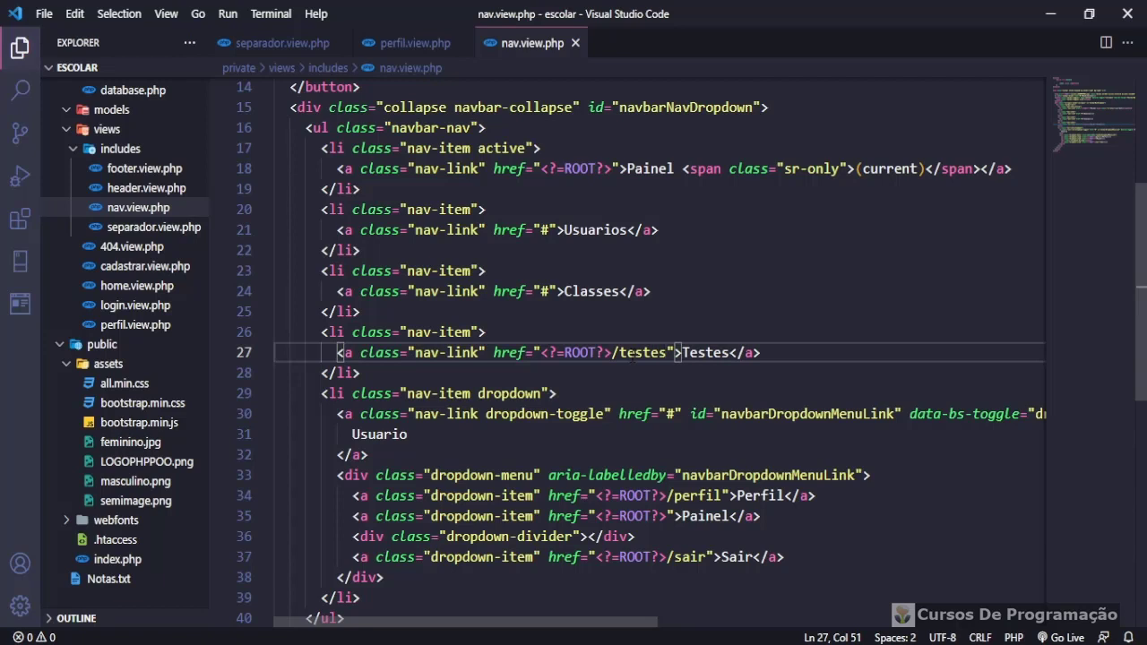
Replace the placeholder href of the Classes nav link with <?=ROOT?>/classes.
drag(541, 291, 549, 292)
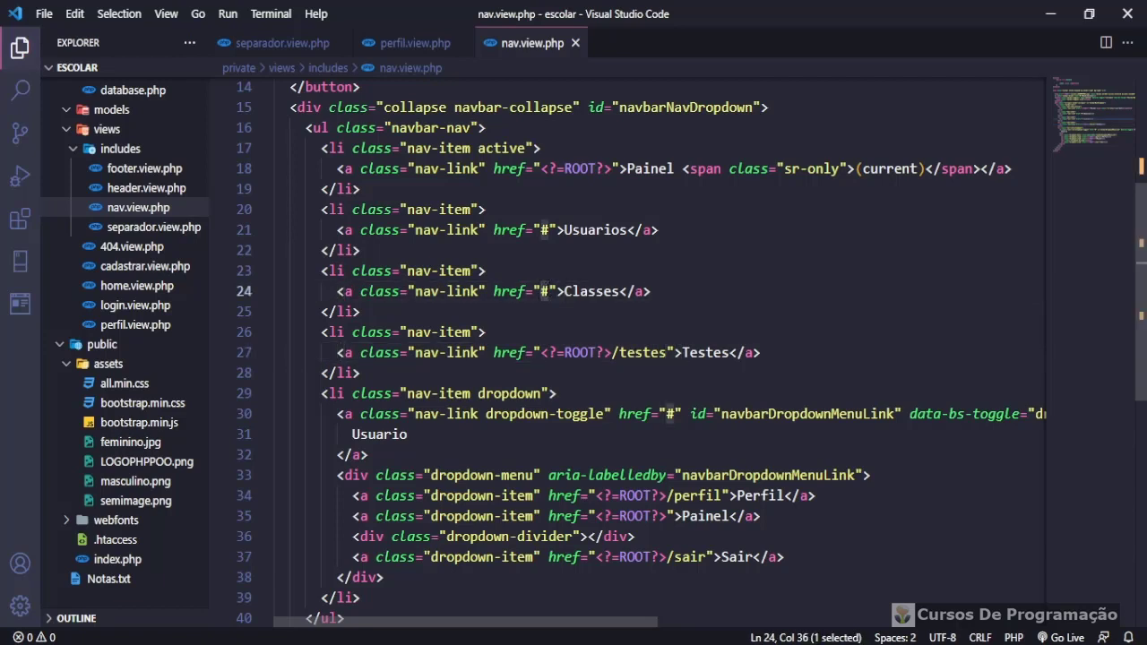
key(ctrl+v)
double_click(637, 292)
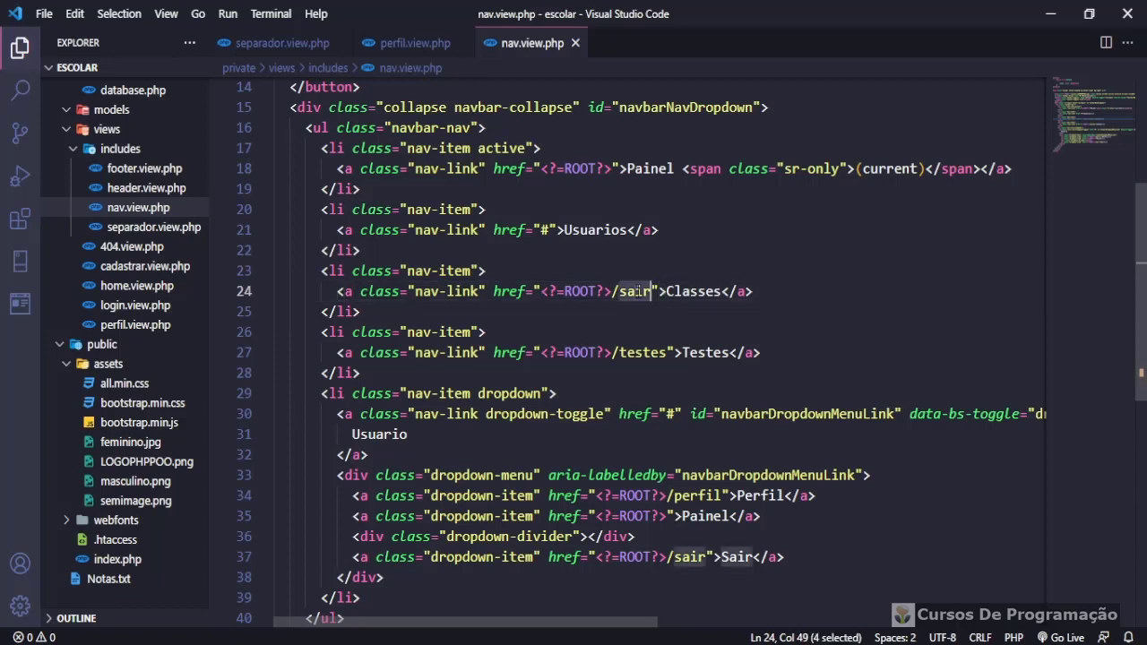
text(classes)
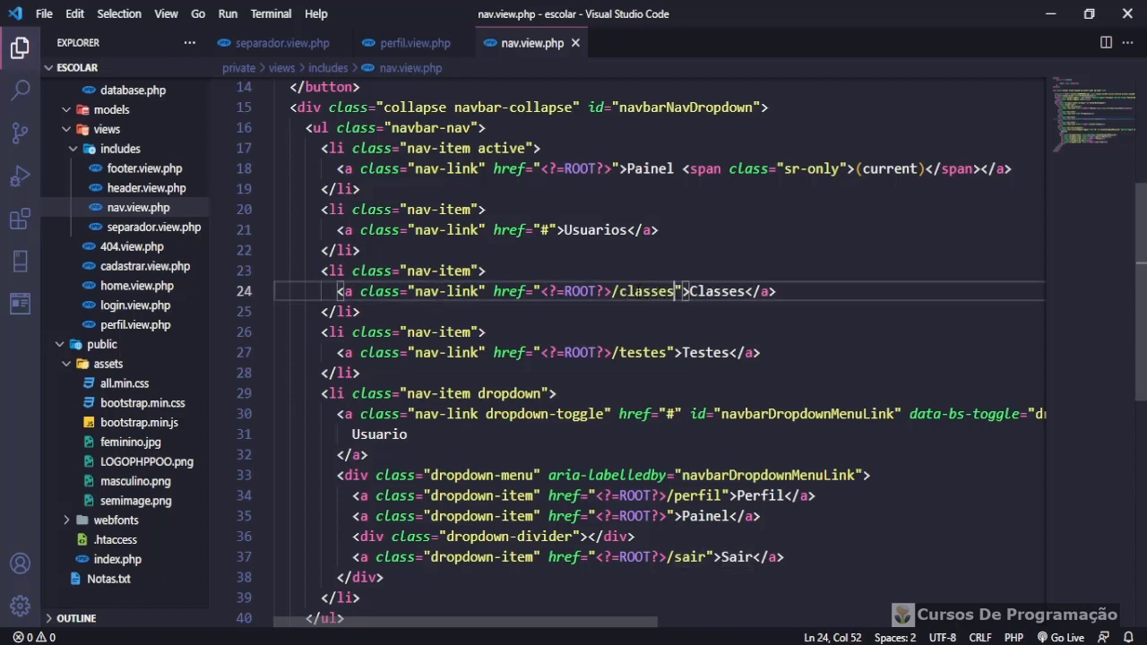
Replace the placeholder href of the Usuarios nav link with <?=ROOT?>/usuarios.
double_click(545, 231)
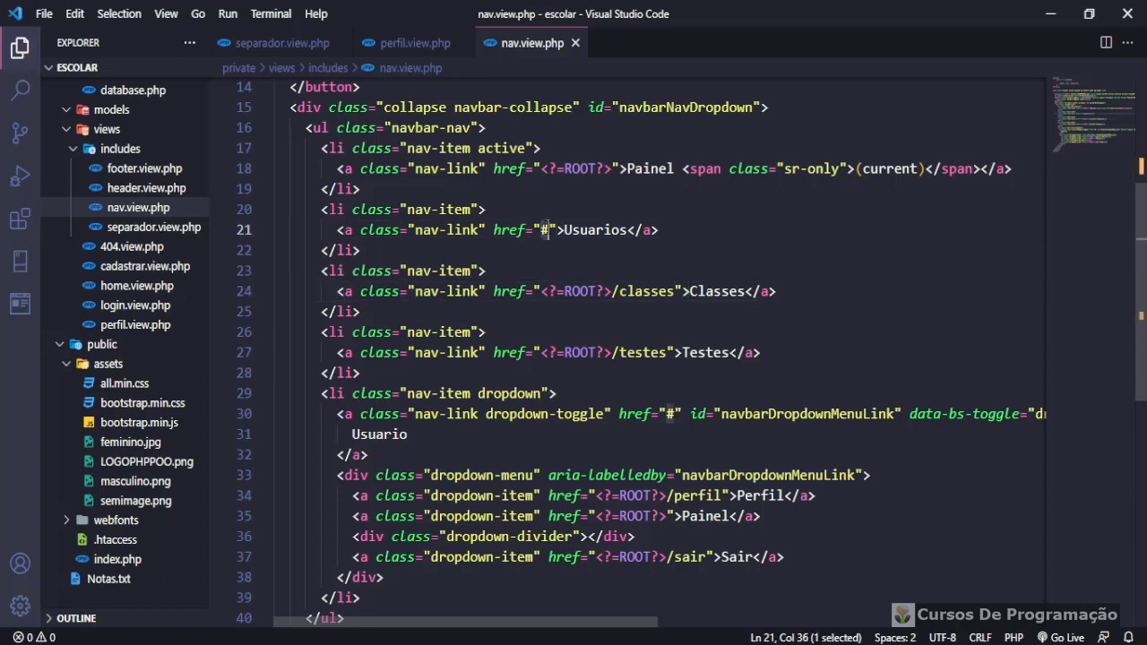
key(ctrl+v)
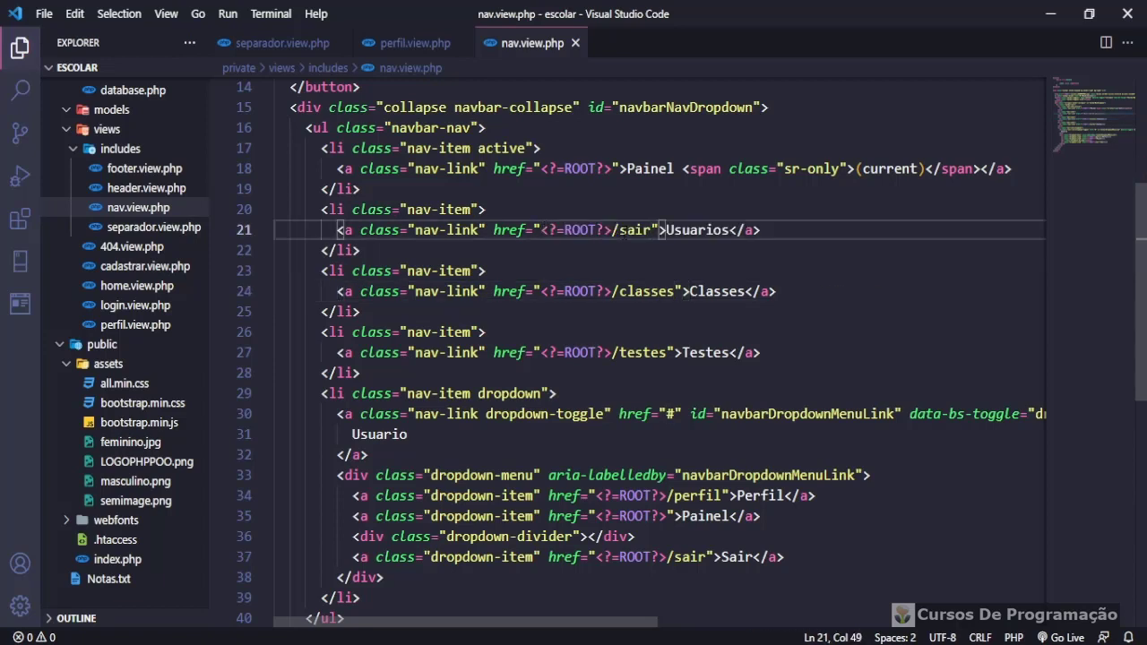
double_click(637, 230)
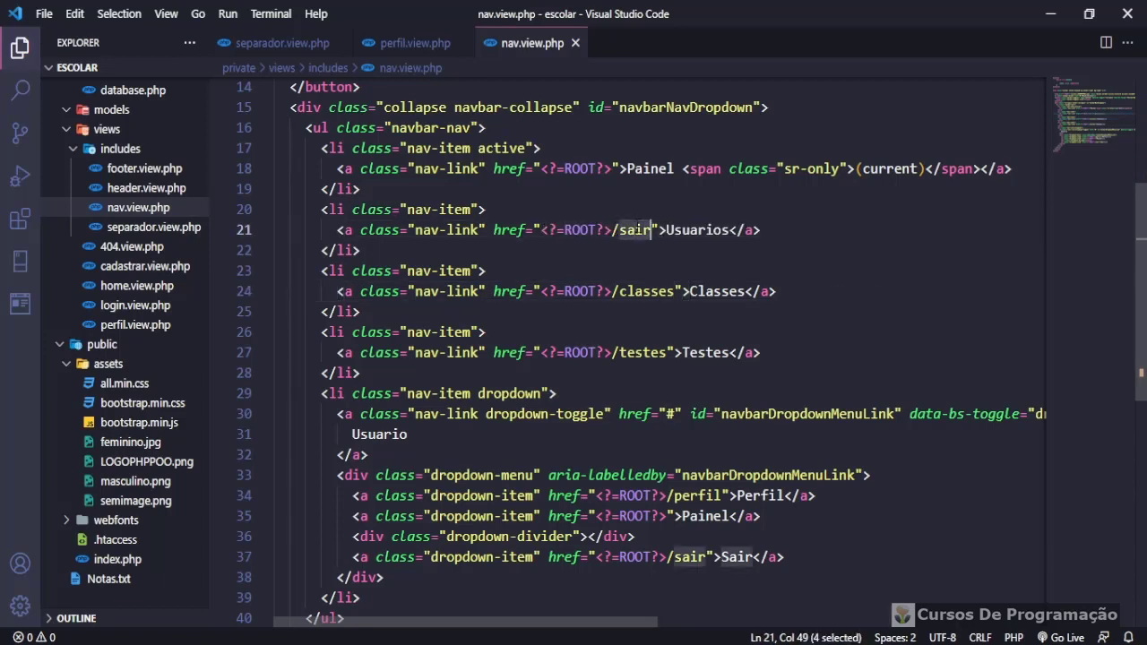
text(usuarios)
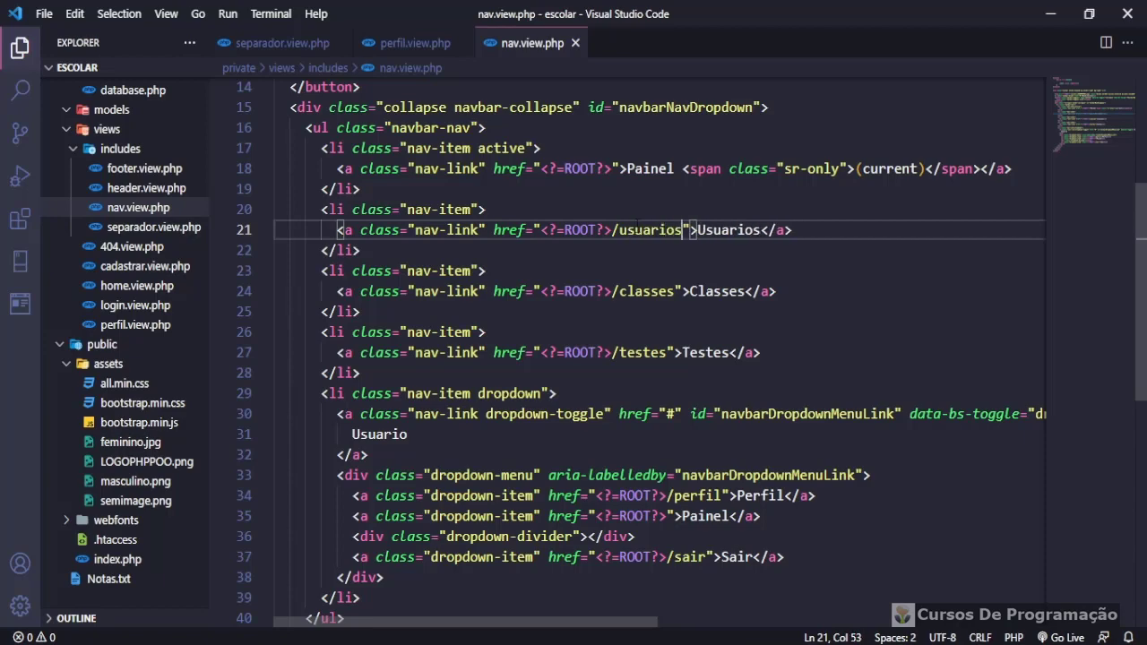
click(502, 271)
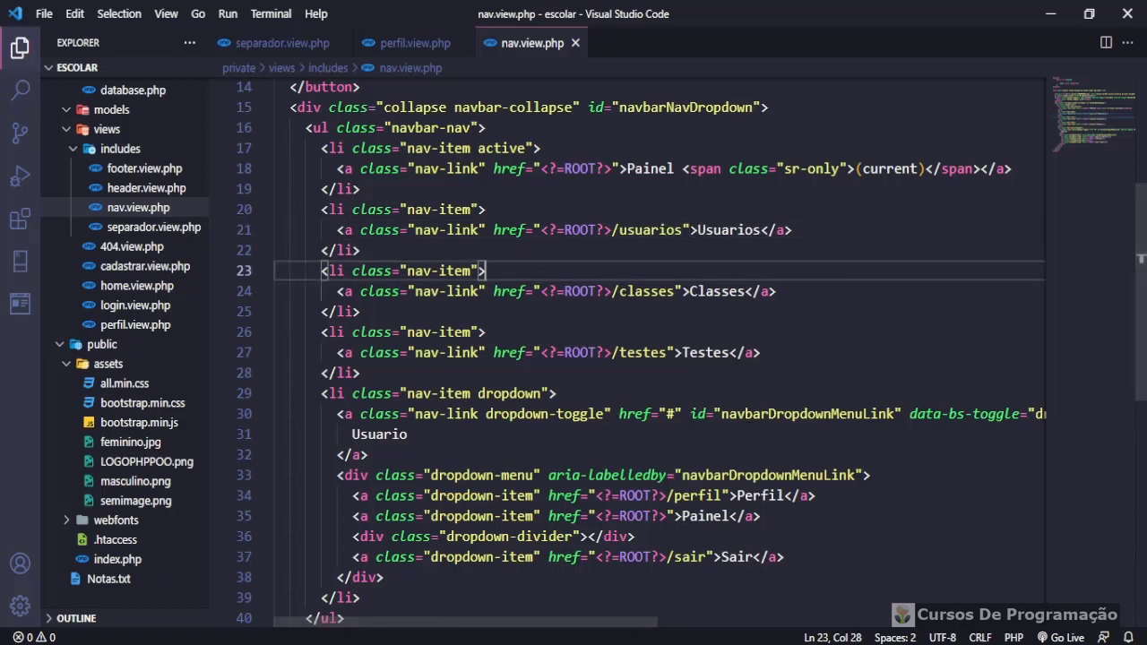
Switch to the browser, reload the perfil page, and test the navbar's Painel link and the Usuario dropdown's Perfil and Painel links.
key(alt+Tab)
click(83, 57)
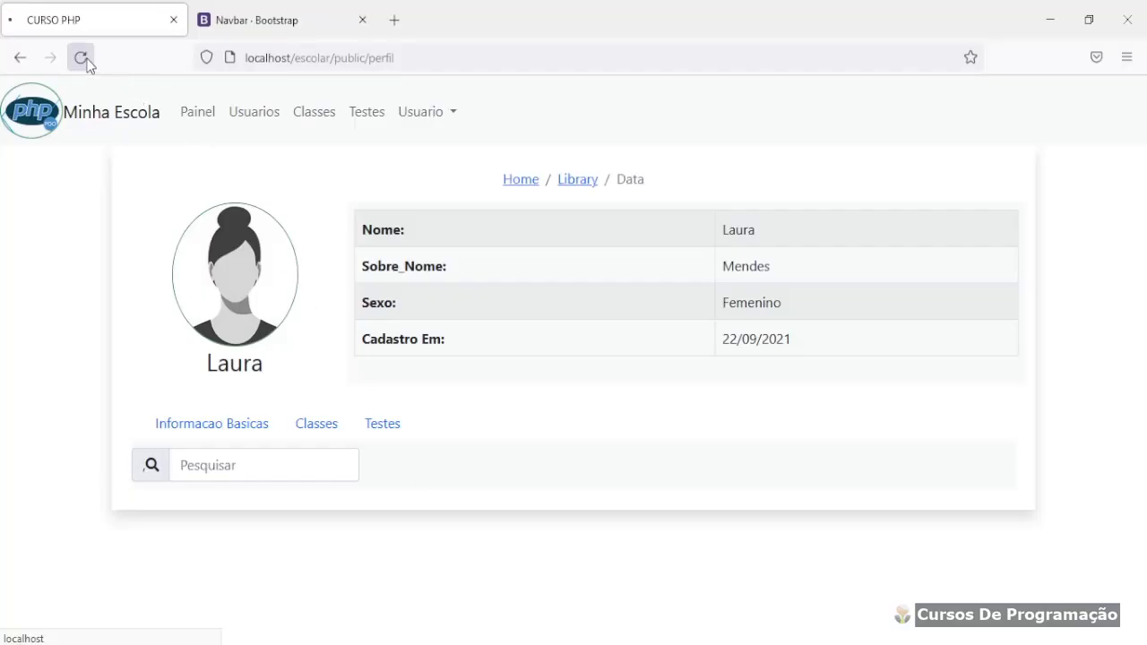
click(191, 115)
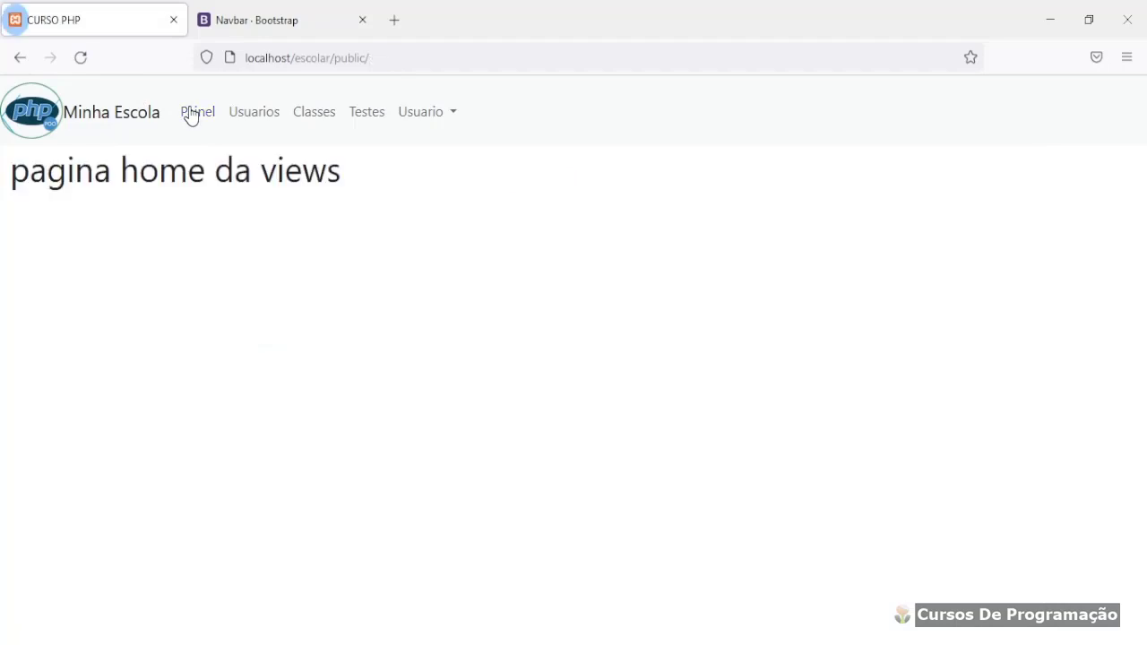
click(432, 116)
click(422, 158)
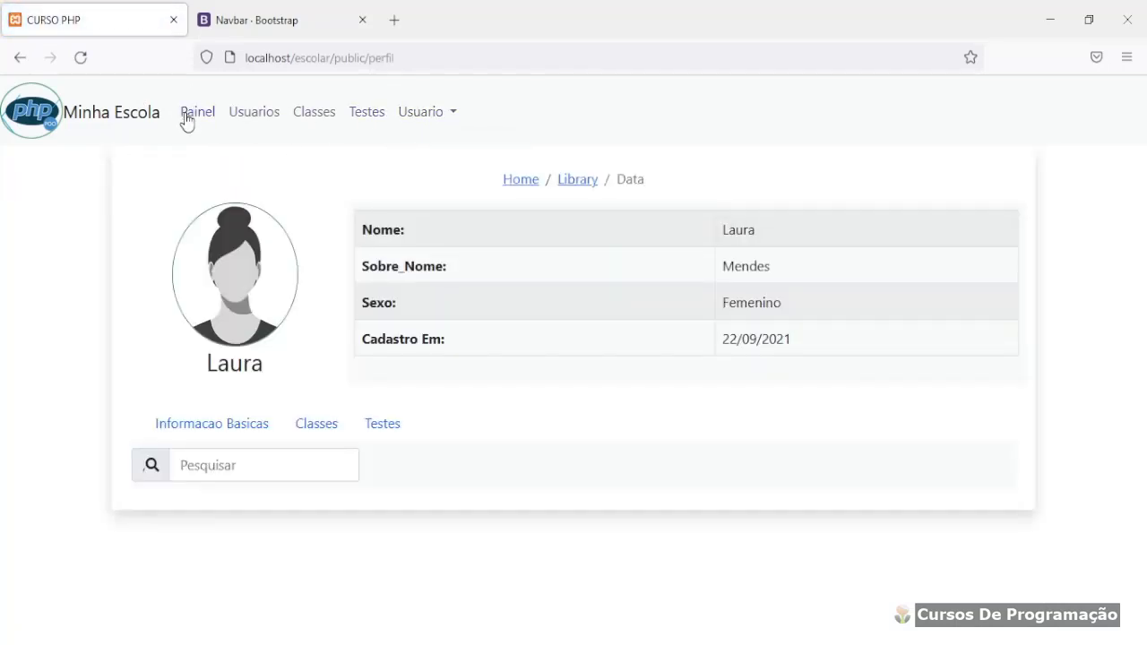
click(193, 117)
click(465, 130)
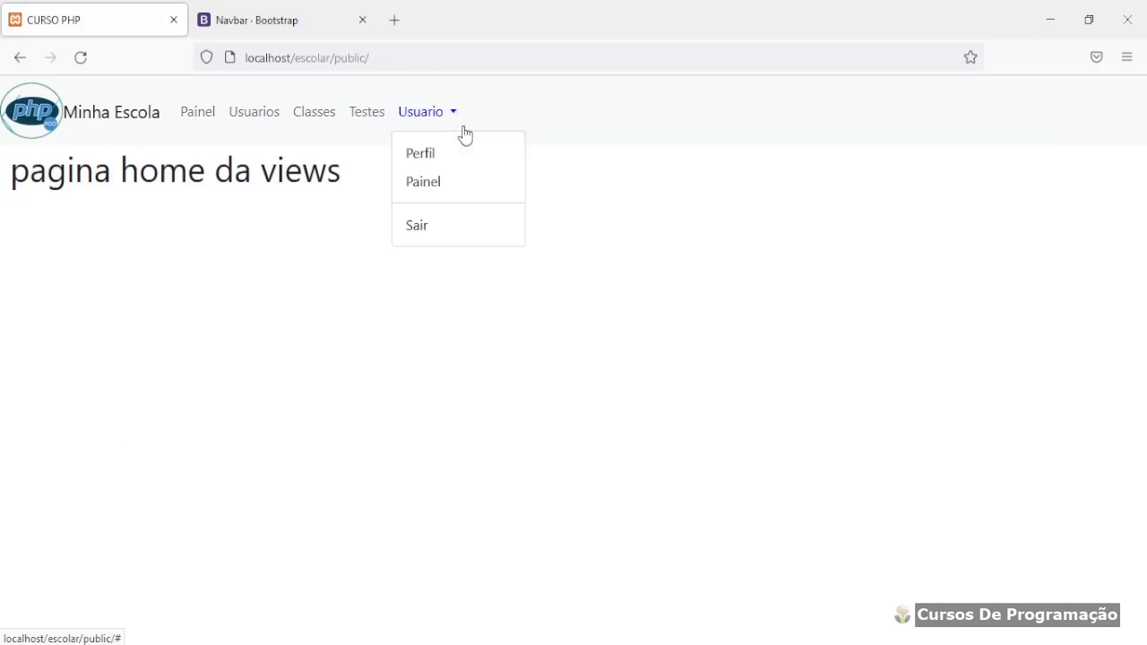
click(427, 188)
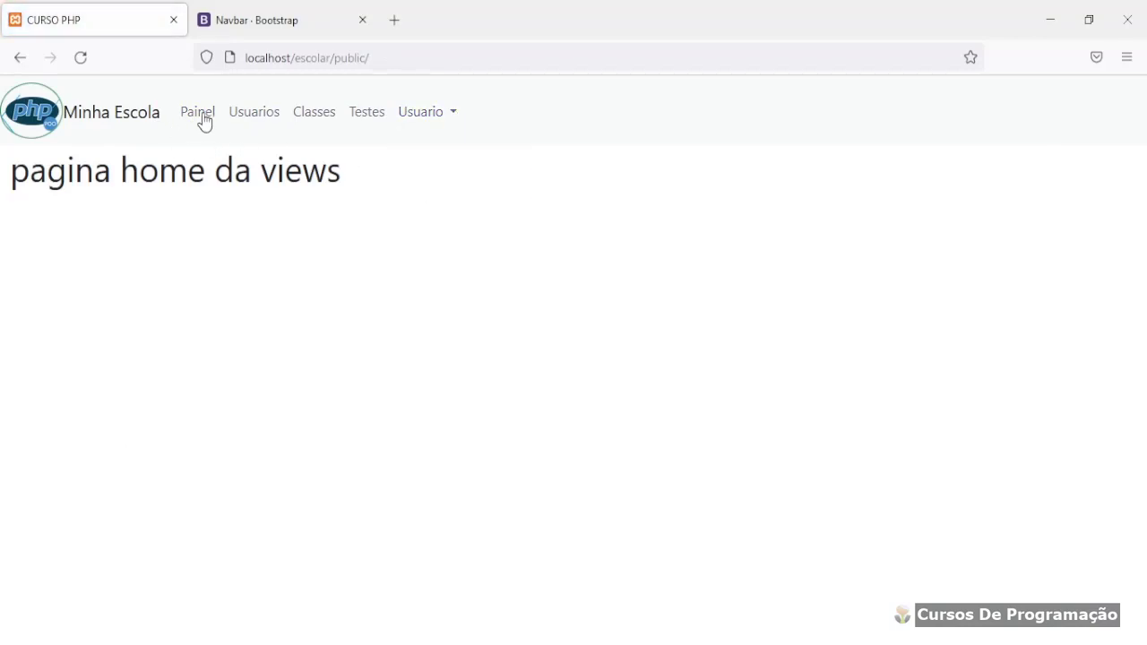
click(417, 121)
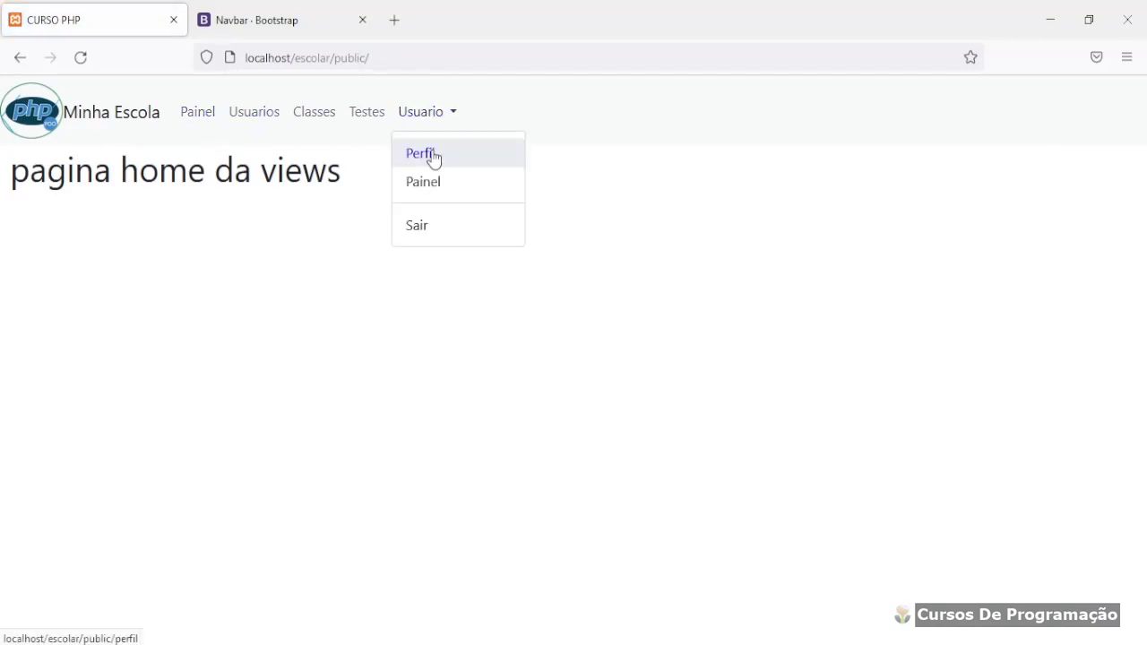
click(431, 156)
click(415, 119)
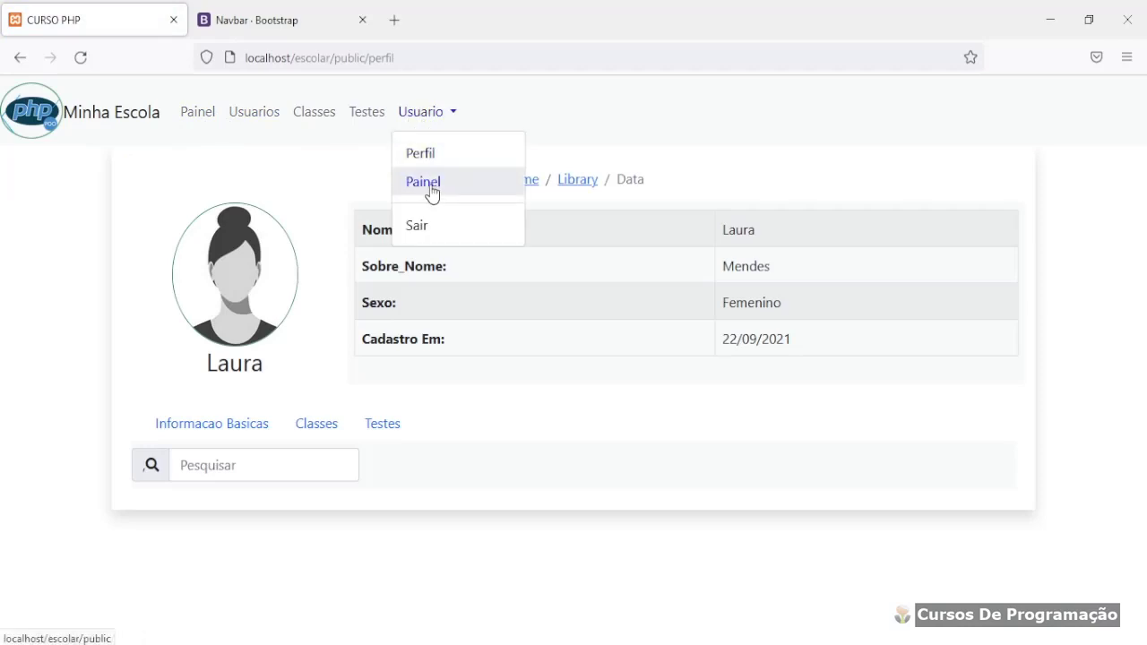
click(430, 190)
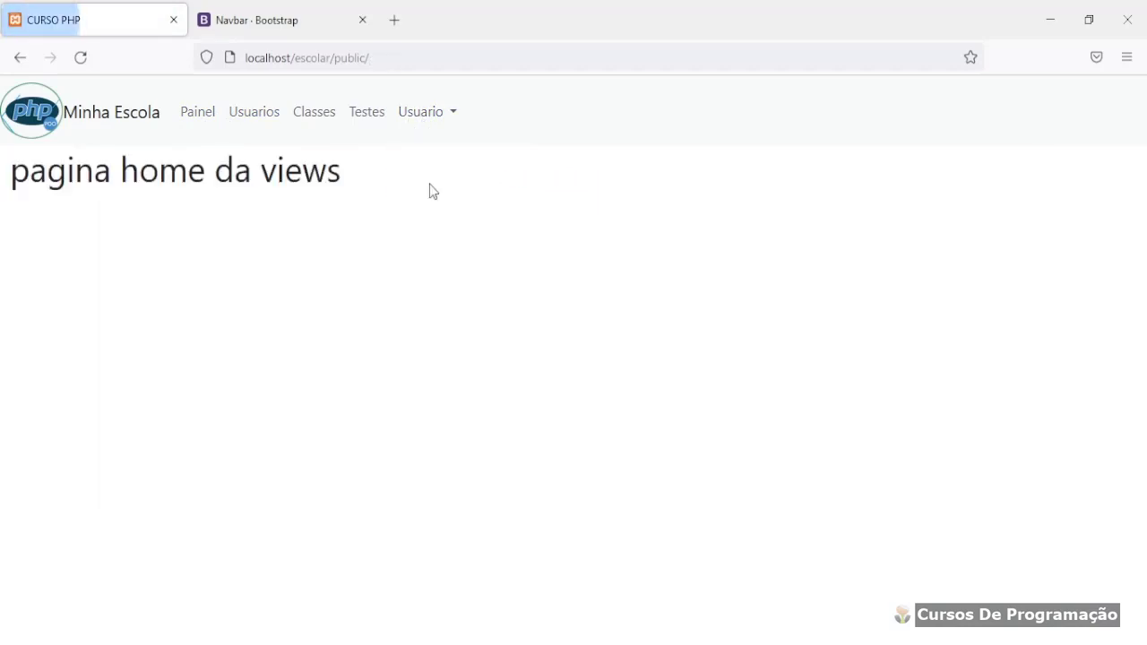
Test the Painel, Usuarios, Classes and Testes navbar links, plus the Sair link in the Usuario dropdown.
click(192, 122)
click(258, 116)
click(320, 128)
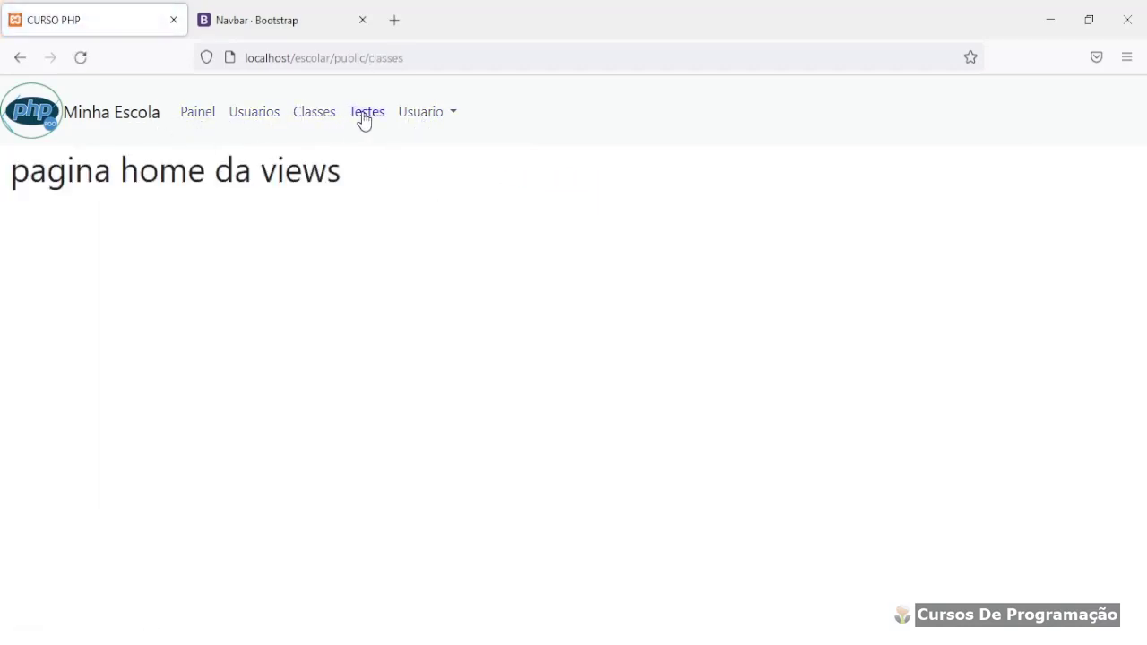
click(361, 120)
click(422, 120)
click(427, 239)
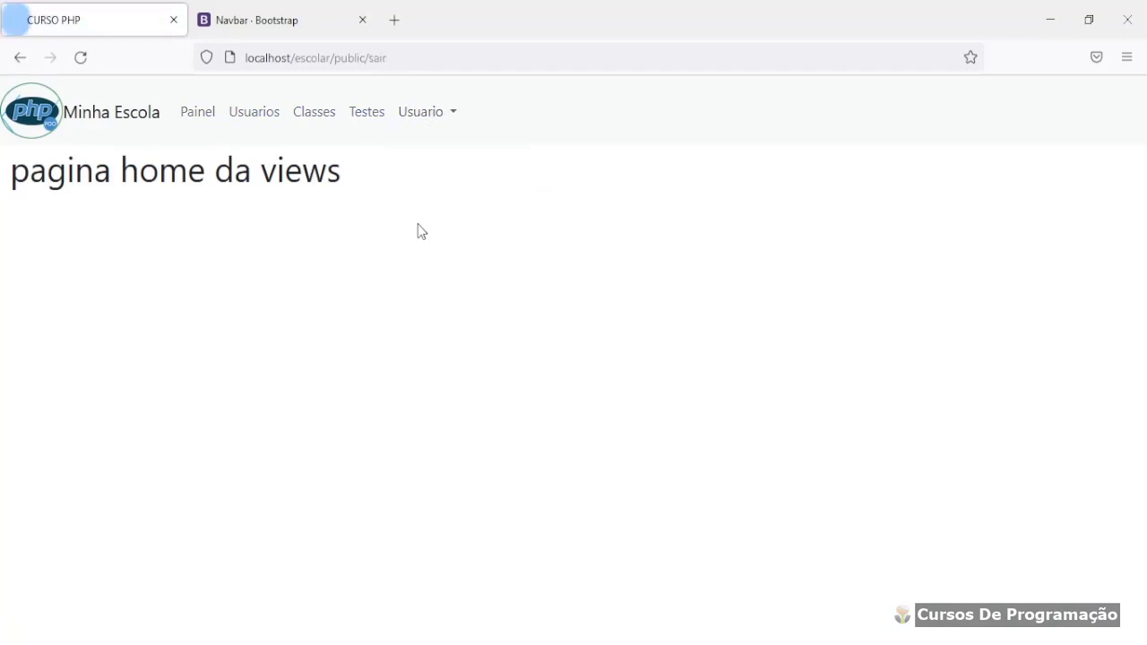
Follow the Usuario dropdown's Painel link, and reopen the profile page through its Perfil link.
click(433, 118)
click(425, 184)
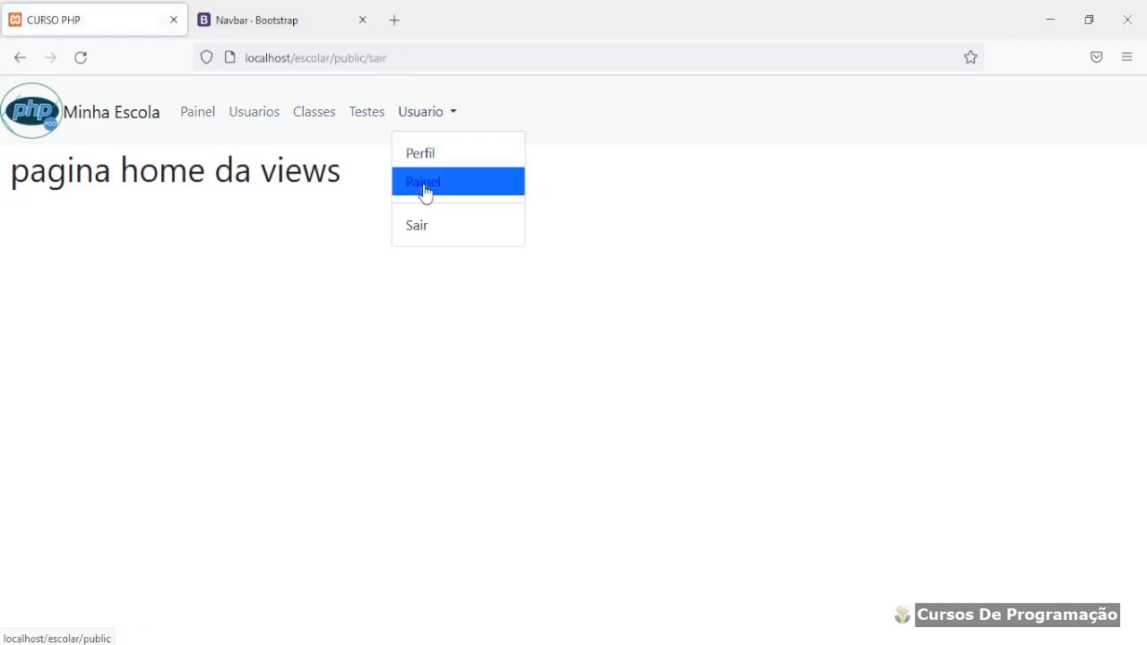
click(436, 124)
click(434, 154)
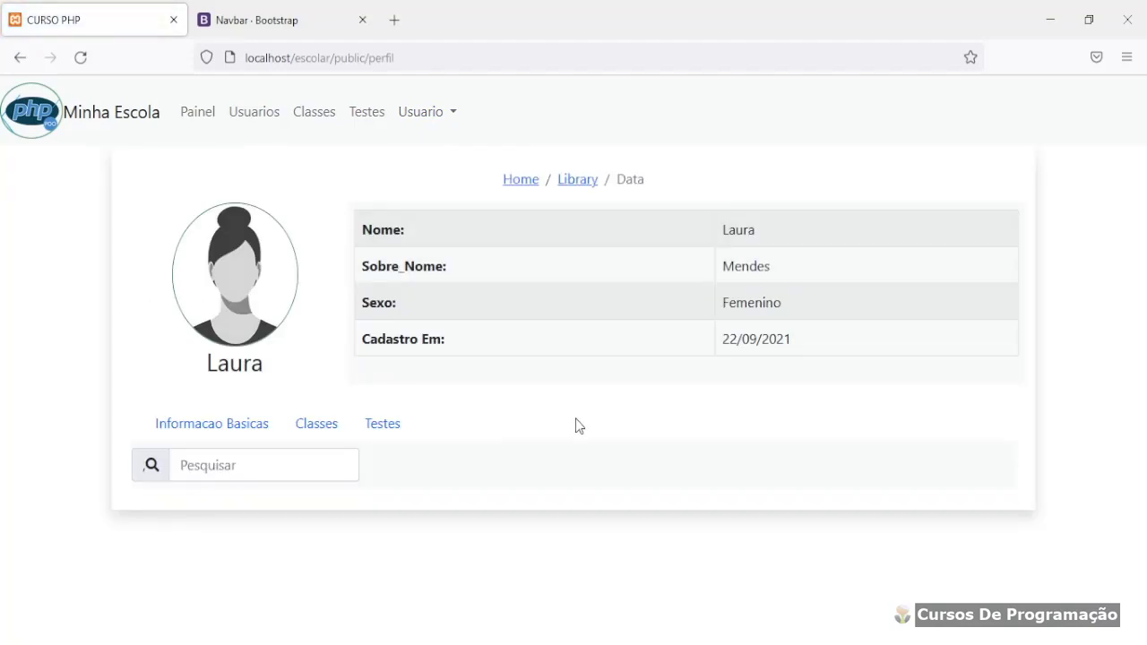
Compare the navbar code with the rendered profile page, and return to nav.view.php in Visual Studio Code.
key(alt+Tab)
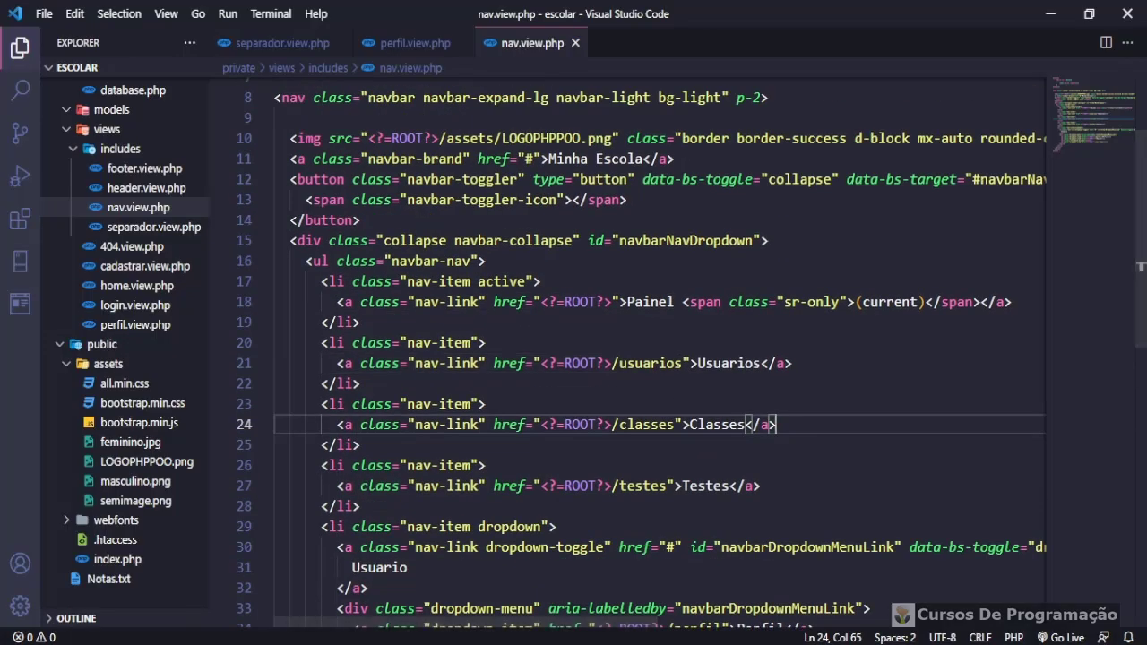
key(alt+Tab)
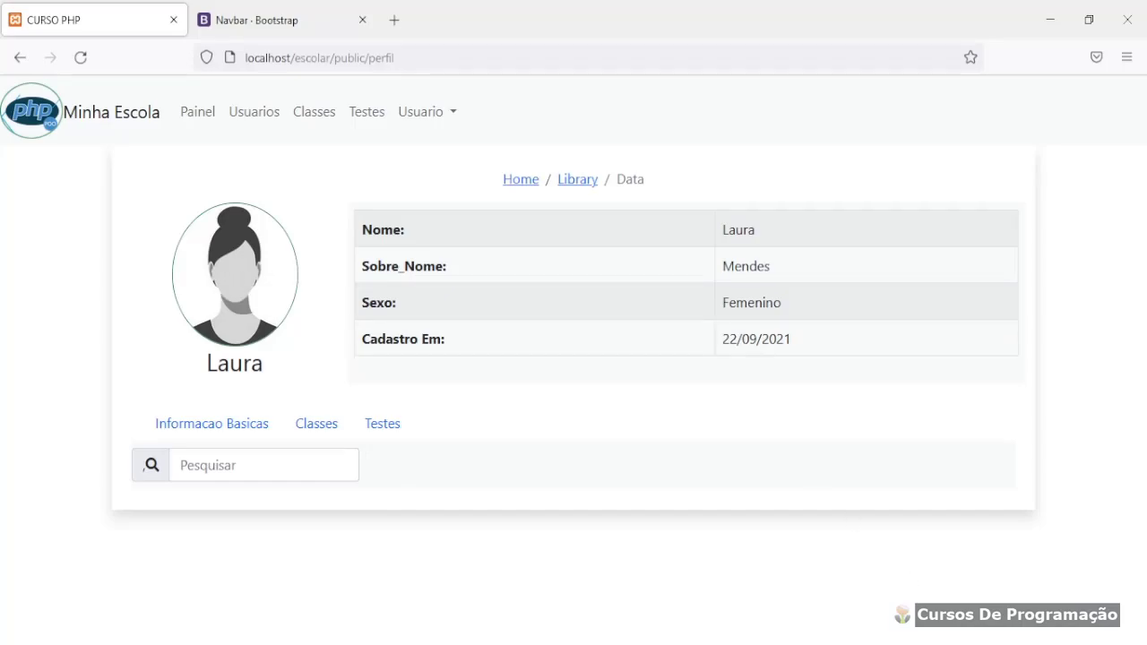
key(alt+Tab)
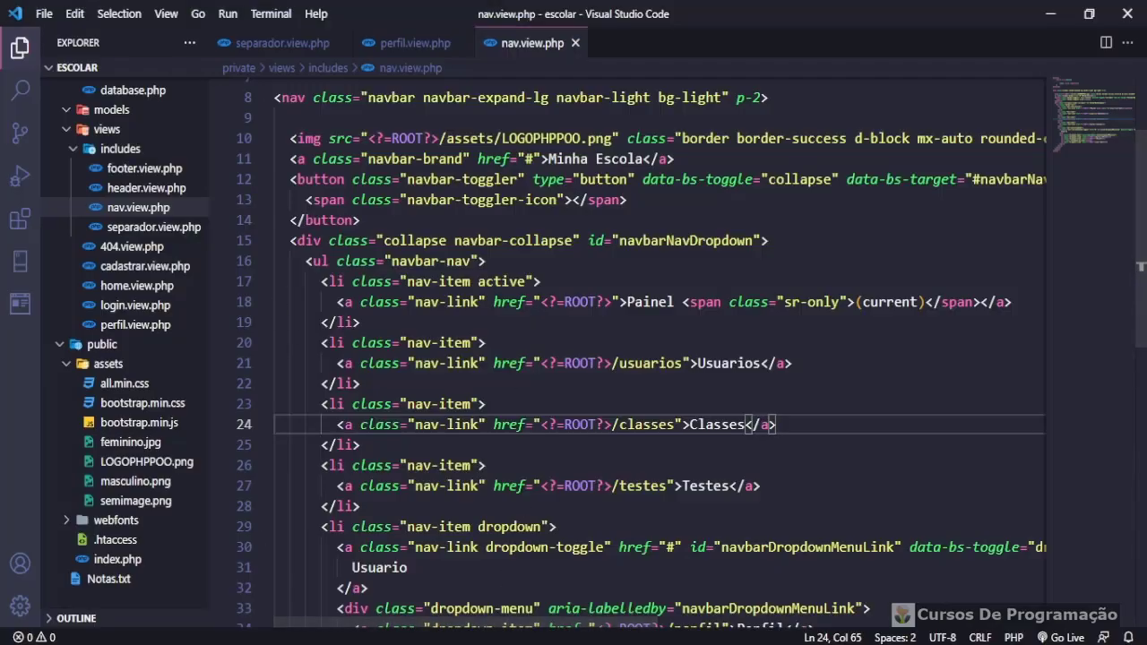
Switch to the browser's XAMPP dashboard, open phpMyAdmin, and bring up the form for creating a new database.
key(alt+Tab)
click(297, 24)
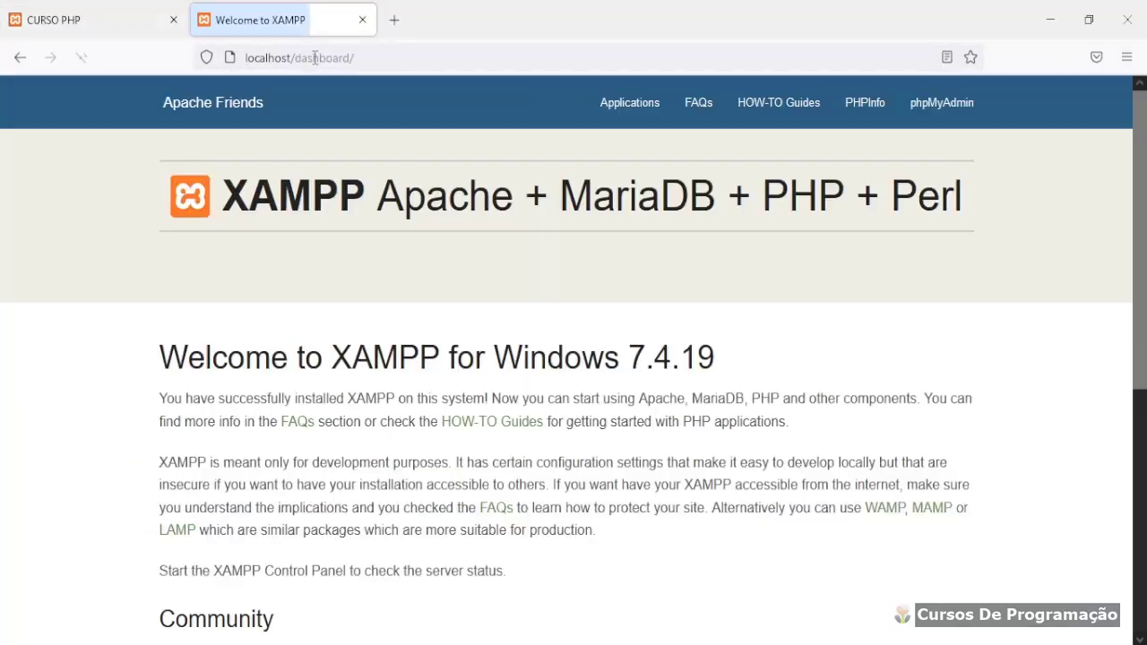
click(942, 106)
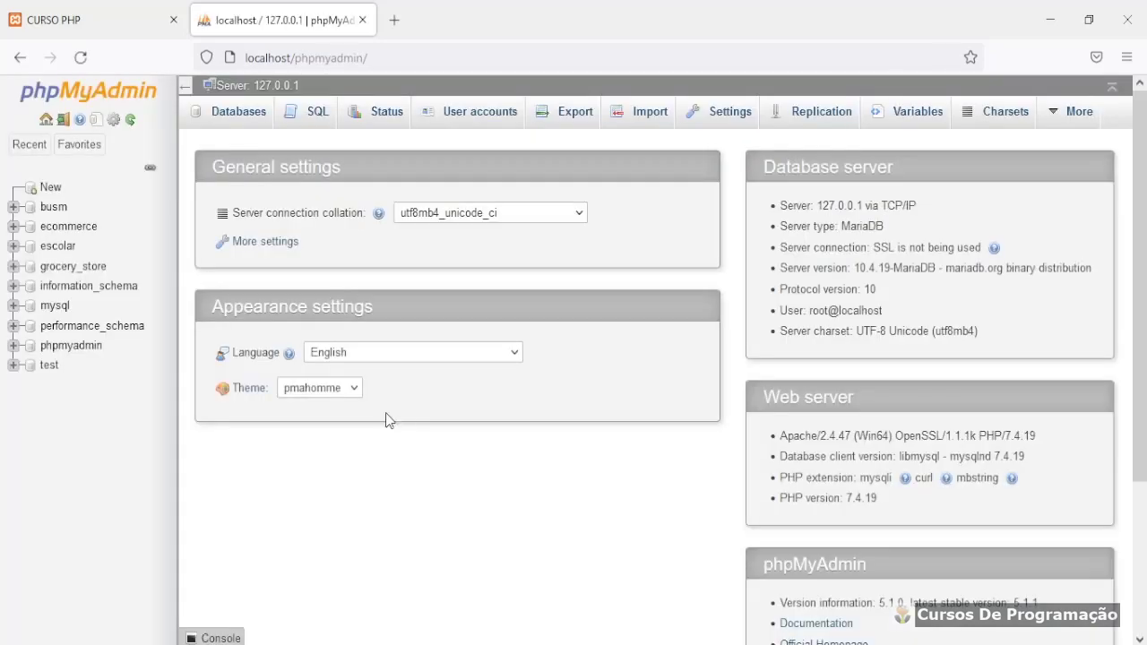
click(49, 191)
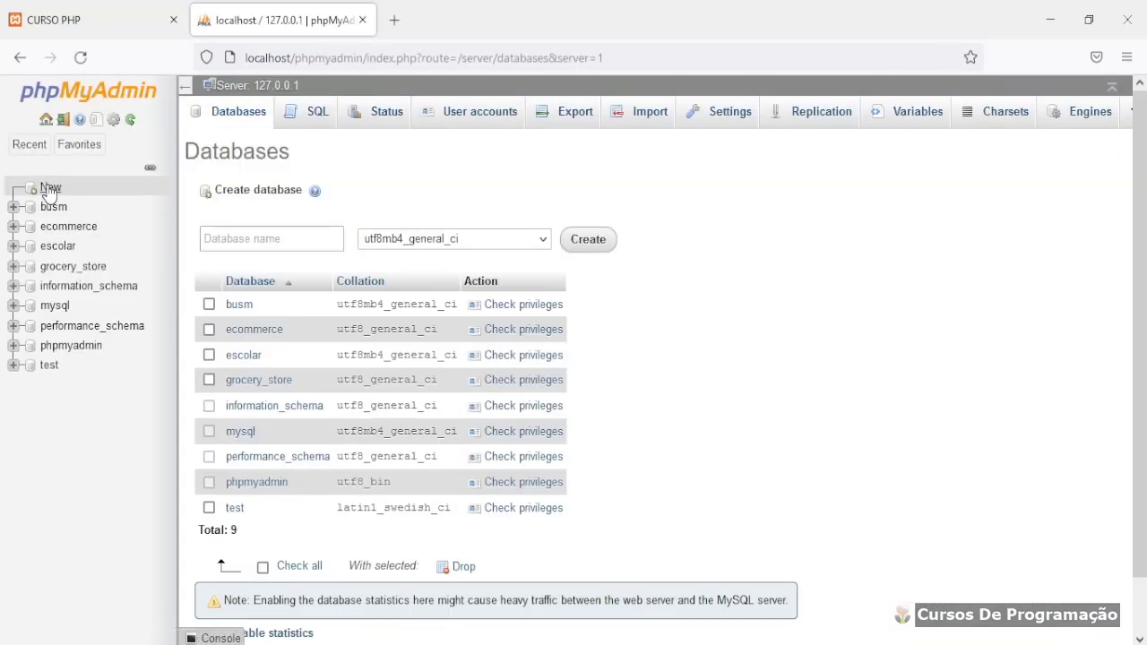
Create a database named escola_db with the utf8mb4_general_ci collation.
click(233, 238)
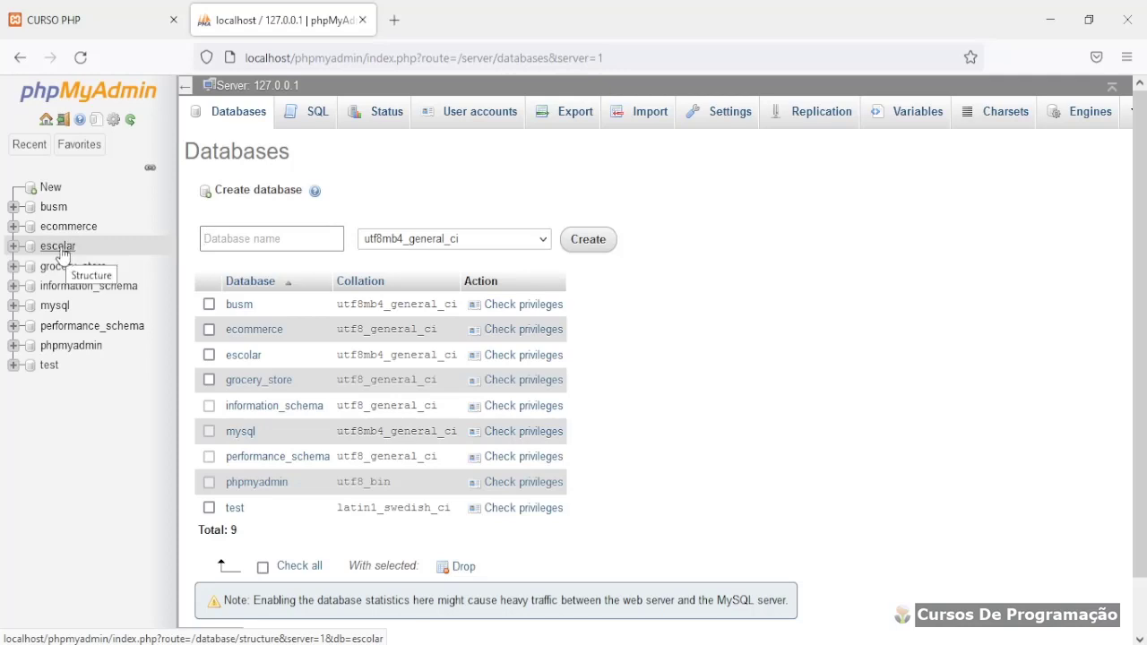
click(245, 239)
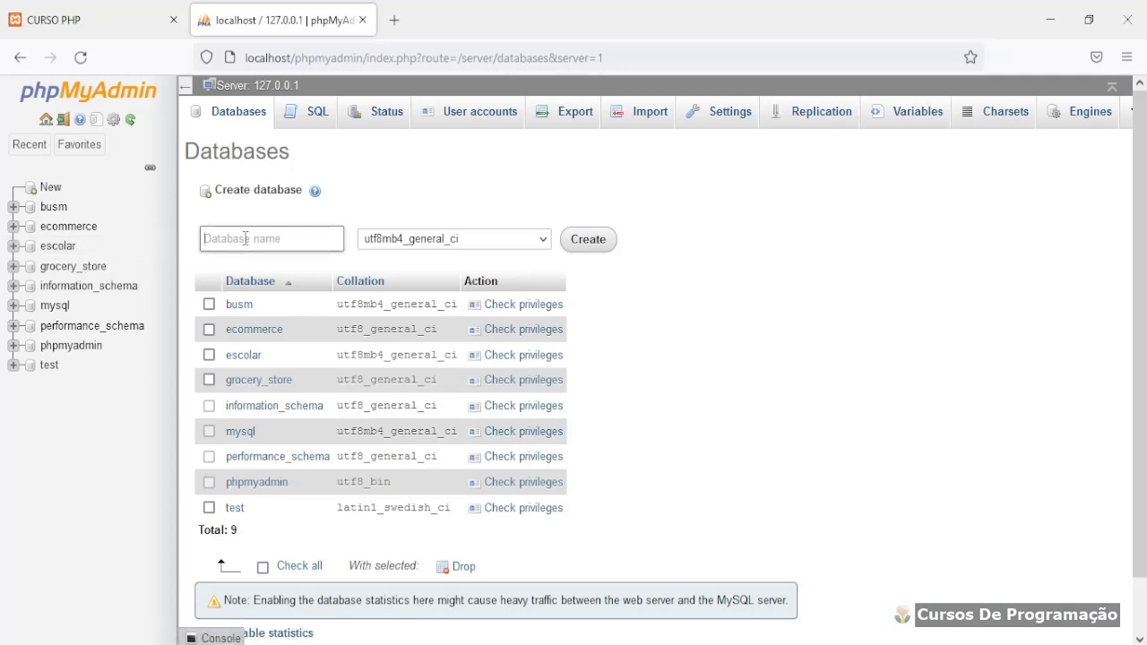
text(esc)
text(ola_db)
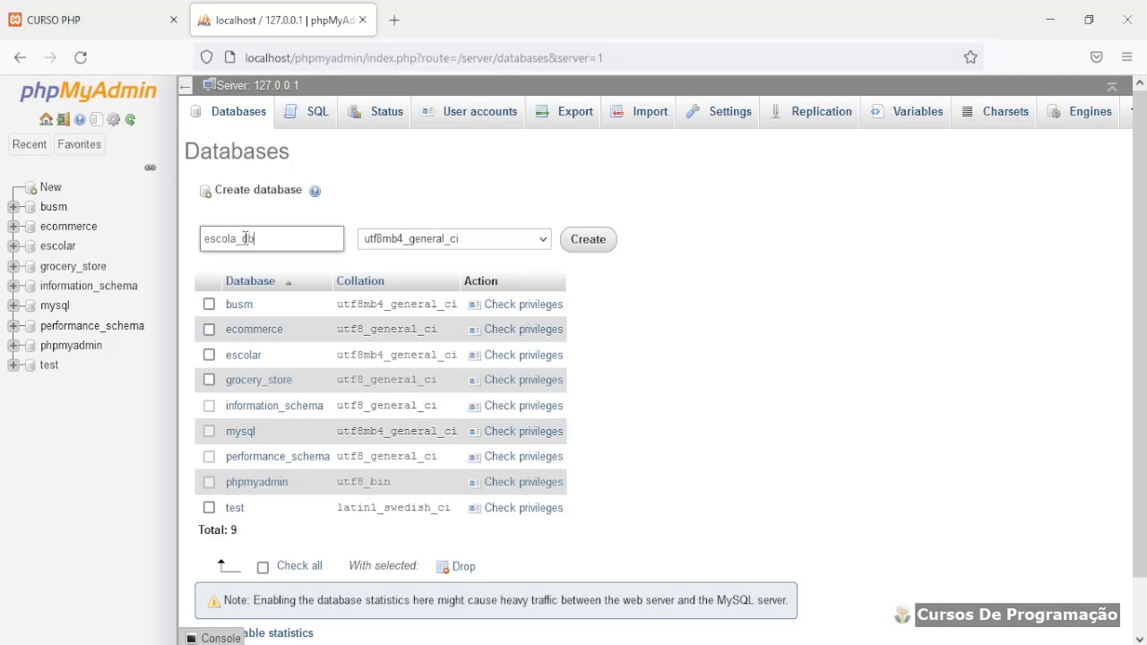
click(606, 240)
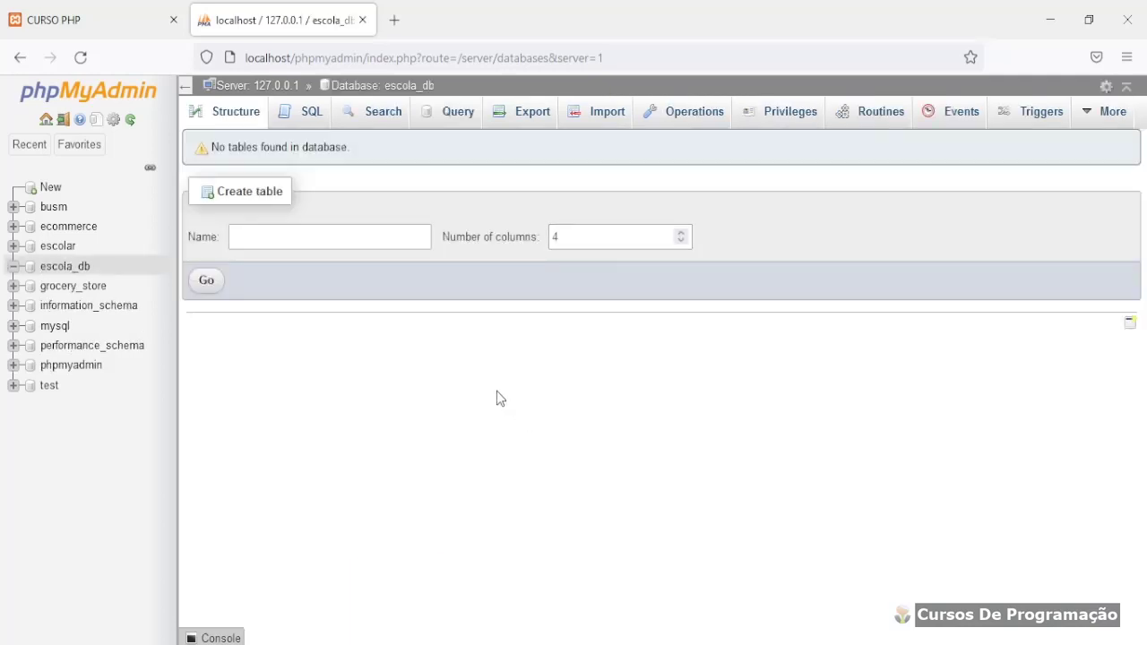
Start a new table named usuarios with 10 columns in the escola_db database.
click(286, 234)
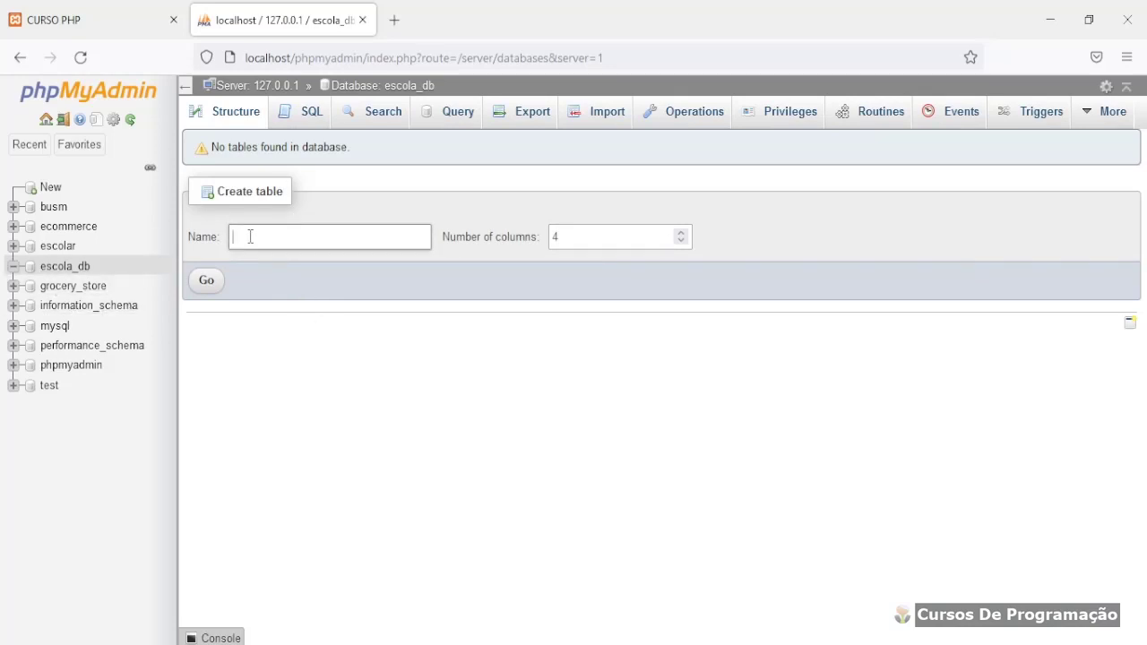
text(usuarios)
click(568, 236)
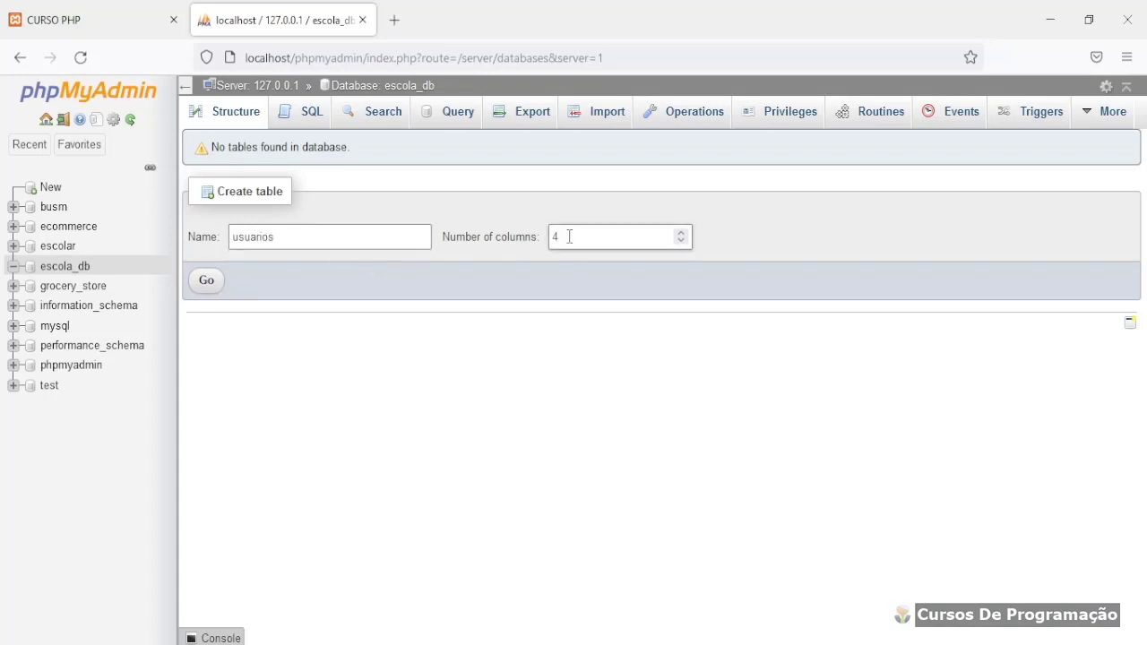
drag(568, 236, 550, 237)
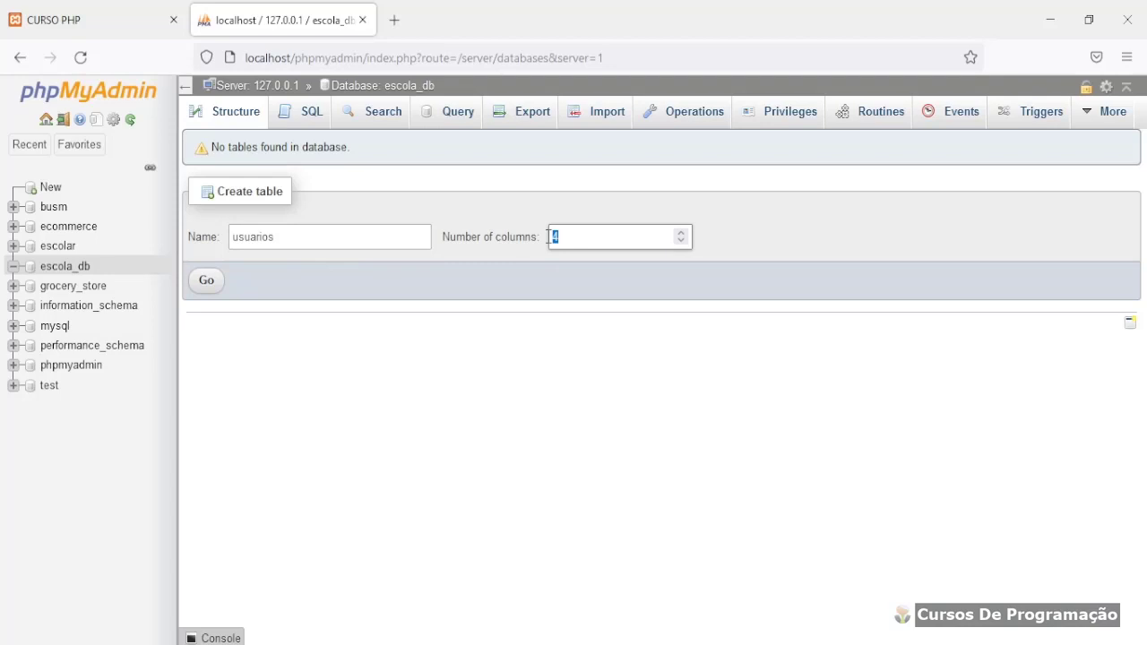
text(10)
key(Return)
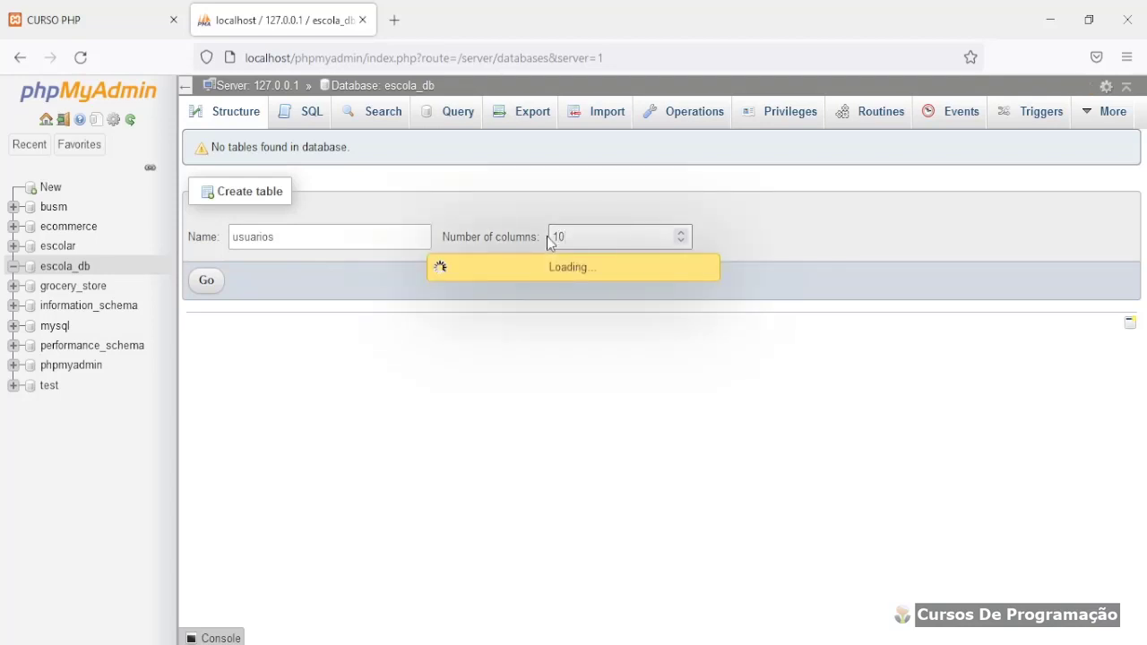
Name the first four columns of the usuarios table id, nome, sobrenome and data.
scroll(417, 392, down, 8)
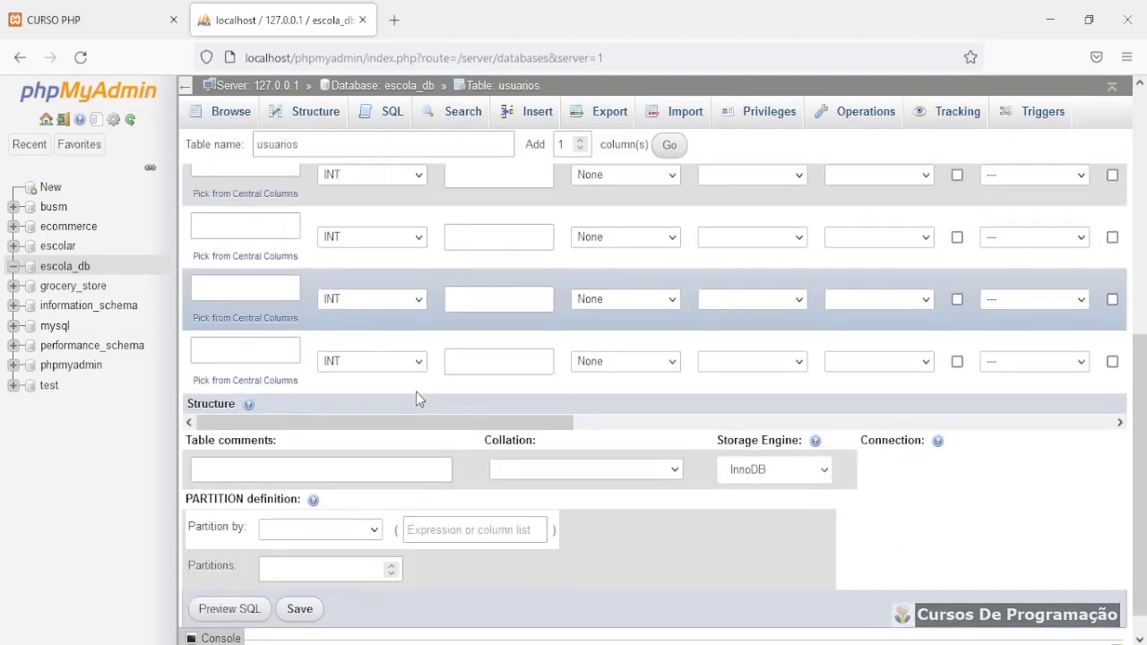
scroll(417, 392, up, 8)
click(216, 239)
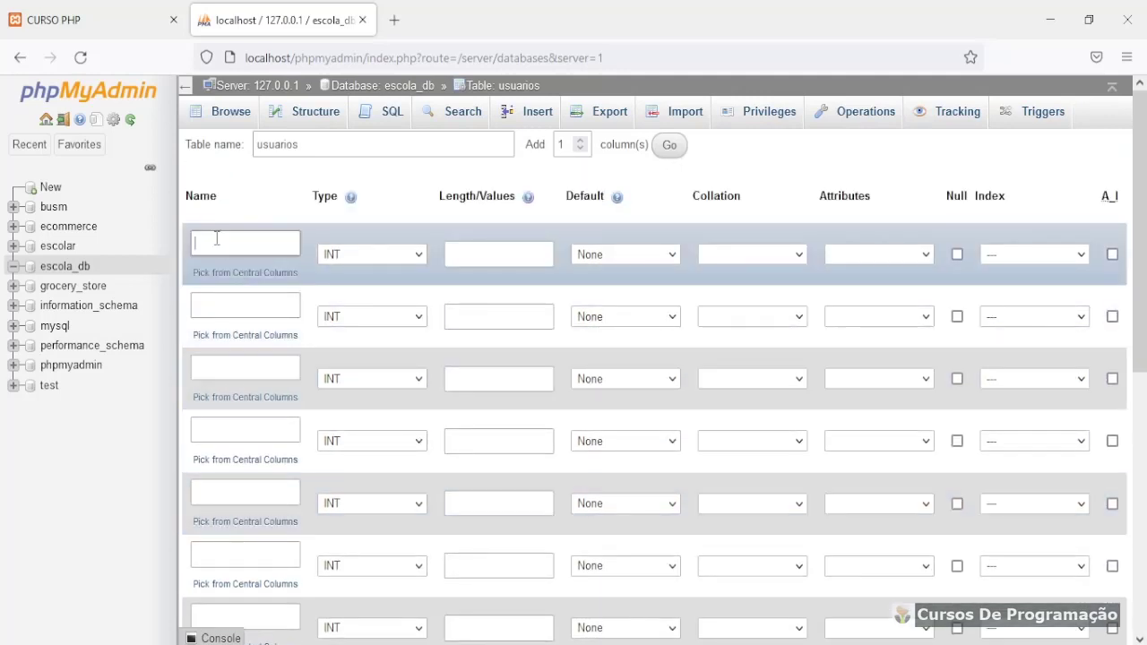
text(id)
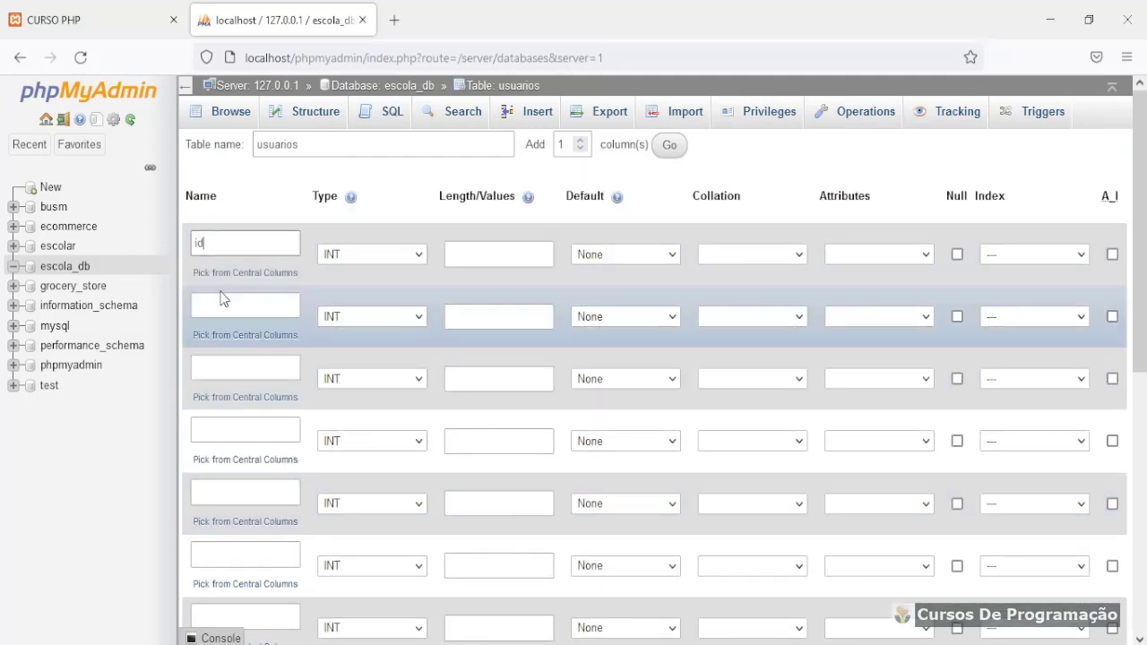
click(222, 301)
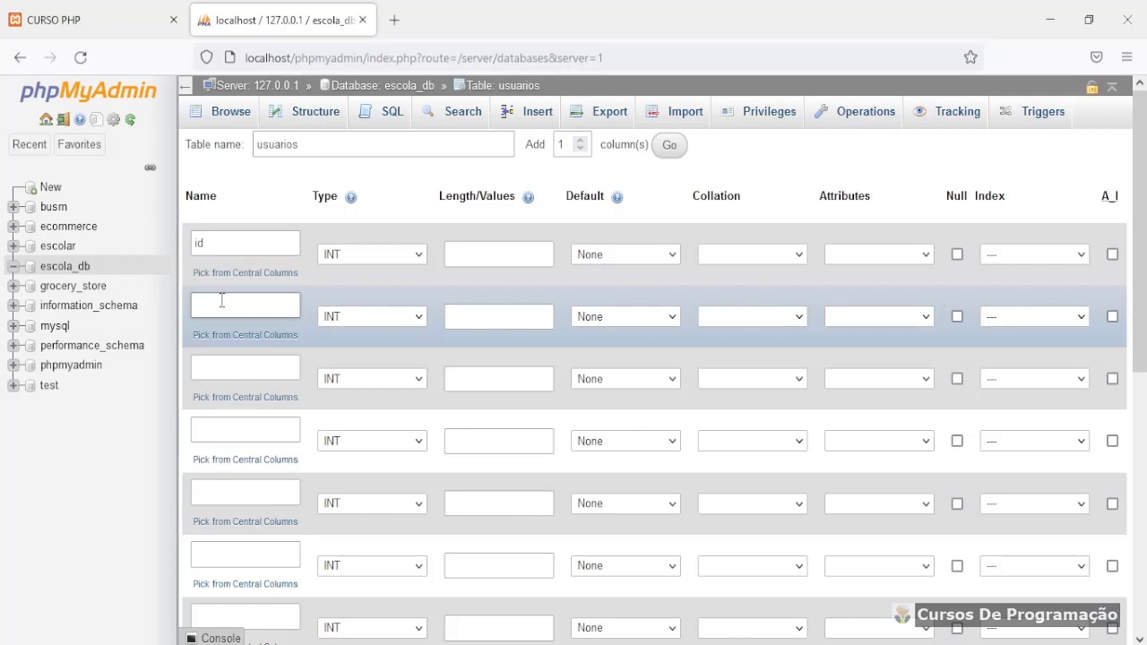
text(nome)
click(214, 369)
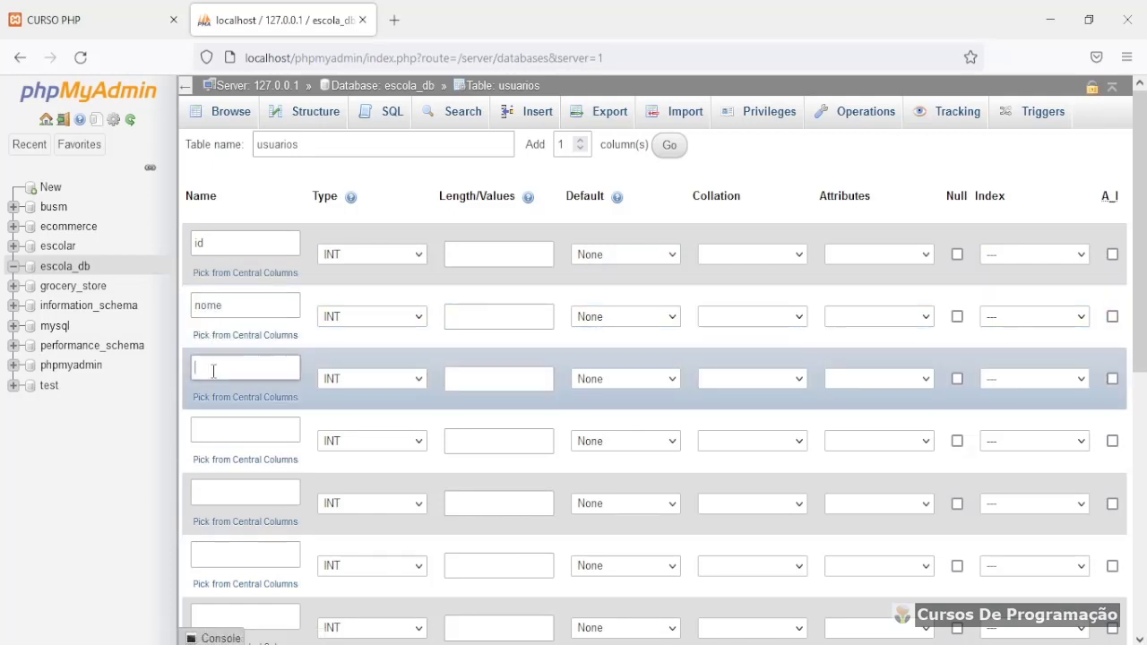
text(sobrenome)
click(224, 431)
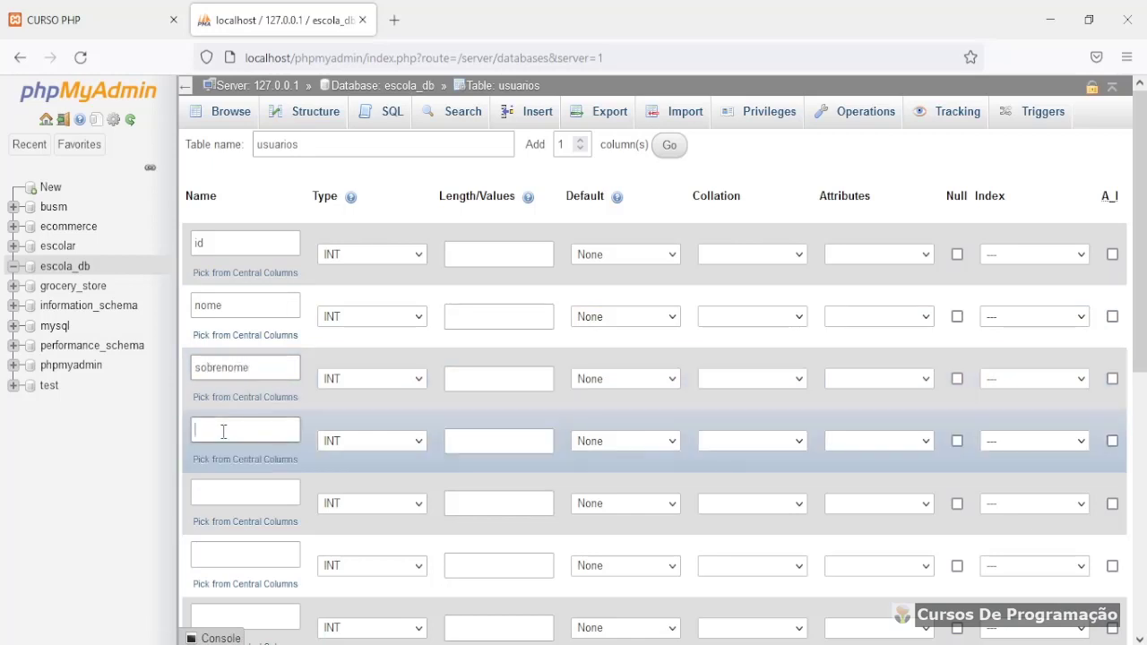
text(data)
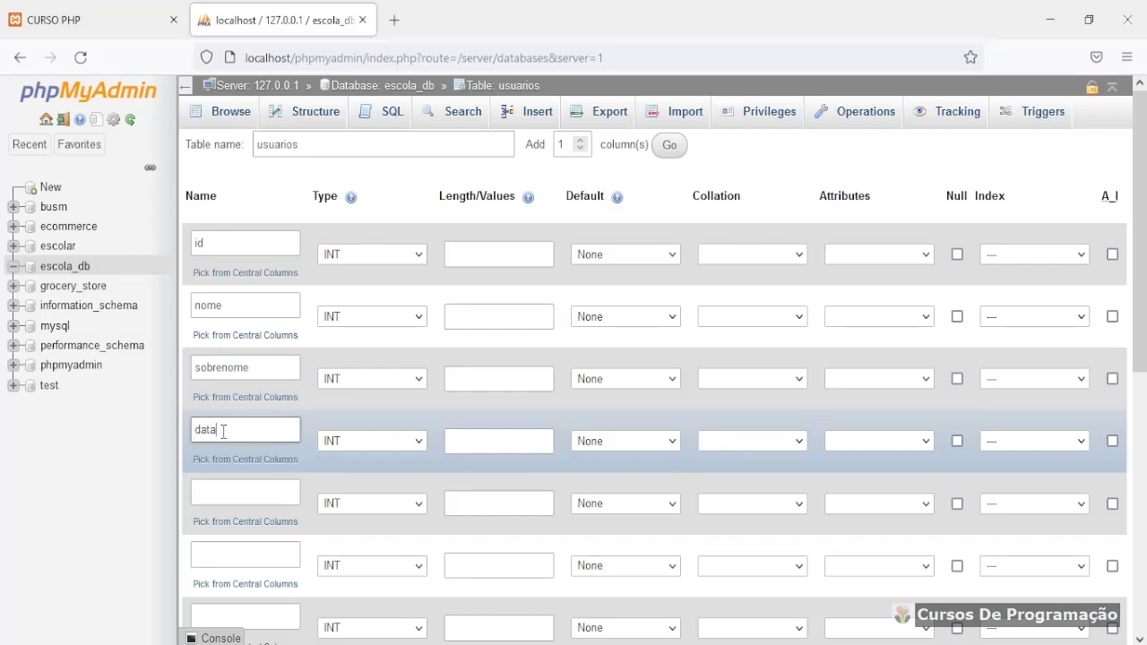
Name the fifth, sixth and seventh columns of the usuarios table usuario_id, sexo and escola_id.
scroll(223, 431, down, 2)
click(221, 307)
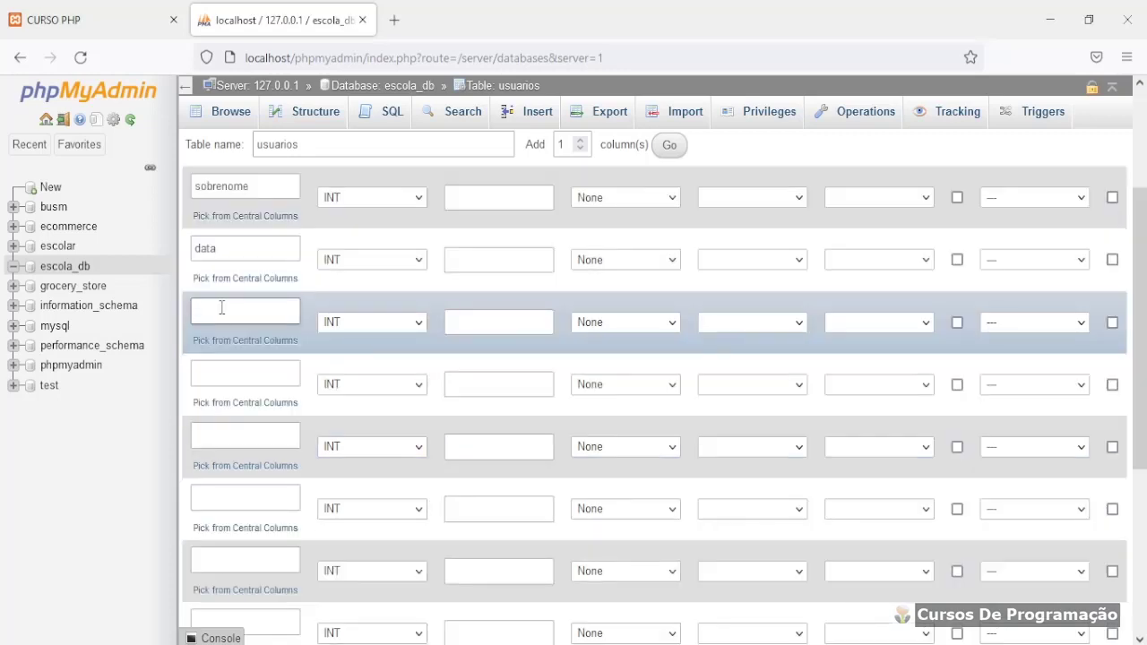
text(usuario_id)
click(222, 375)
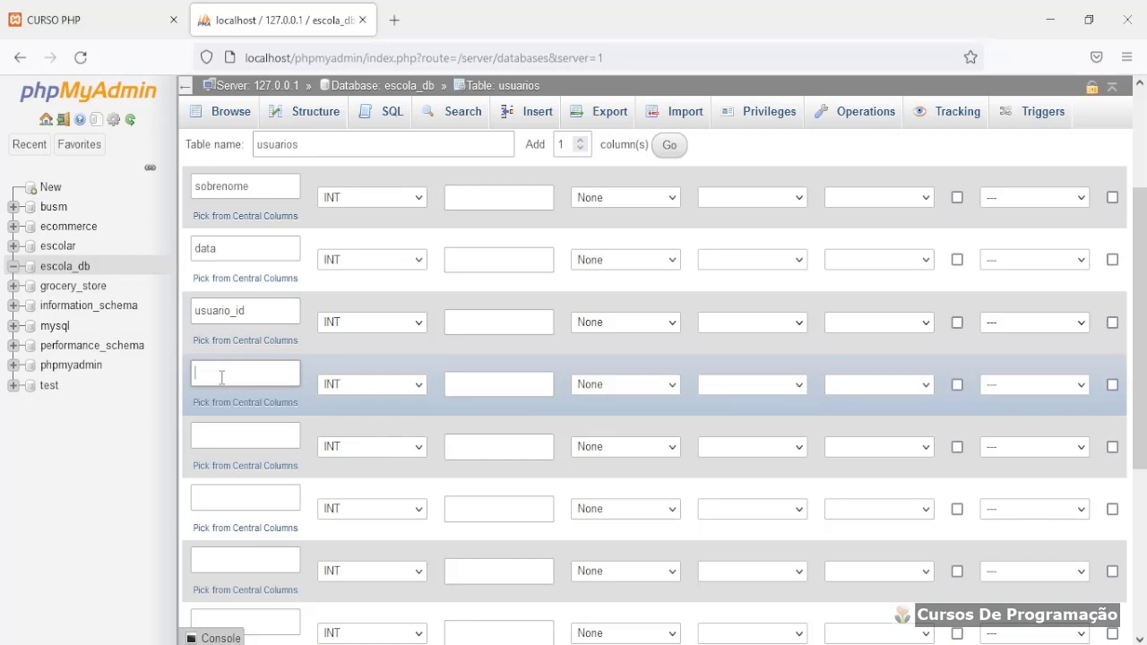
text(sexo)
click(221, 435)
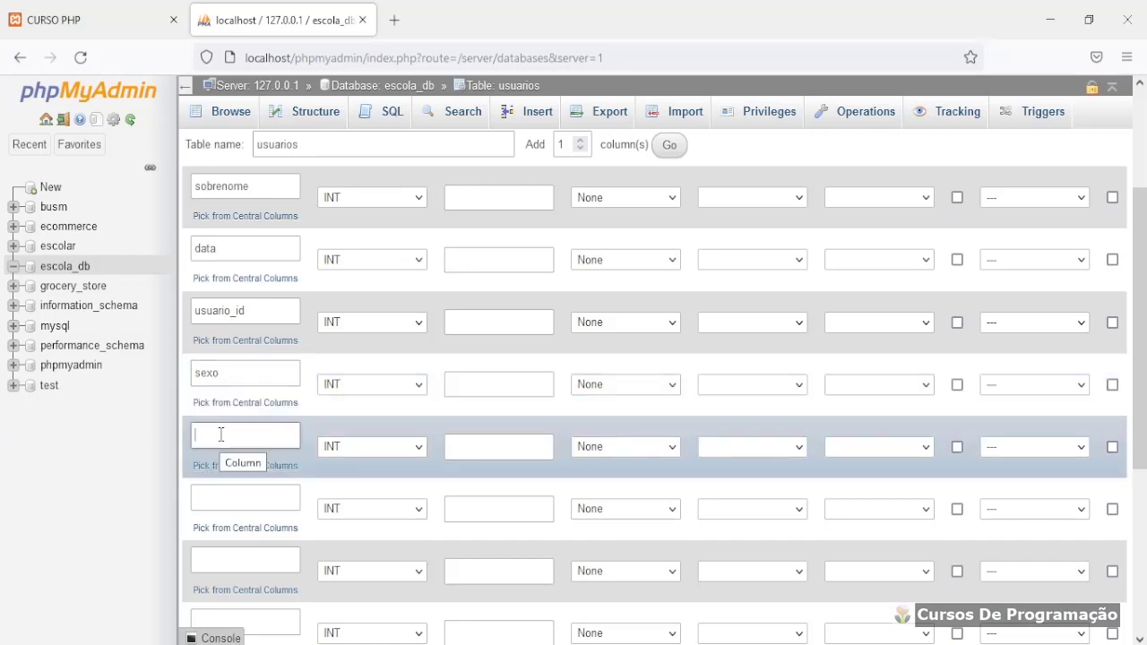
text(escola_id)
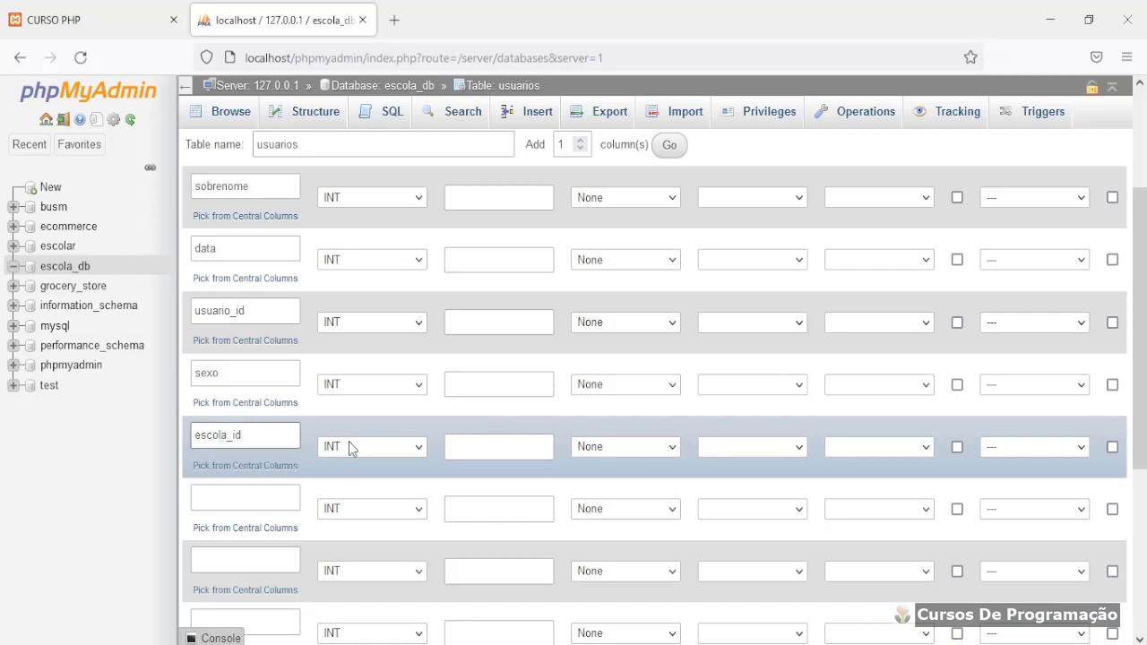
Set the data type of the nome and sobrenome columns to VARCHAR.
scroll(350, 448, up, 2)
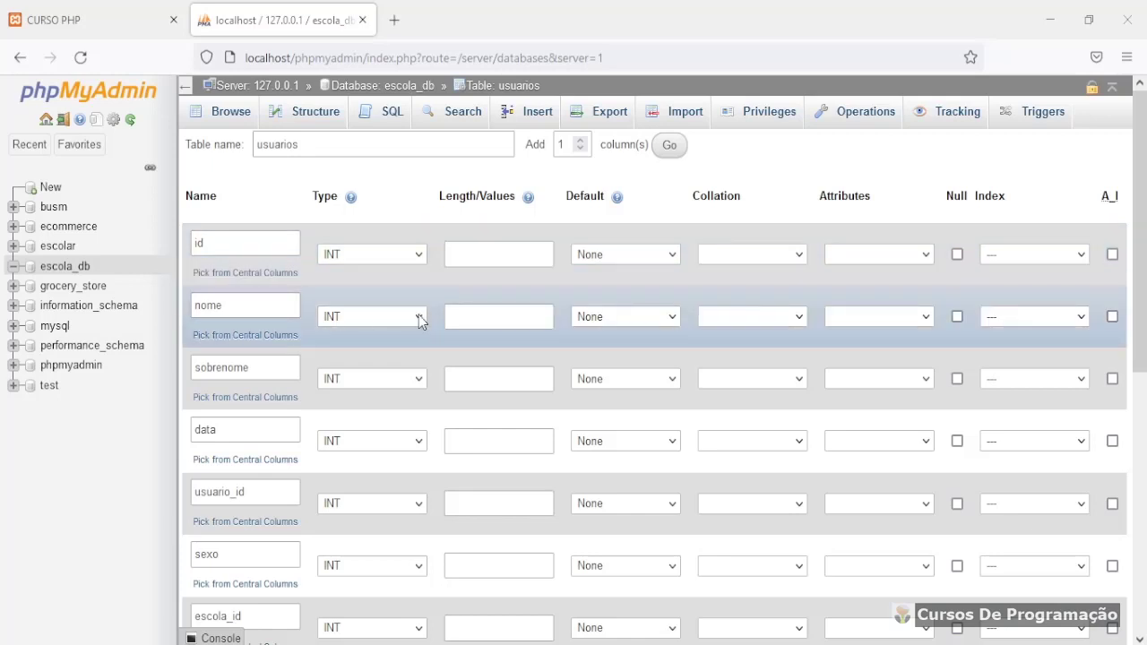
click(421, 319)
click(386, 358)
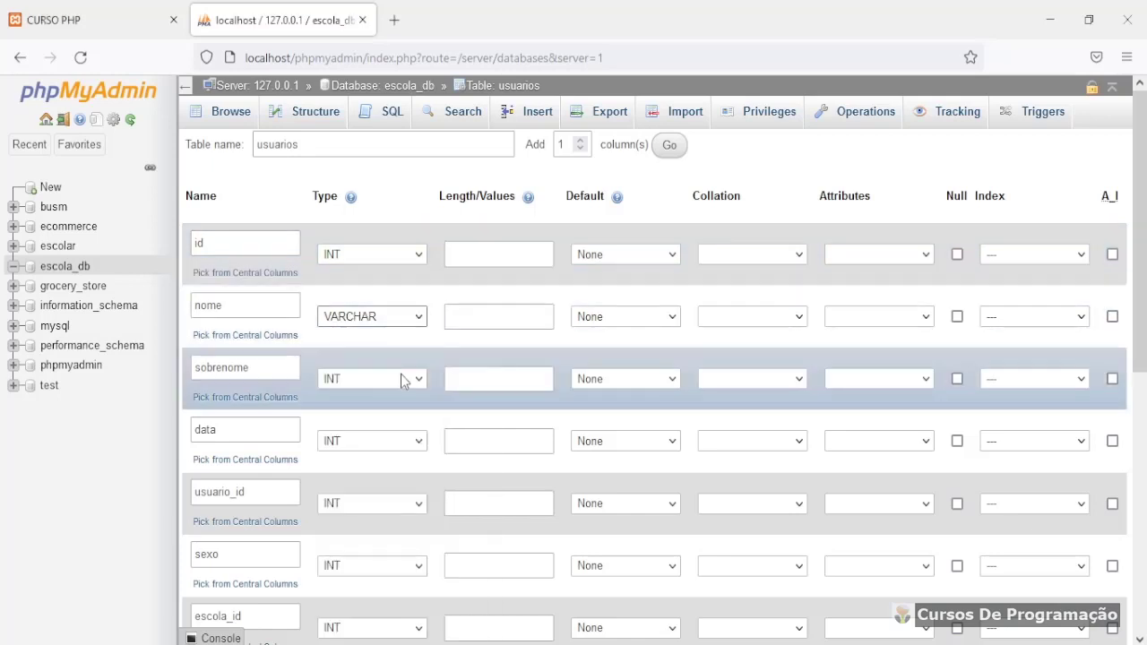
click(401, 380)
click(367, 110)
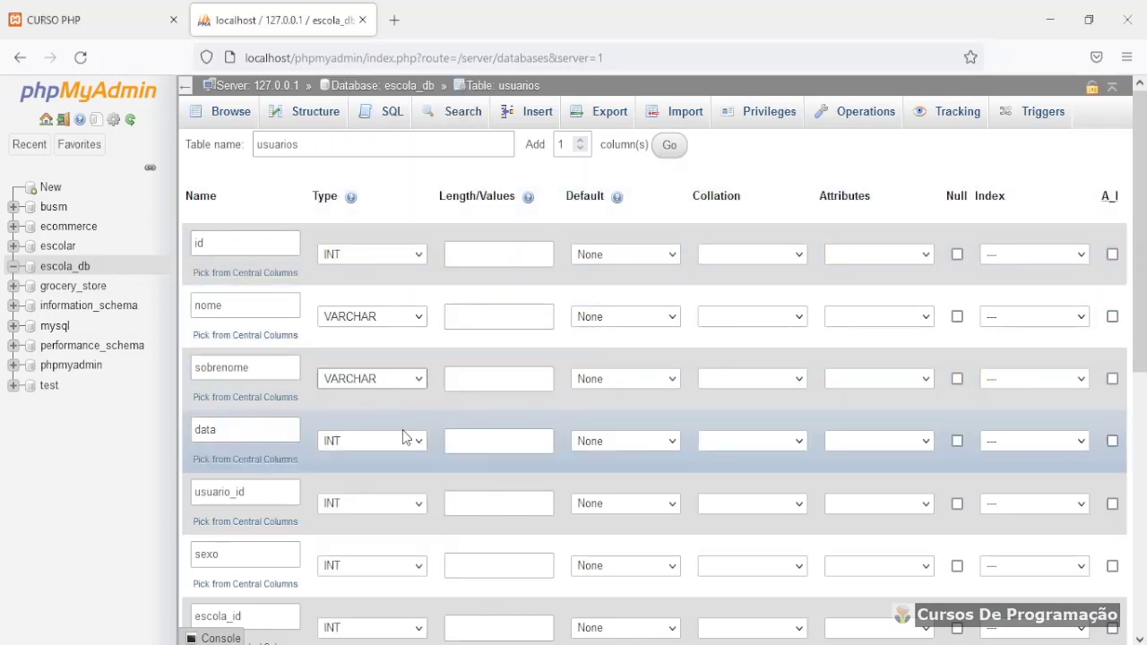
Set the data type of the data column to DATETIME.
click(403, 436)
scroll(394, 313, down, 1)
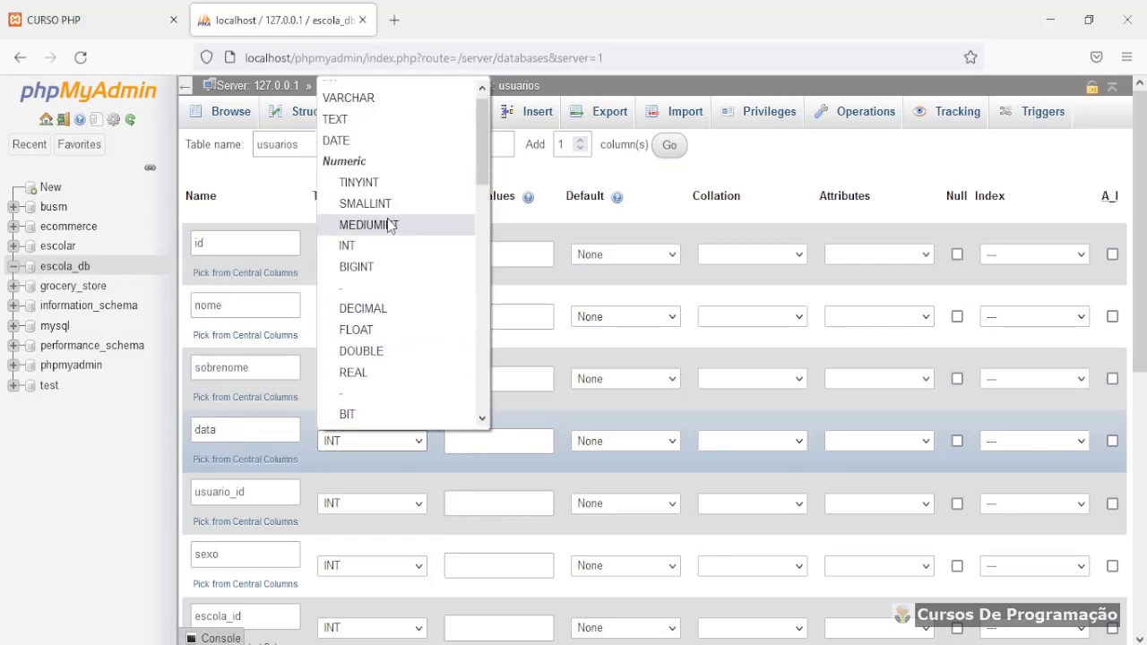
scroll(385, 205, up, 1)
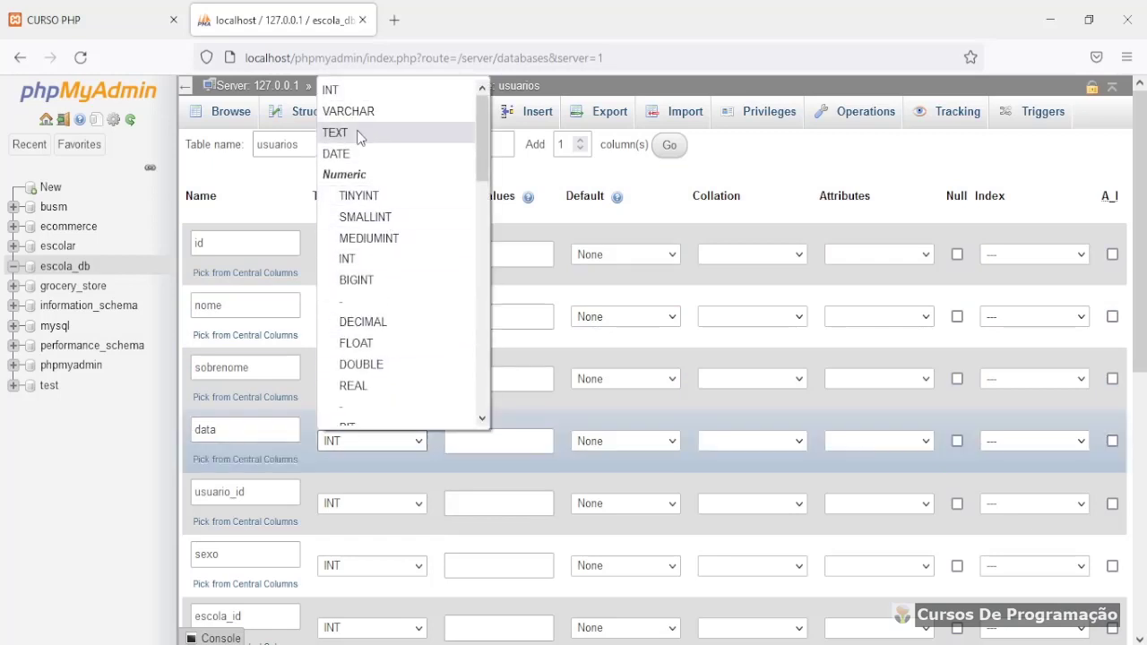
scroll(369, 152, down, 4)
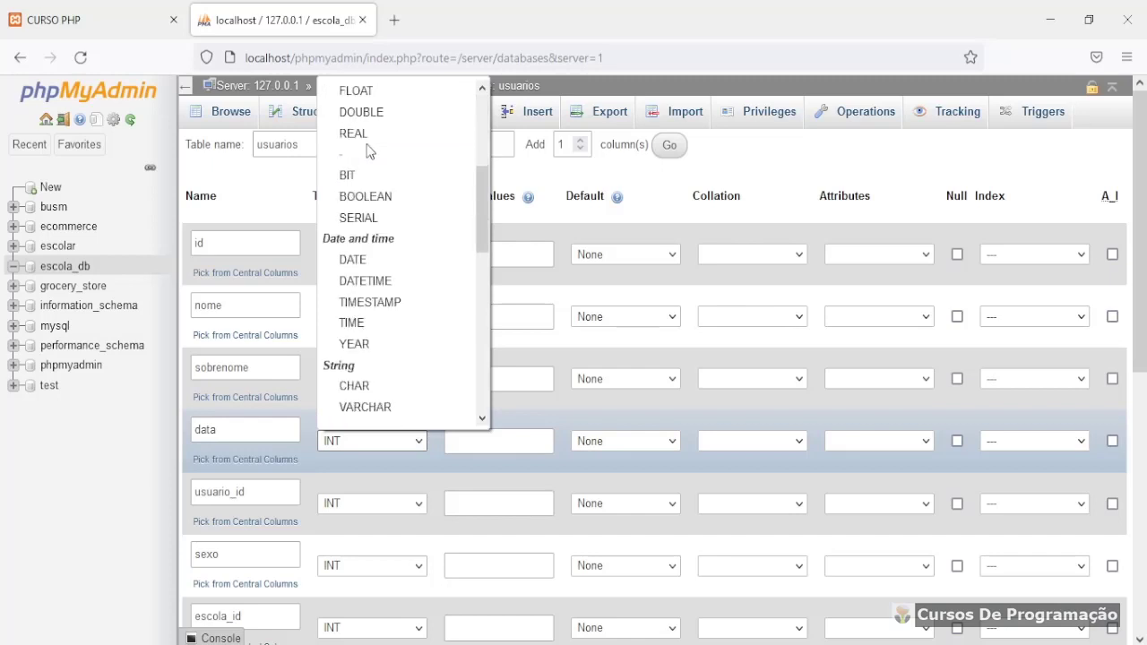
click(369, 282)
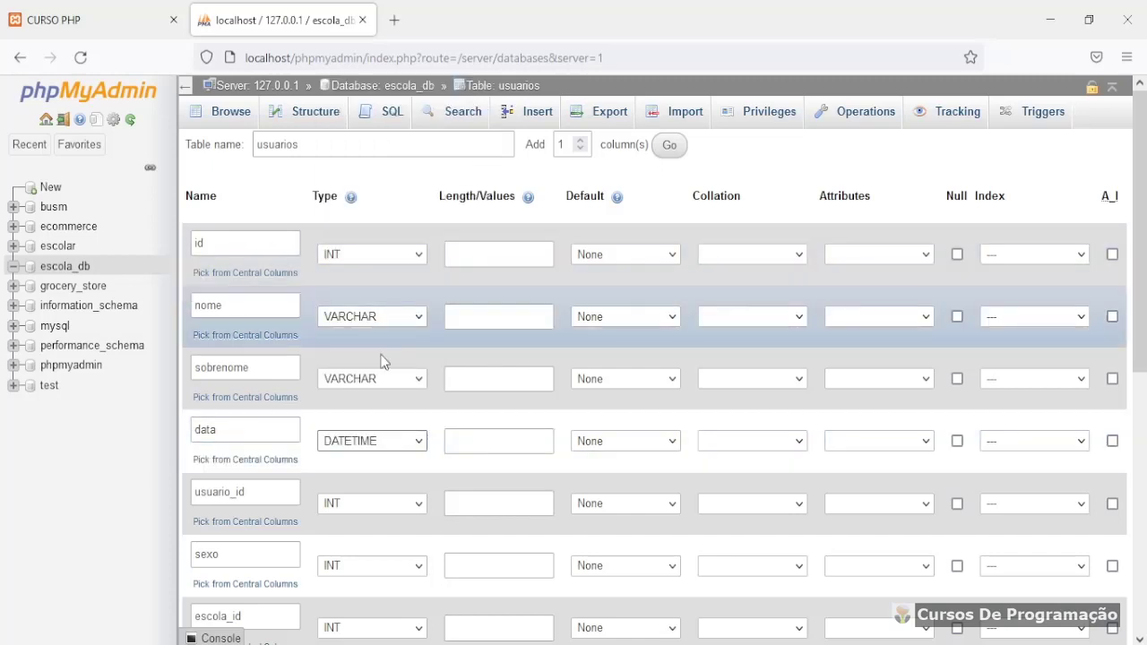
Set the data type of the usuario_id, sexo and escola_id columns to VARCHAR.
scroll(381, 411, down, 3)
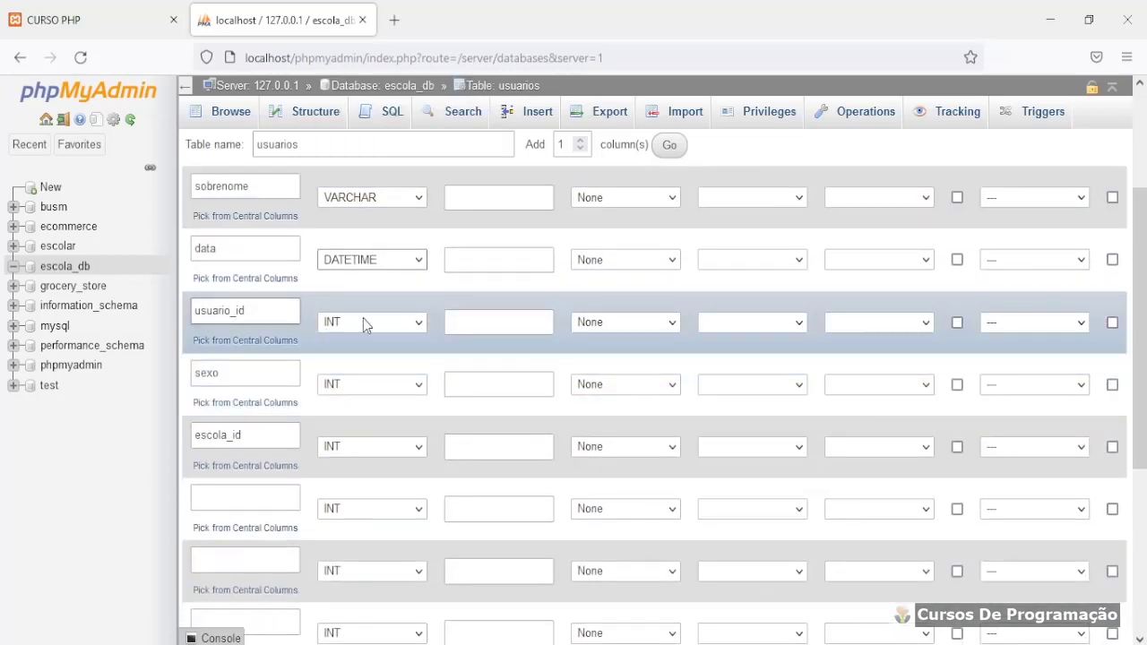
click(419, 328)
click(378, 363)
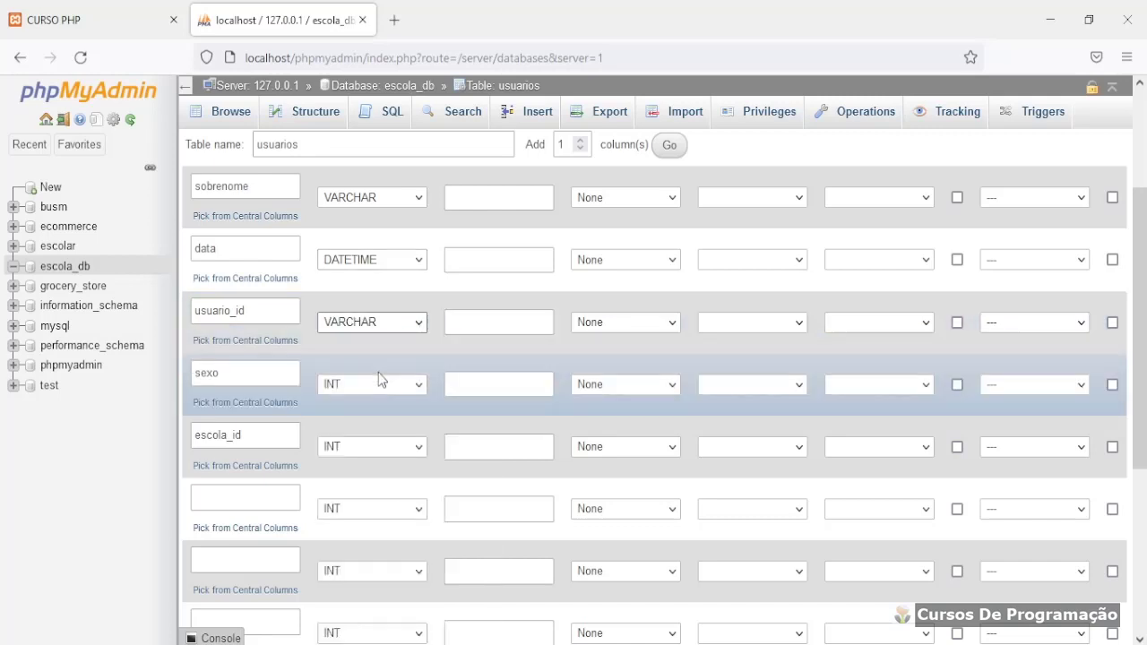
click(380, 385)
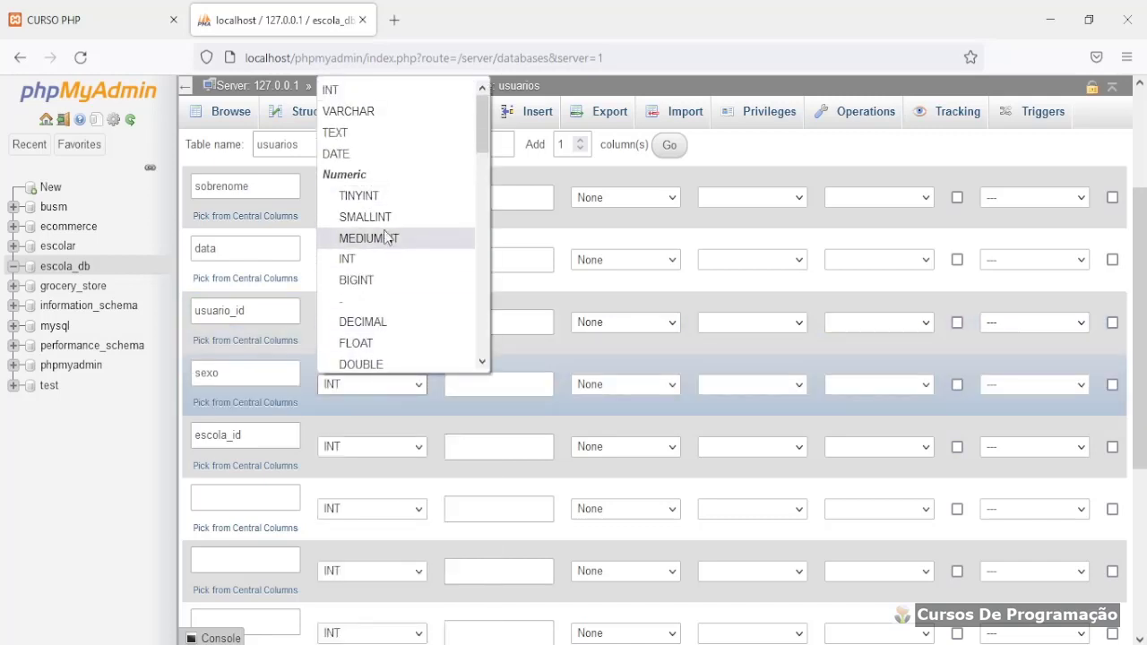
click(354, 105)
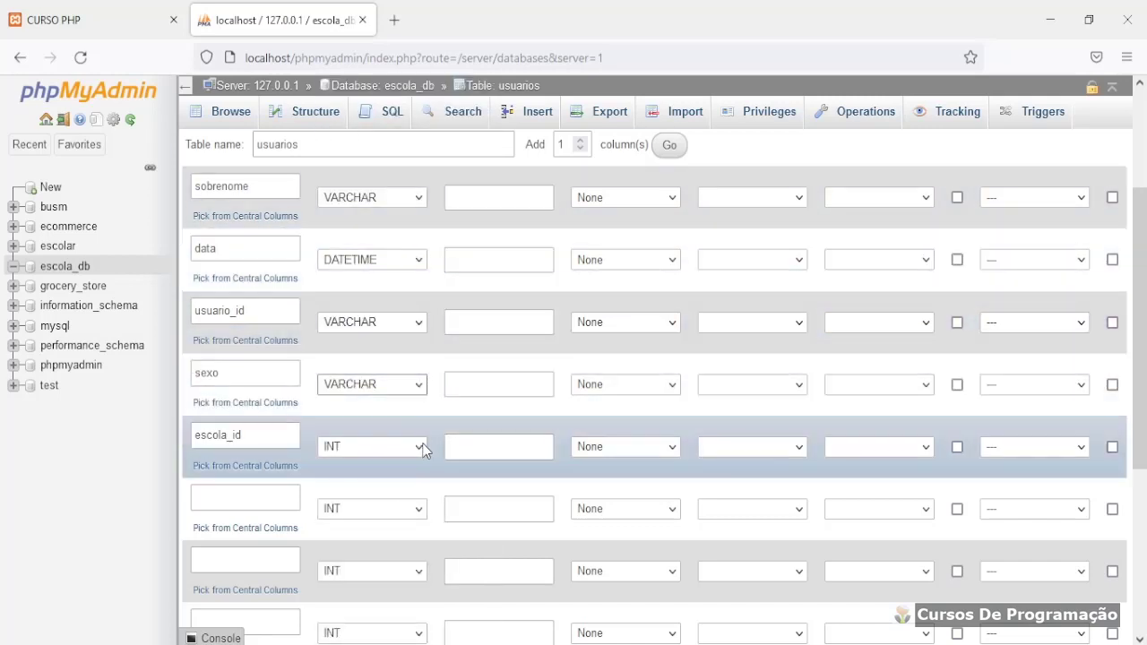
click(420, 446)
click(358, 103)
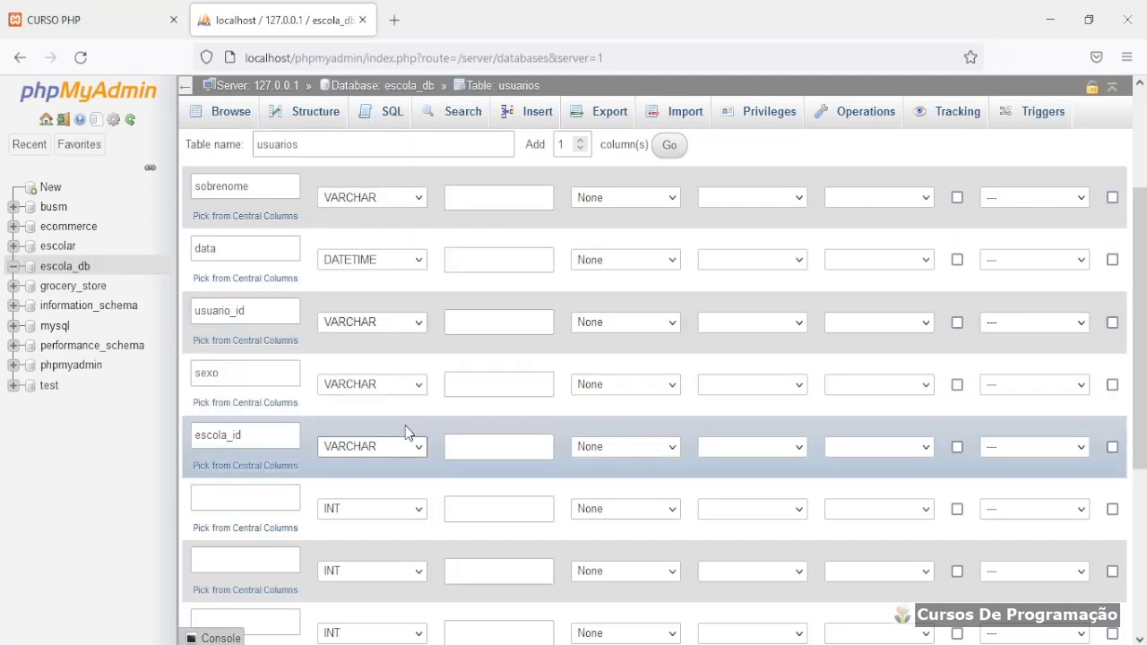
scroll(431, 493, down, 3)
scroll(431, 493, up, 2)
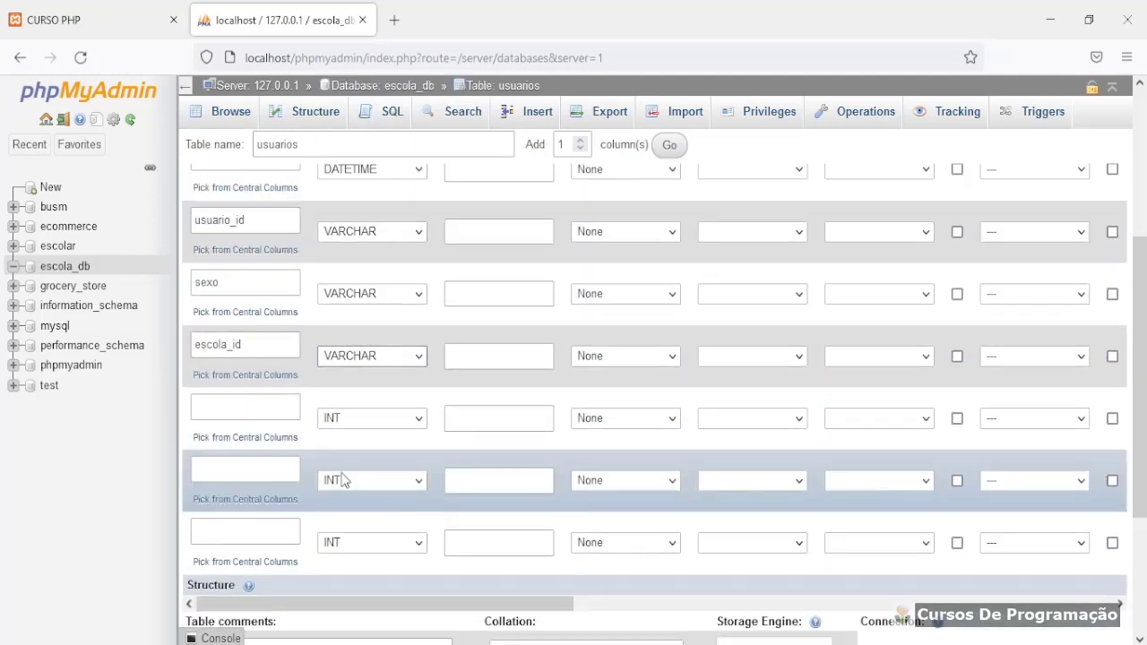
Name the eighth column of the usuarios table nivel and set its data type to VARCHAR.
click(222, 408)
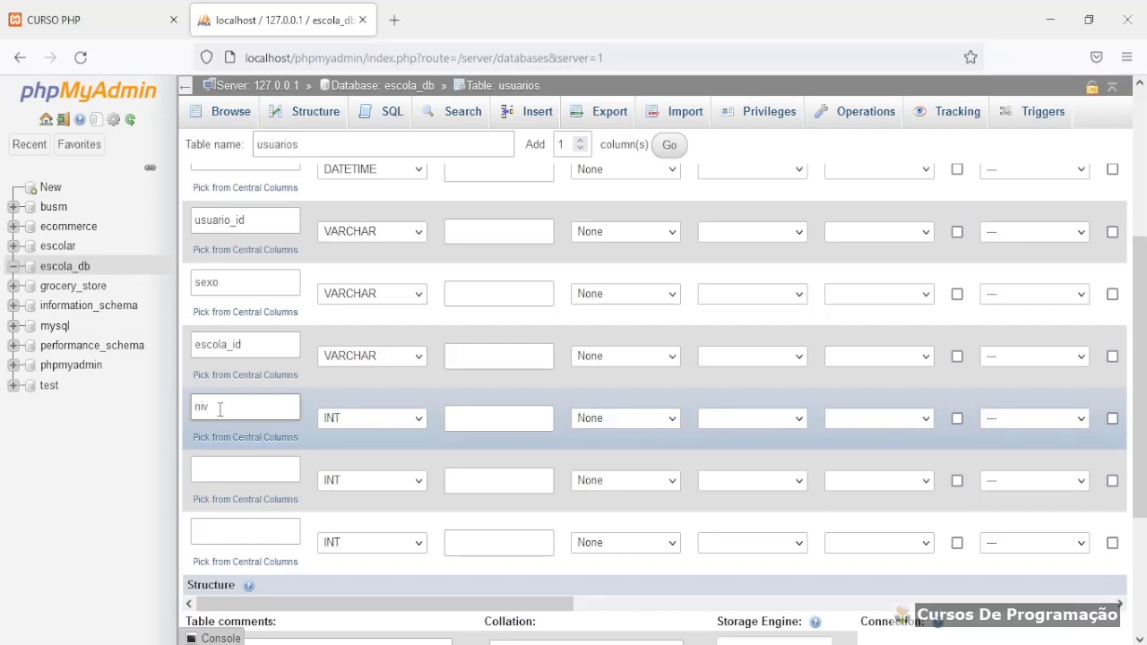
click(419, 421)
click(368, 128)
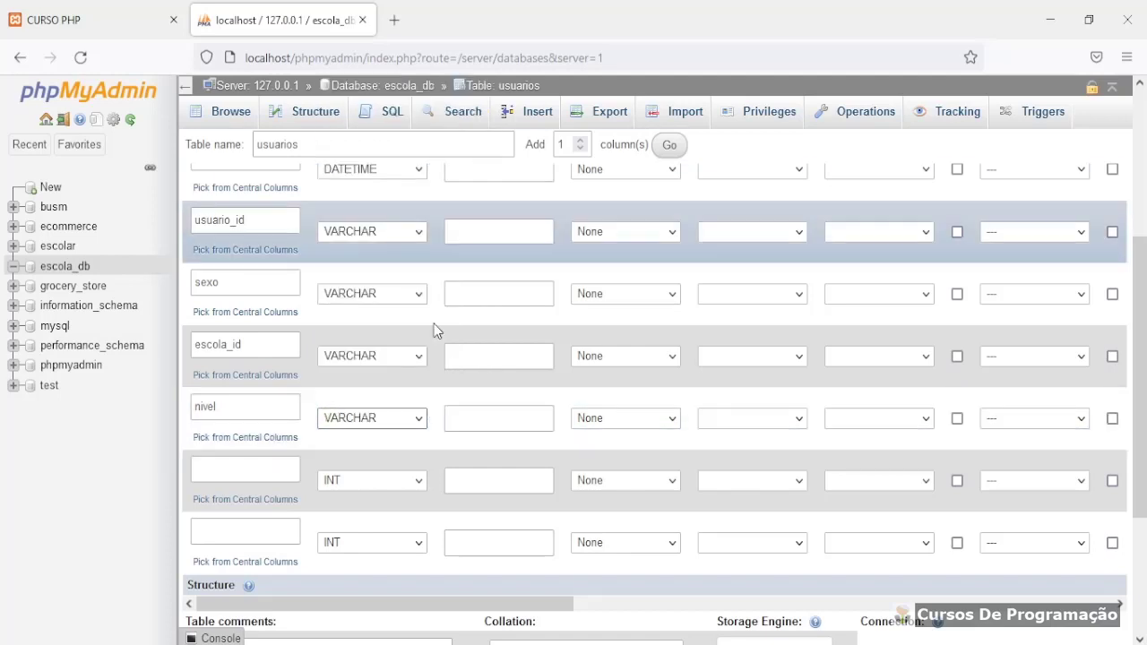
Set the length of the nivel, escola_id, sexo and usuario_id columns to 80.
scroll(488, 422, up, 2)
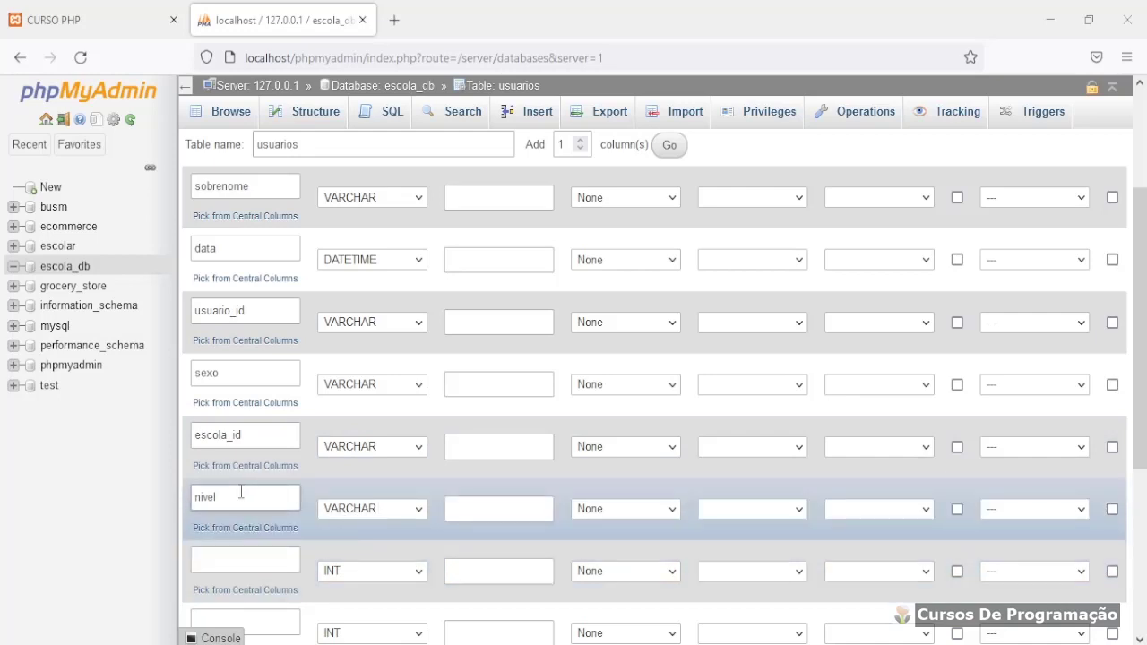
click(478, 510)
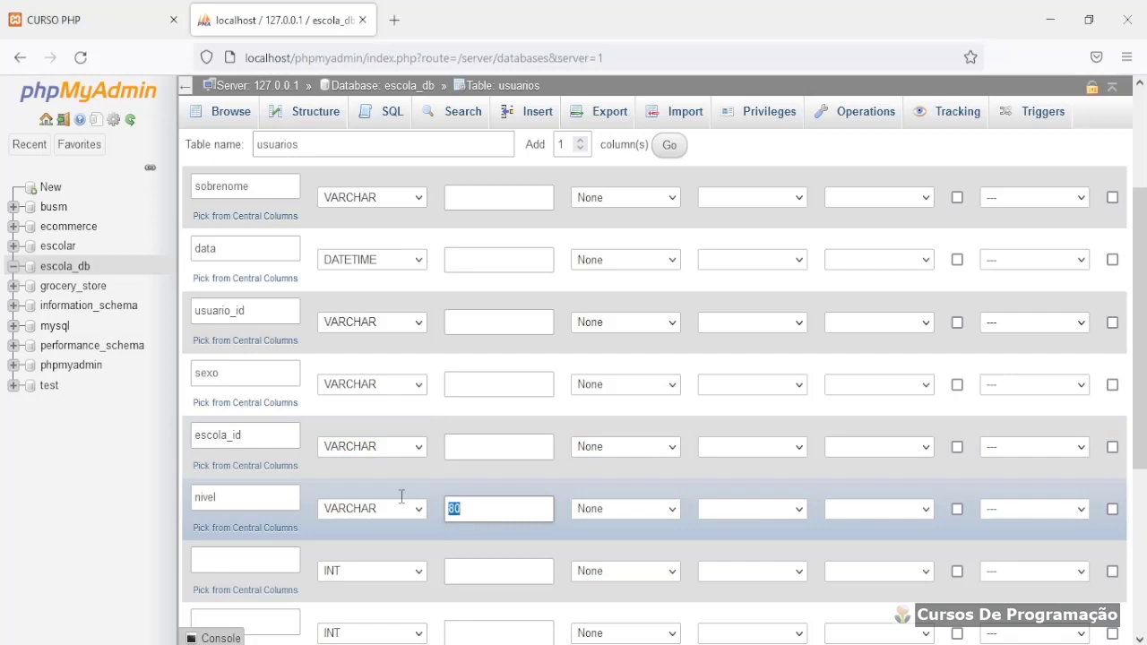
click(466, 448)
text(80)
click(481, 385)
text(80)
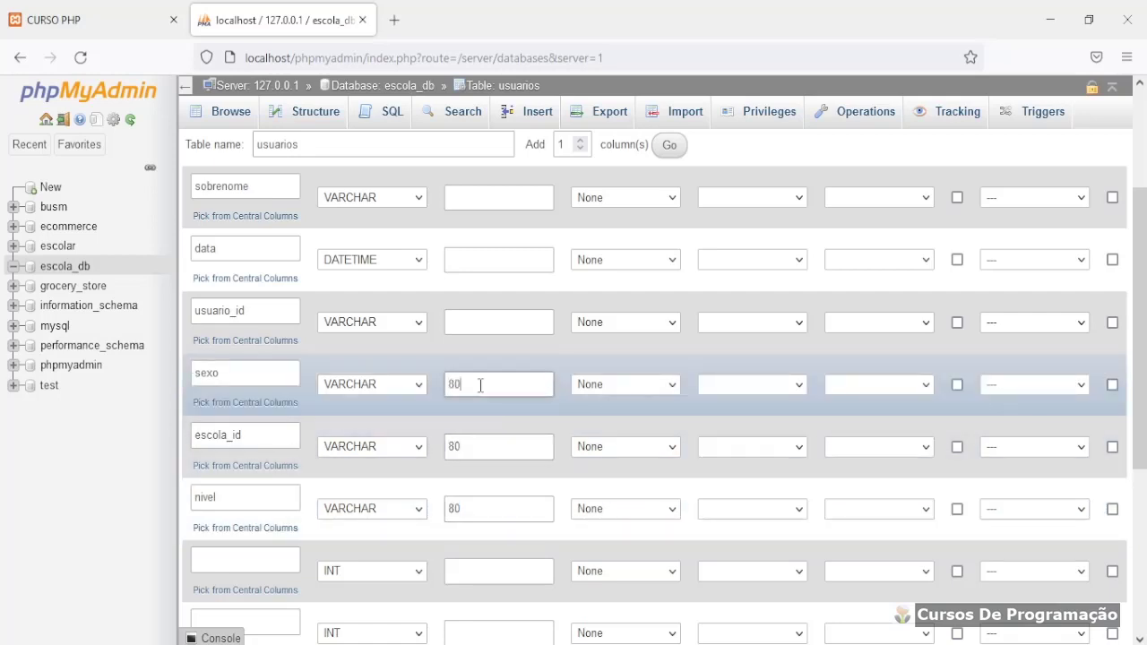
click(486, 322)
text(80)
Set the length of the data, sobrenome and nome columns to 80.
click(465, 261)
text(80)
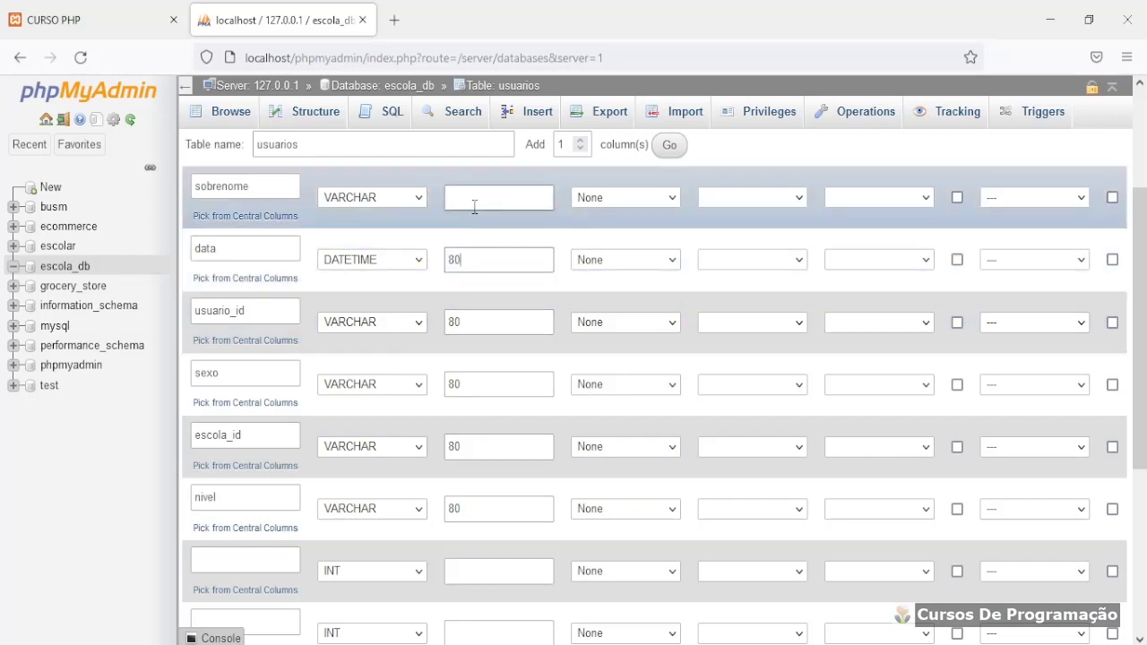
scroll(476, 258, up, 3)
click(473, 379)
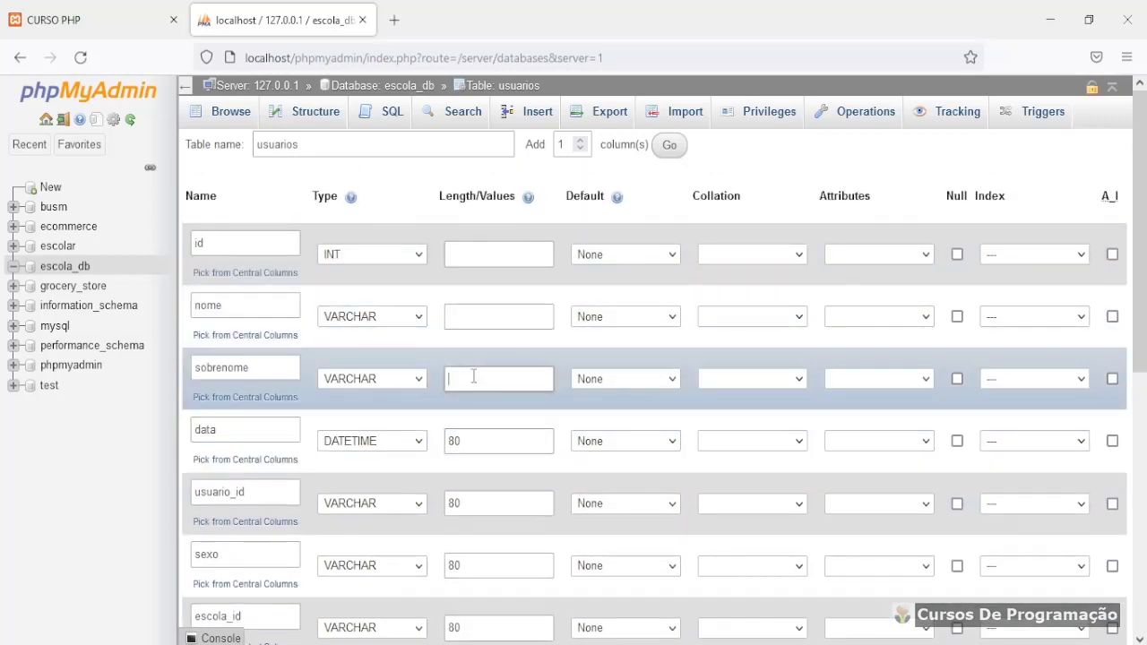
text(80)
click(472, 315)
click(457, 248)
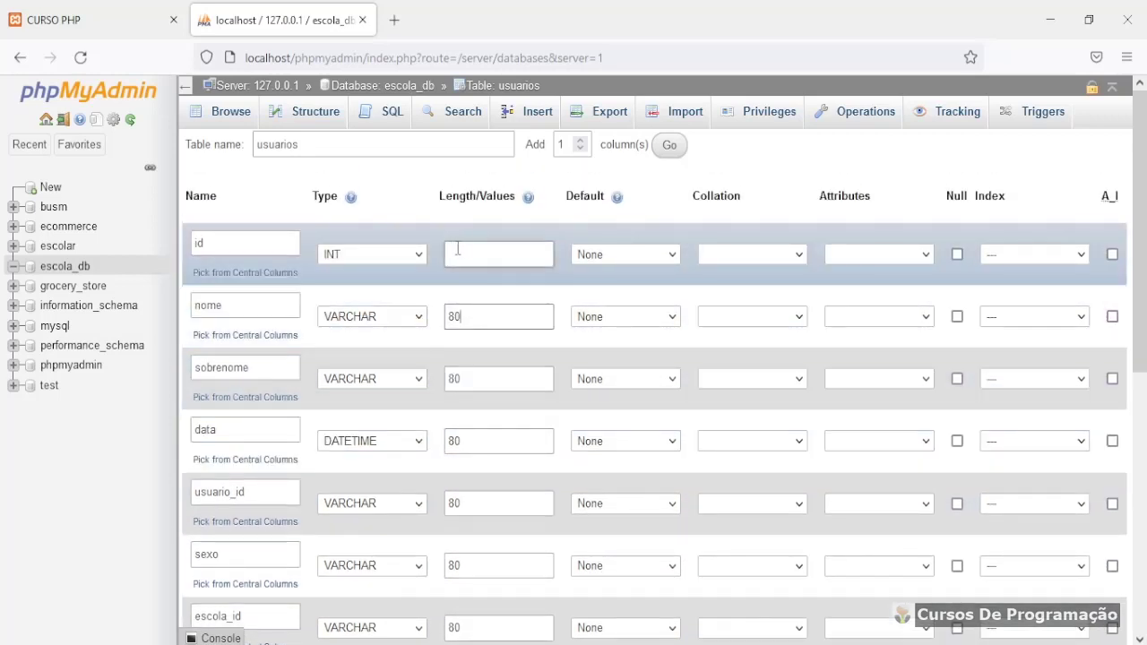
Clear the length value of the DATETIME column data.
click(467, 440)
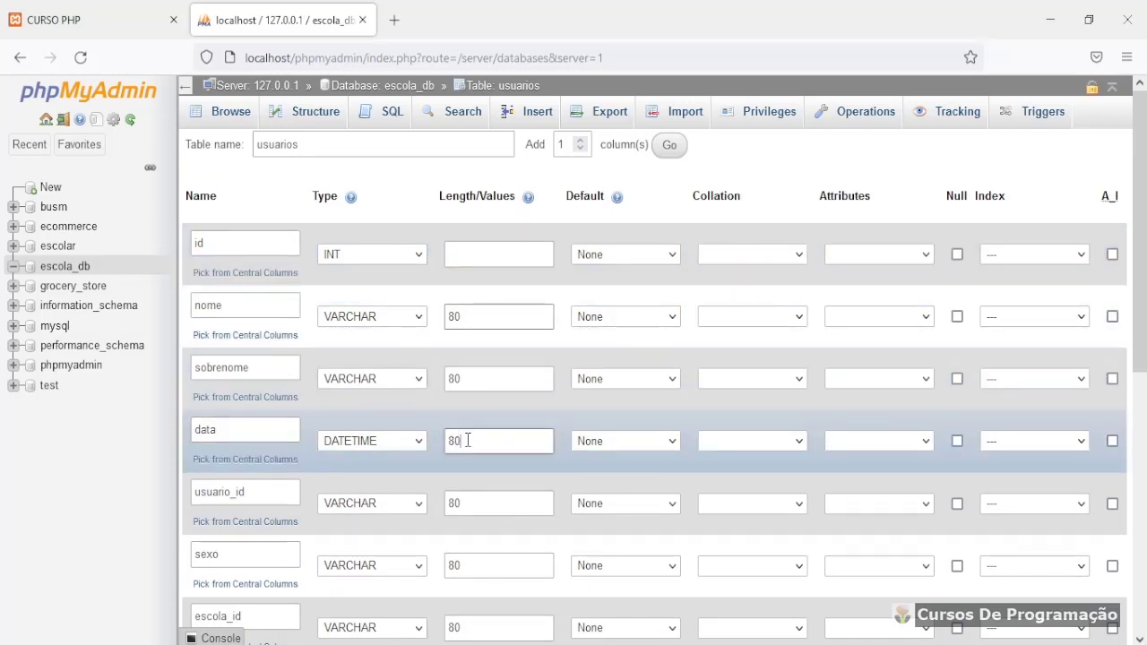
drag(467, 439, 445, 441)
key(BackSpace)
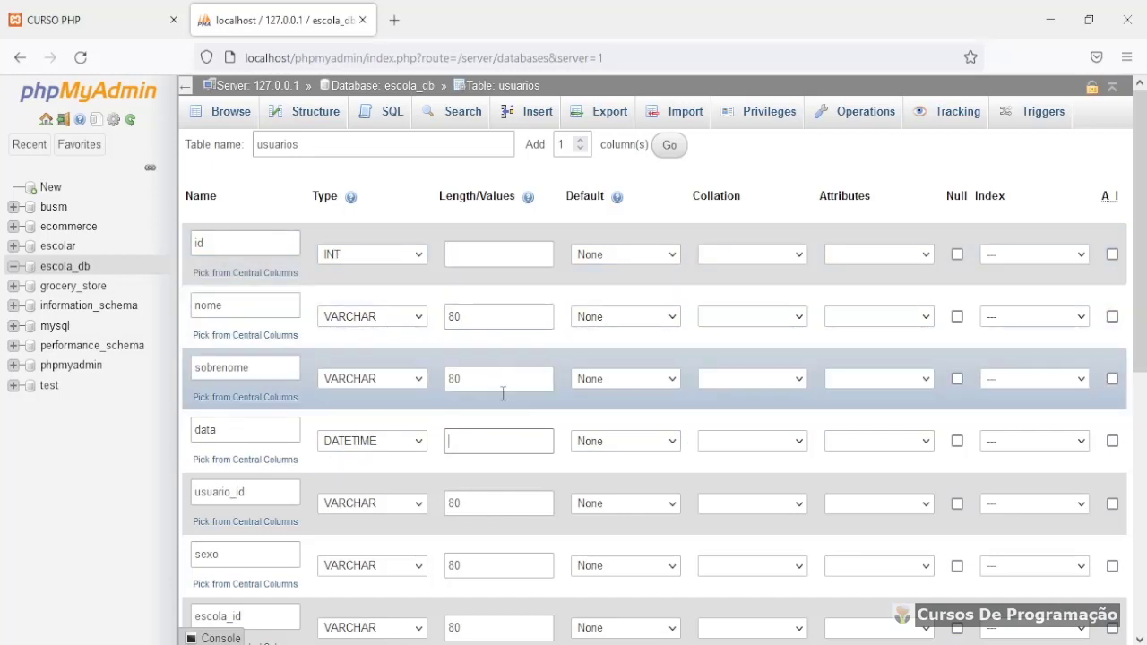
click(499, 444)
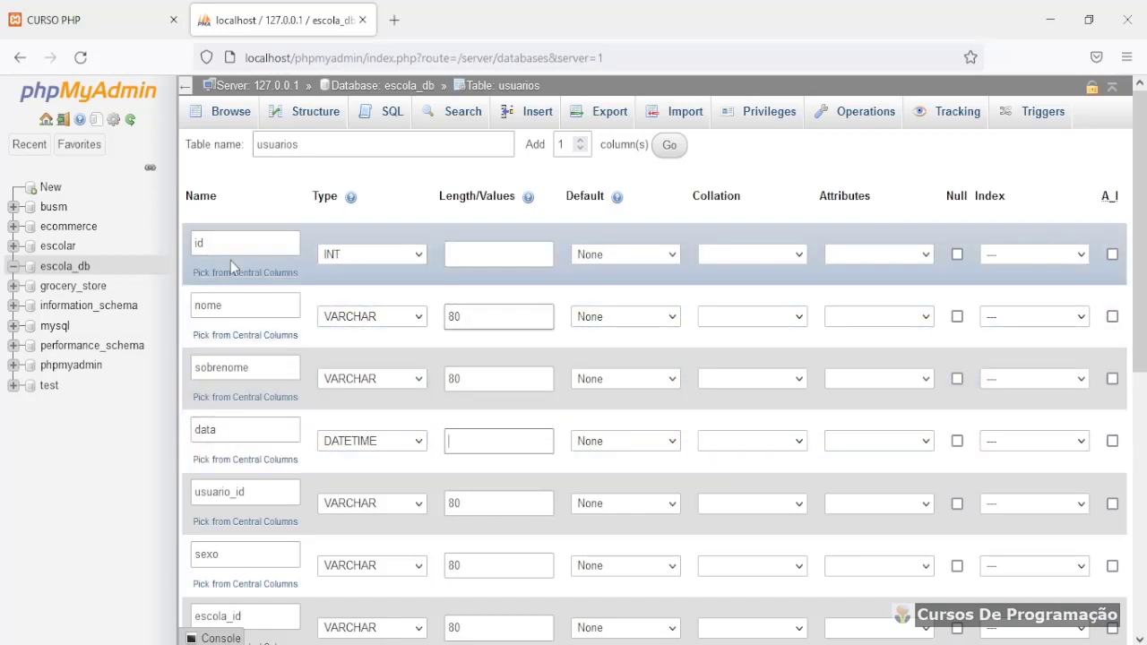
Make the id column an auto-incrementing primary key and save the usuarios table.
scroll(385, 440, down, 3)
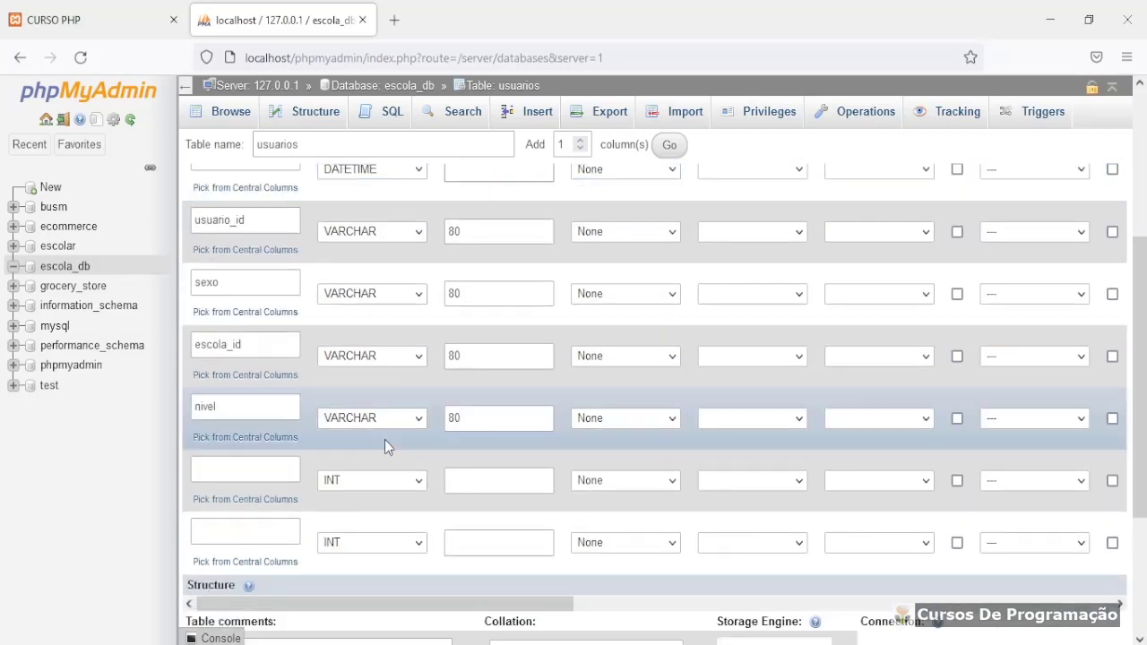
scroll(385, 439, up, 3)
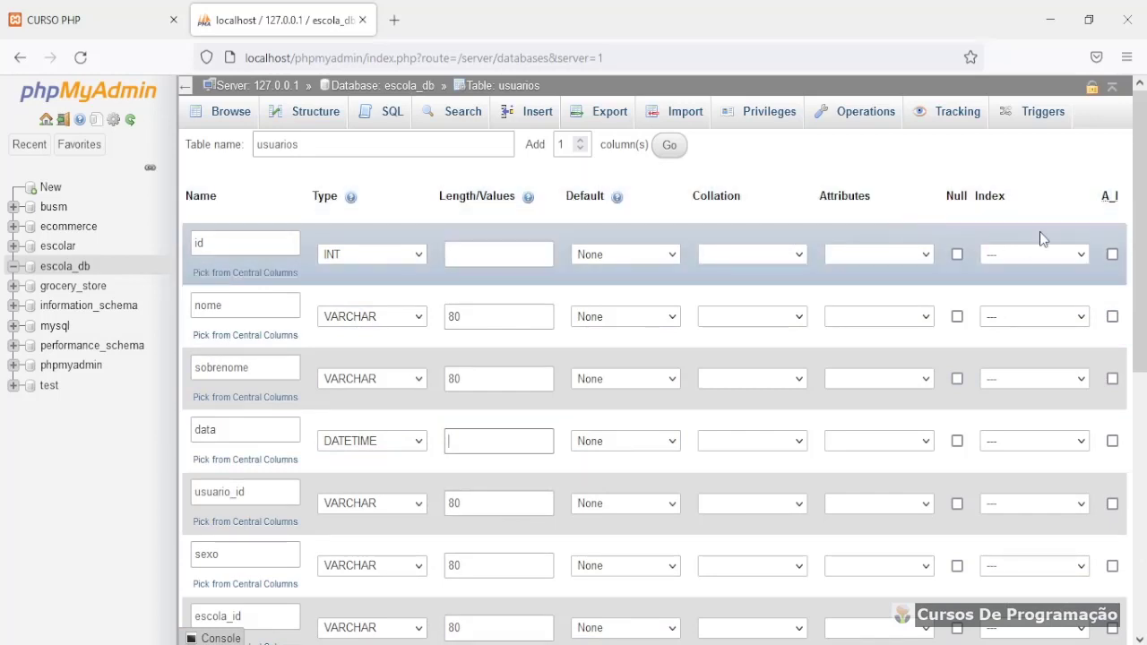
click(1112, 255)
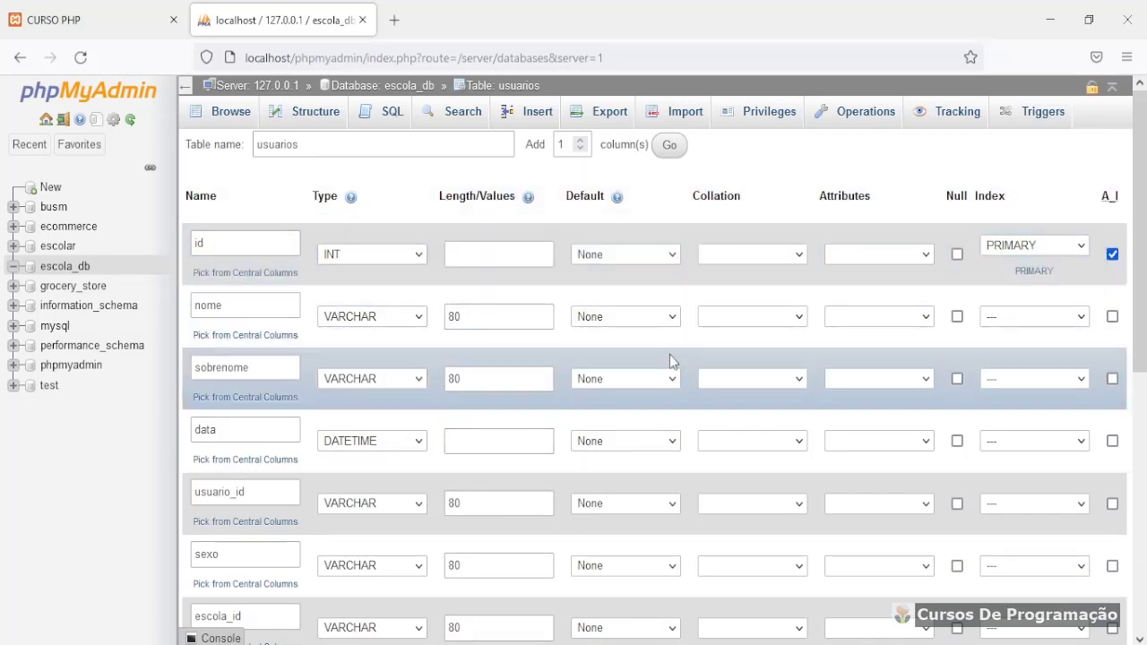
scroll(923, 305, down, 5)
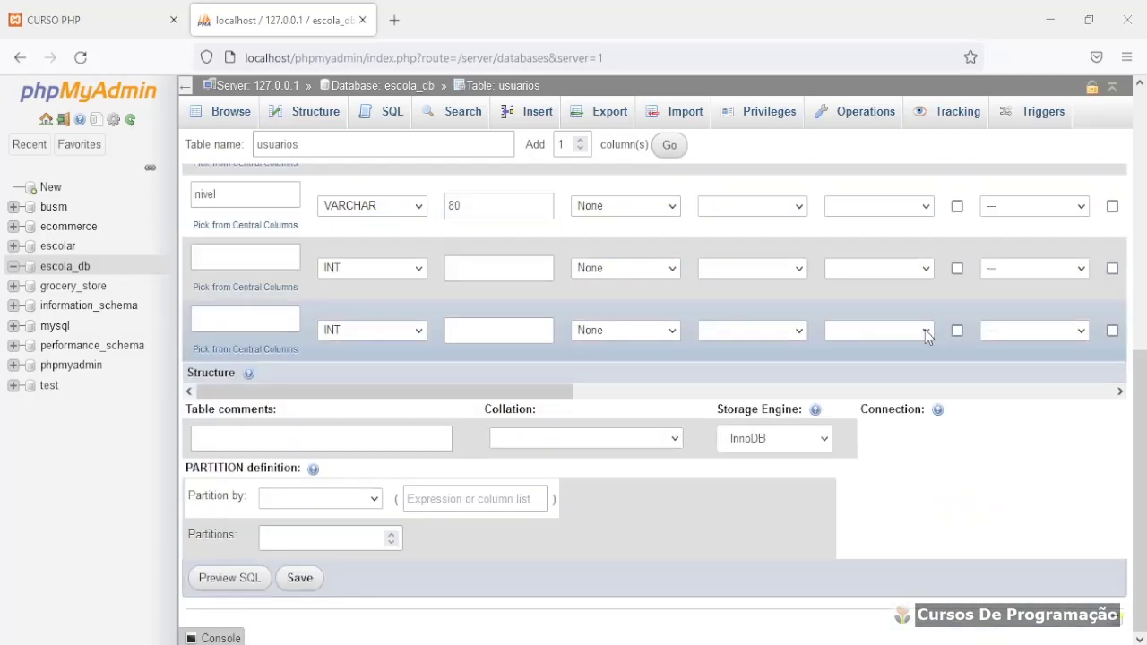
scroll(490, 340, up, 5)
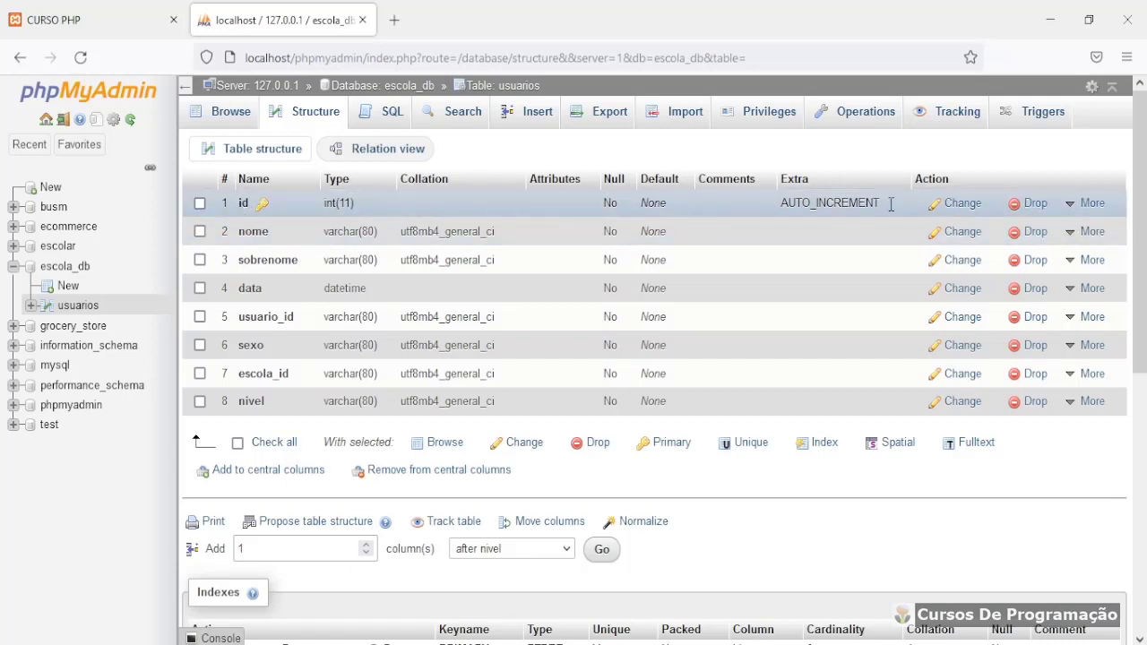
Add an index to the nome column and another to the sobrenome column of the usuarios table.
click(1091, 235)
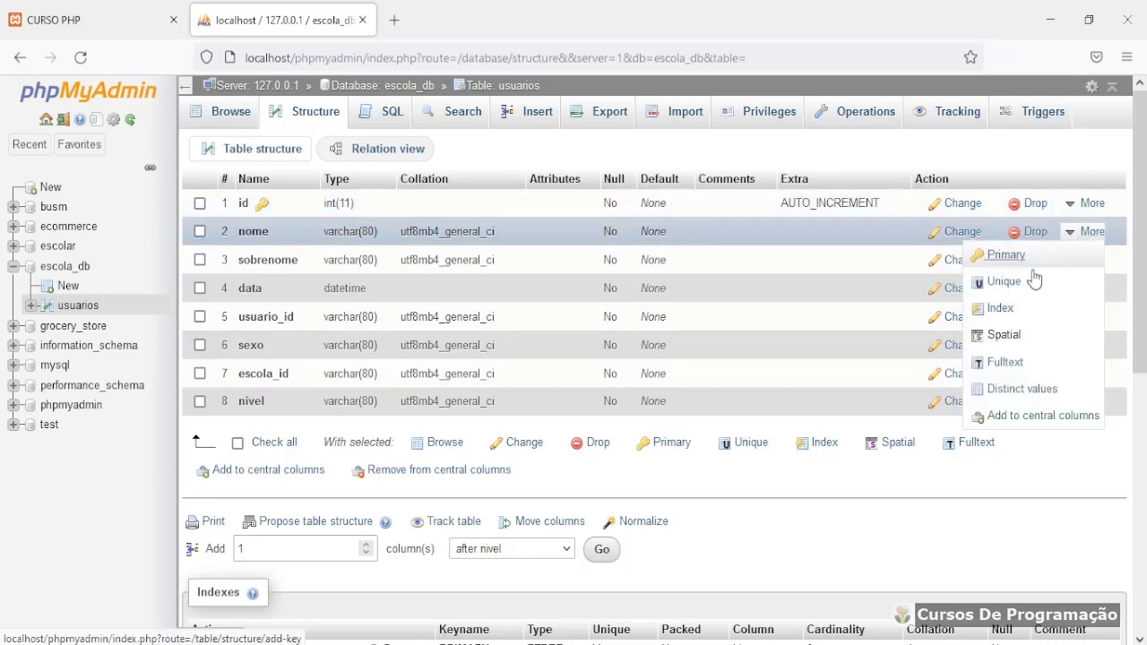
click(998, 309)
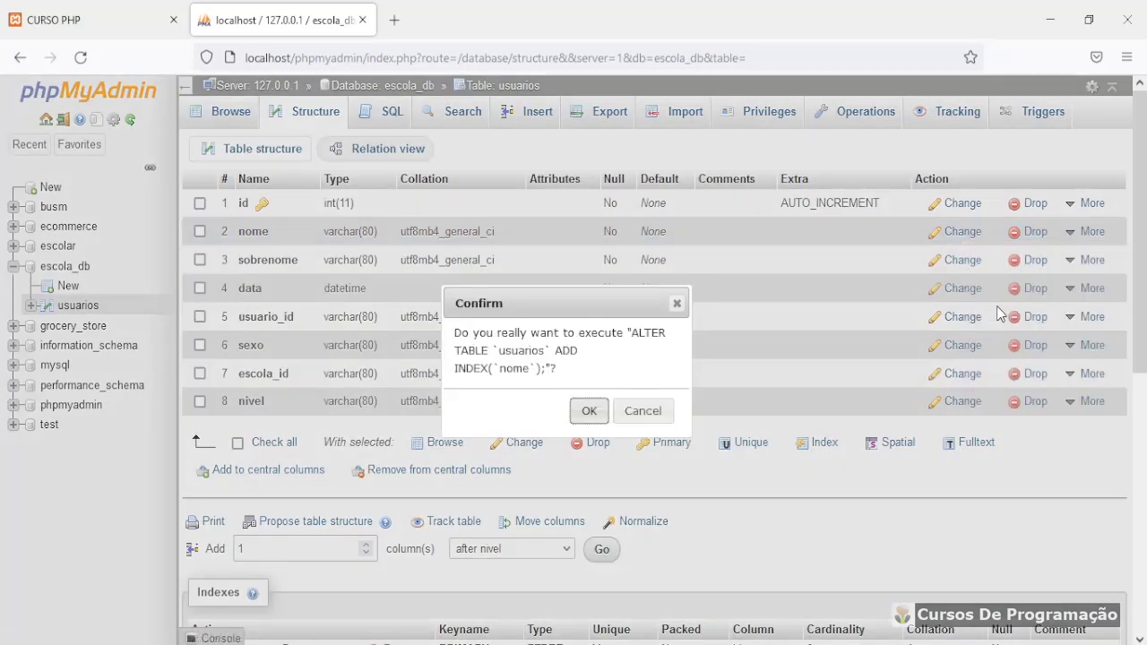
click(585, 410)
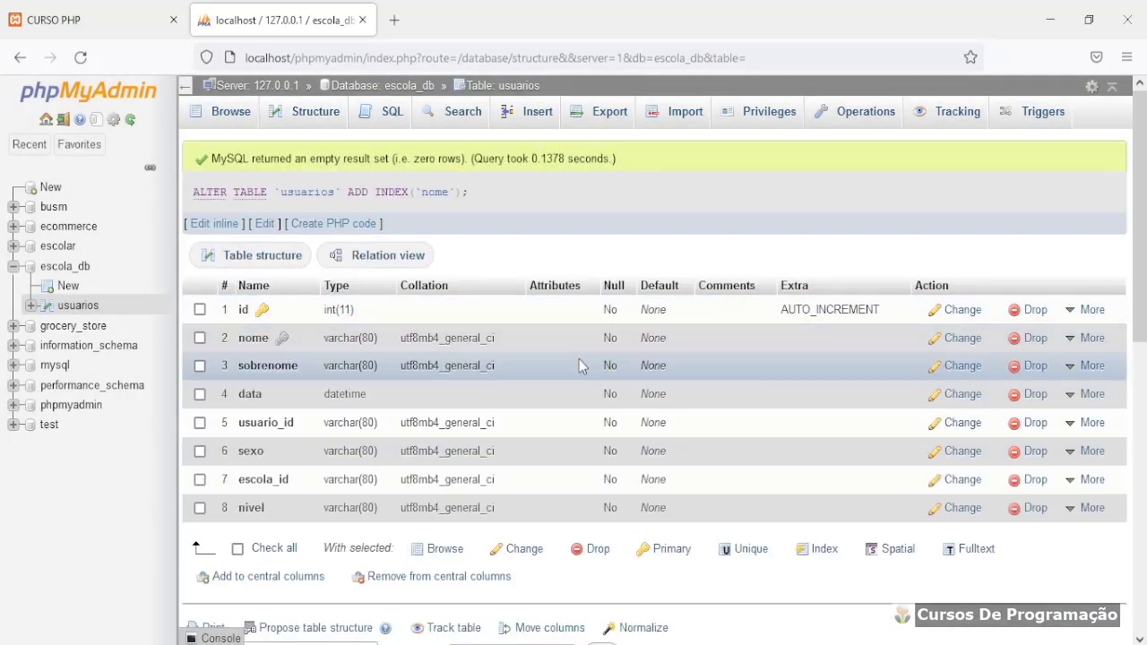
click(1091, 337)
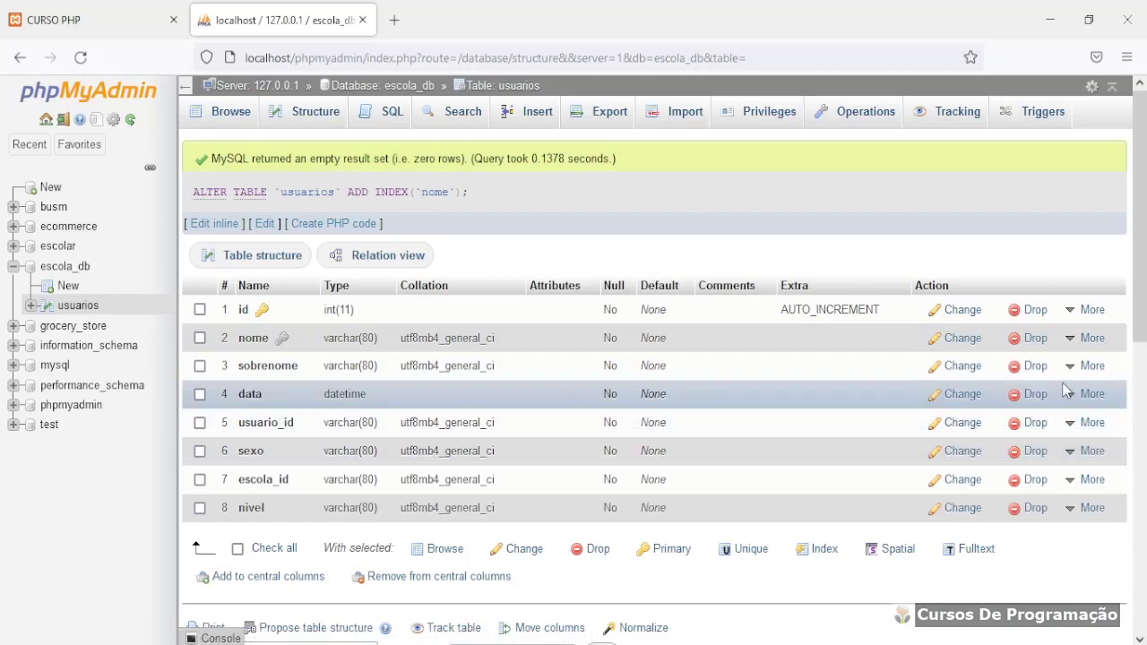
click(1089, 366)
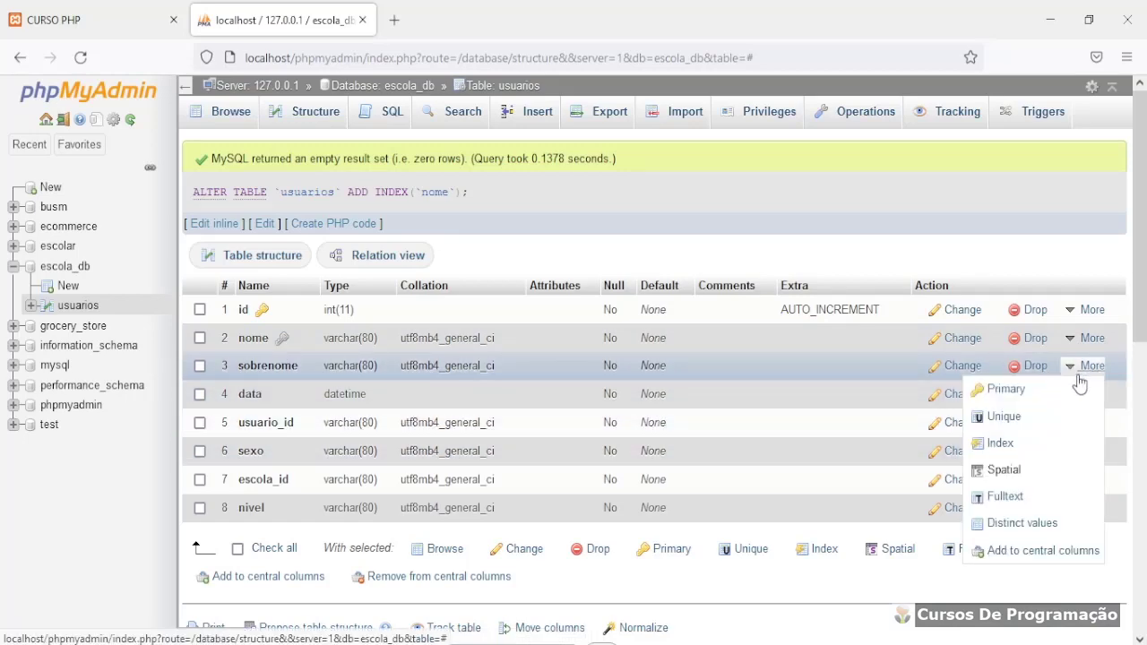
click(1000, 442)
click(588, 412)
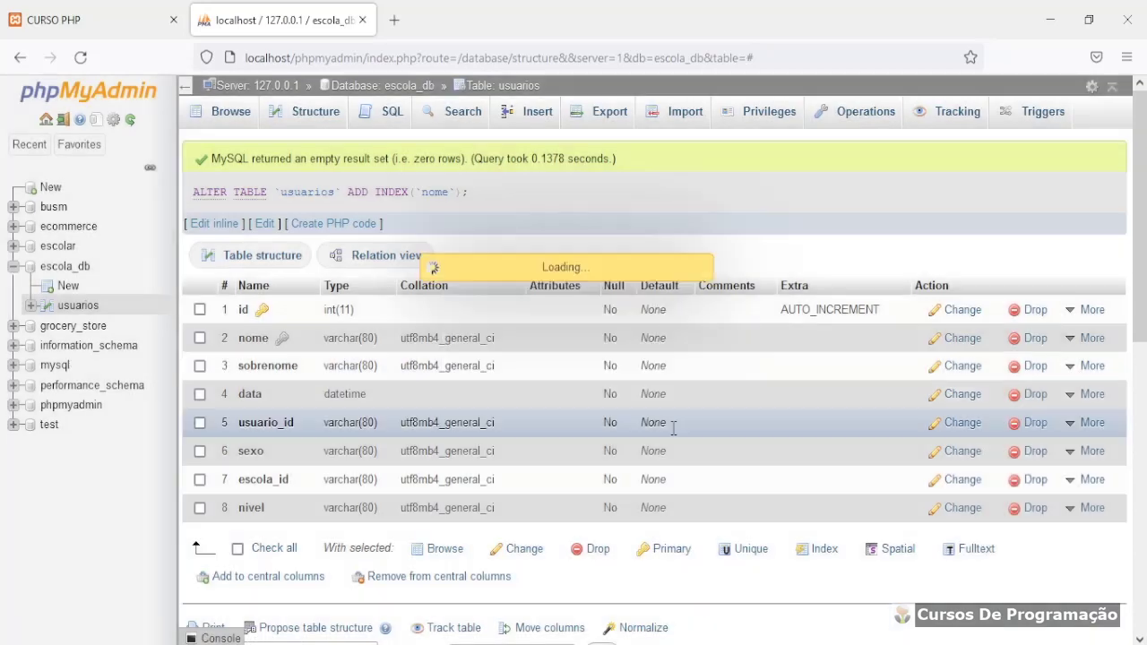
Add separate indexes to the data and usuario_id columns of the usuarios table.
click(1087, 422)
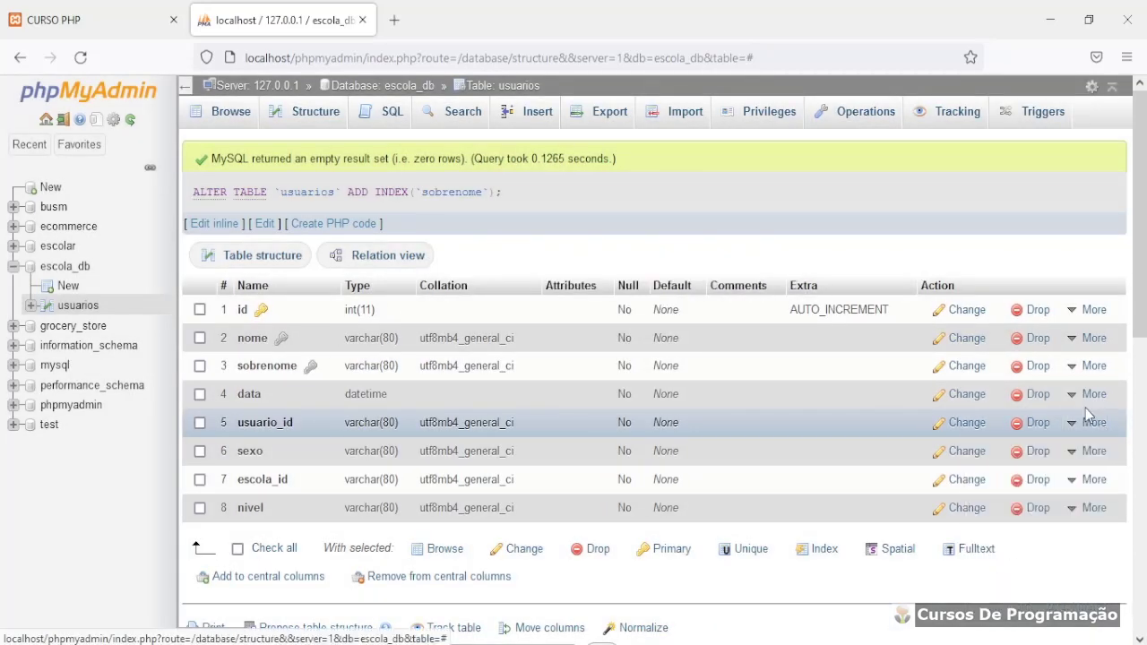
click(1089, 395)
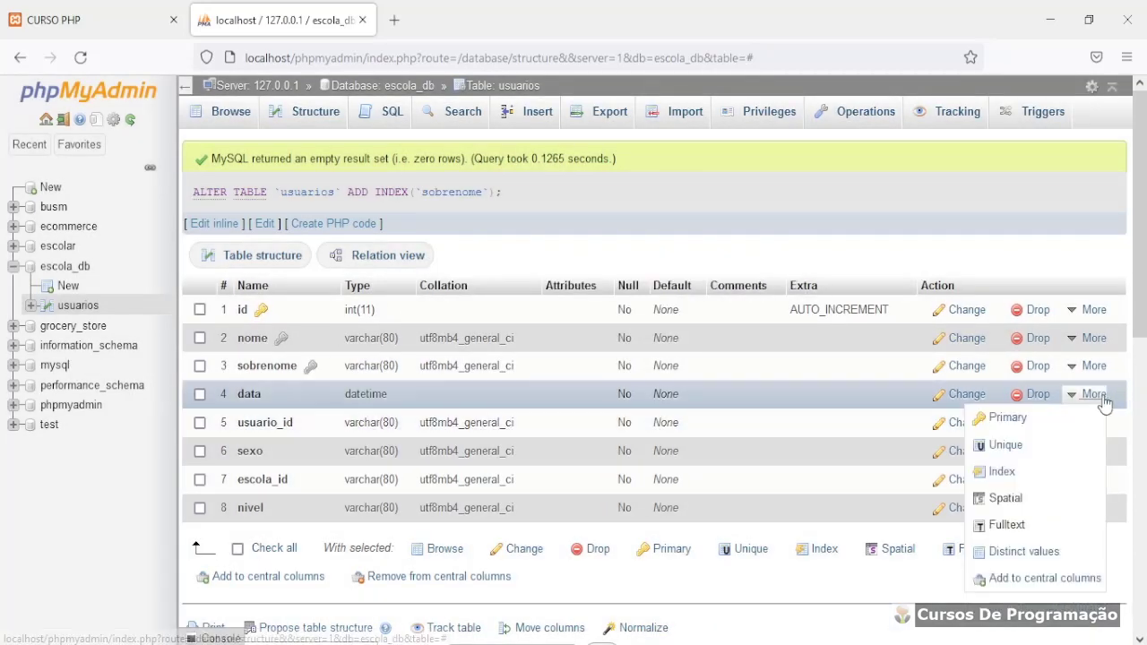
click(1001, 471)
click(593, 414)
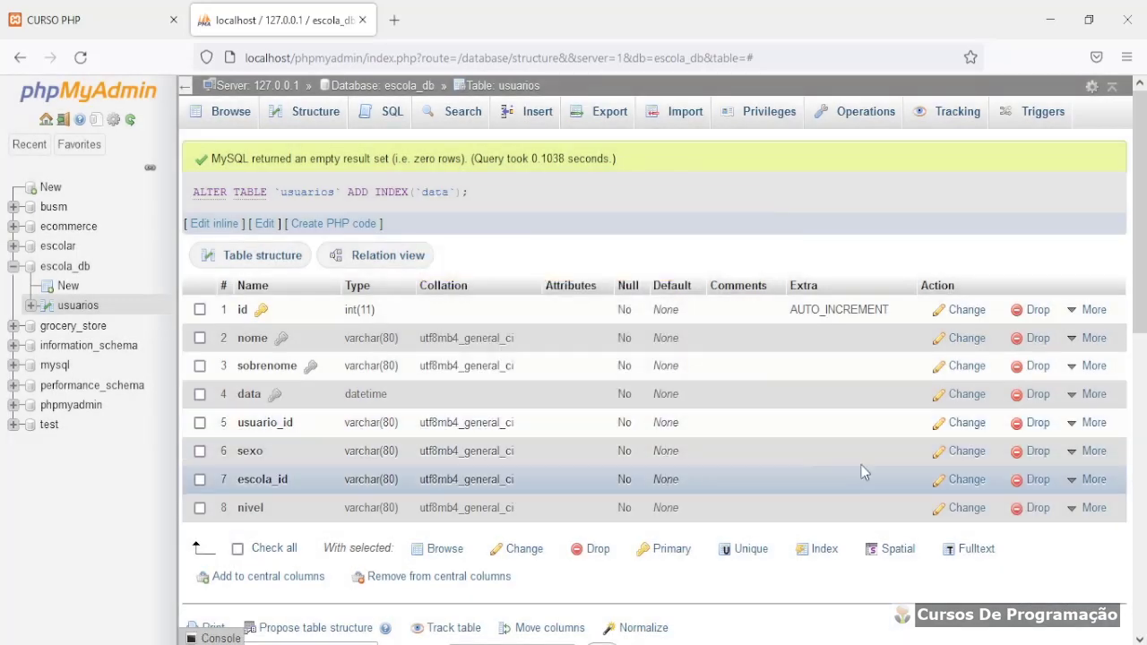
click(1086, 422)
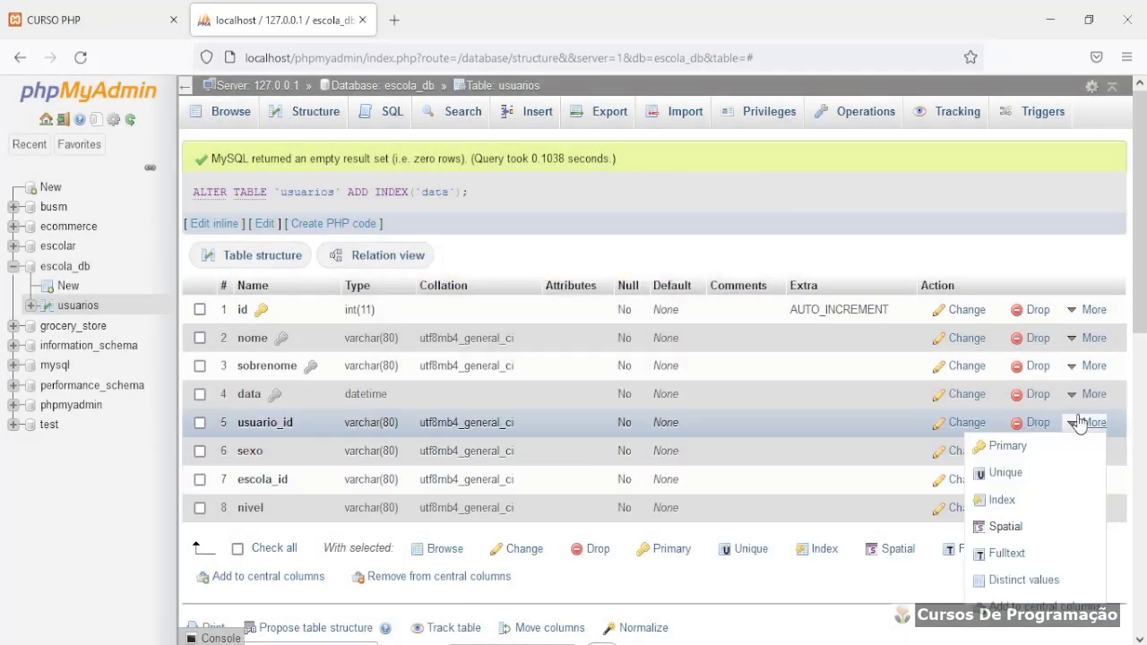
click(1000, 499)
click(587, 413)
Add separate indexes to the sexo and escola_id columns of the usuarios table.
click(1092, 451)
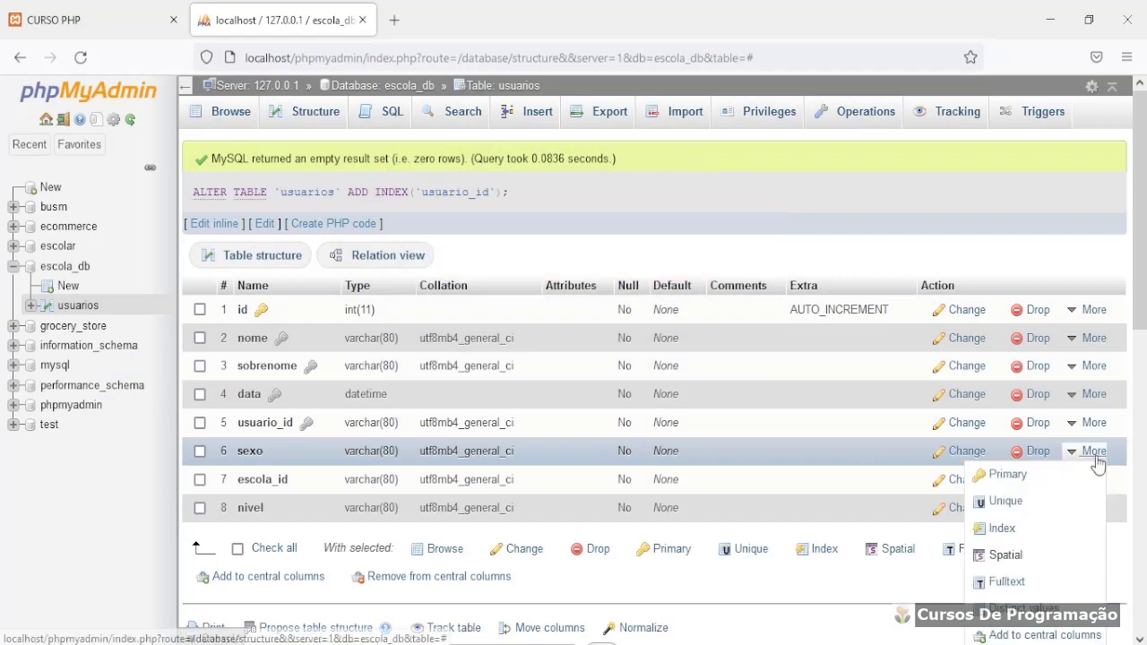
click(1100, 453)
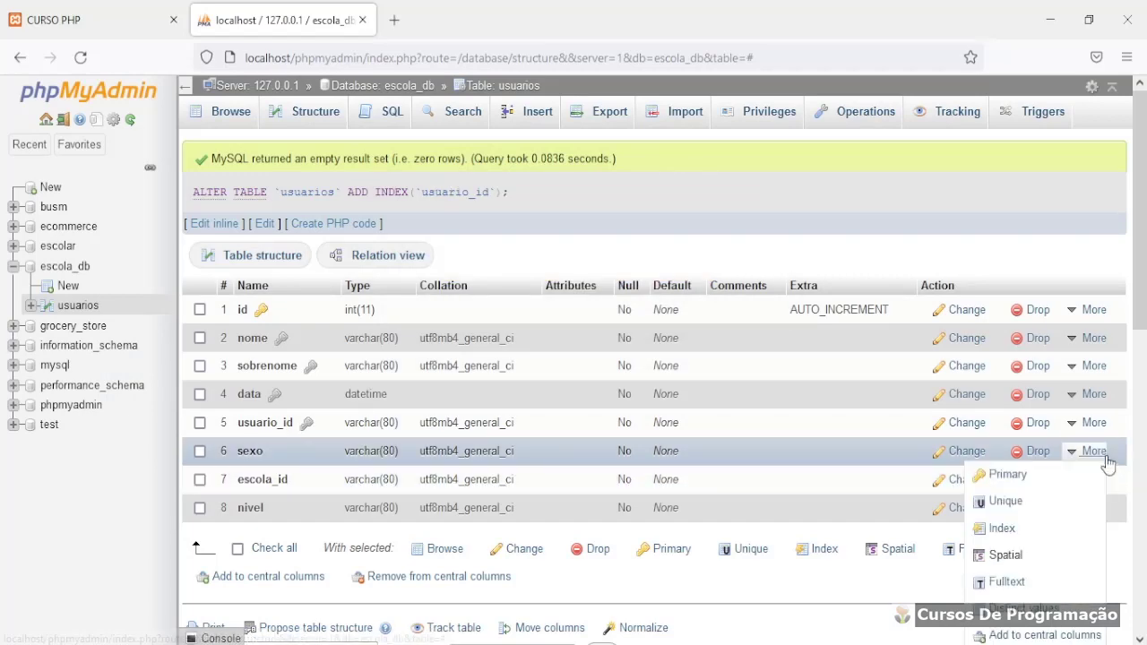
click(970, 527)
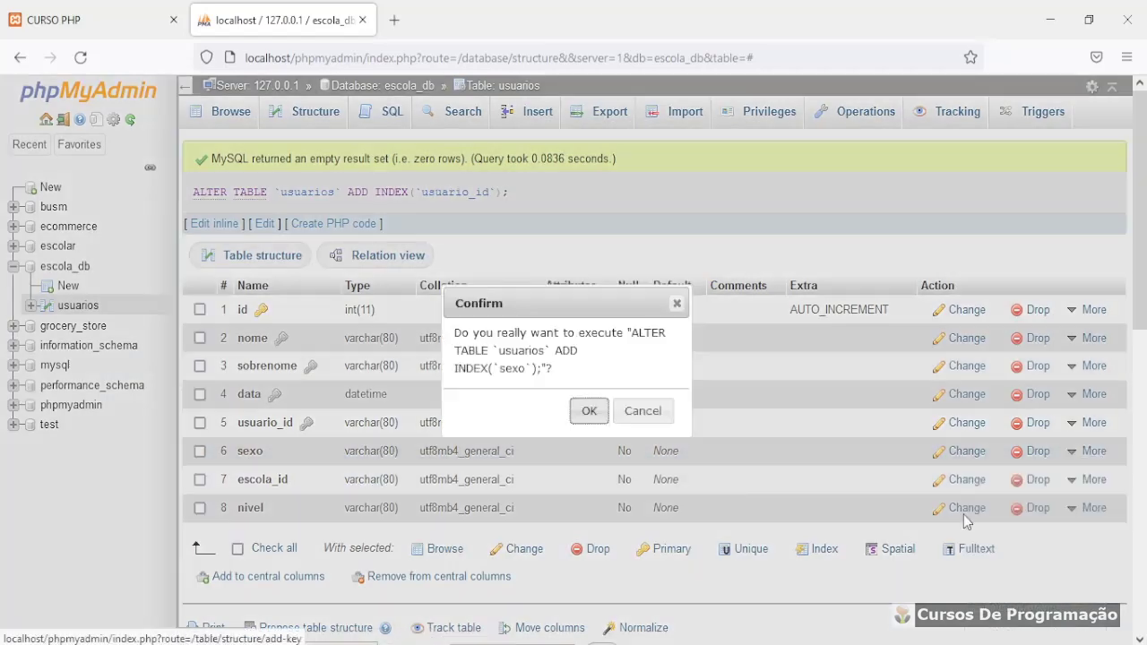
click(591, 413)
click(1090, 484)
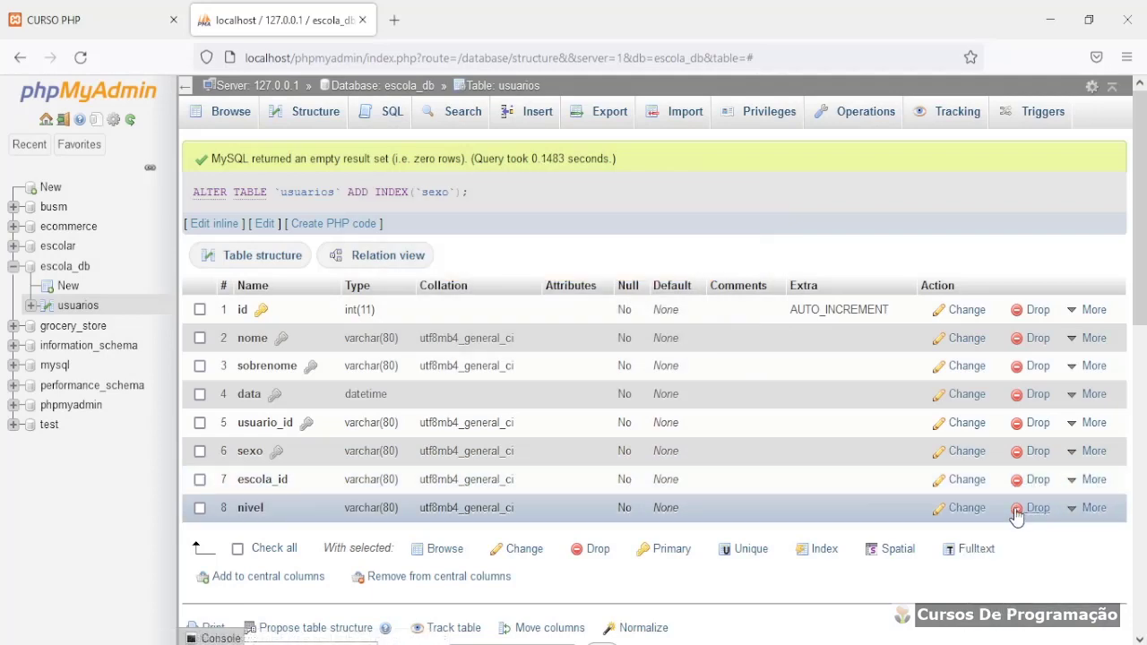
click(1002, 556)
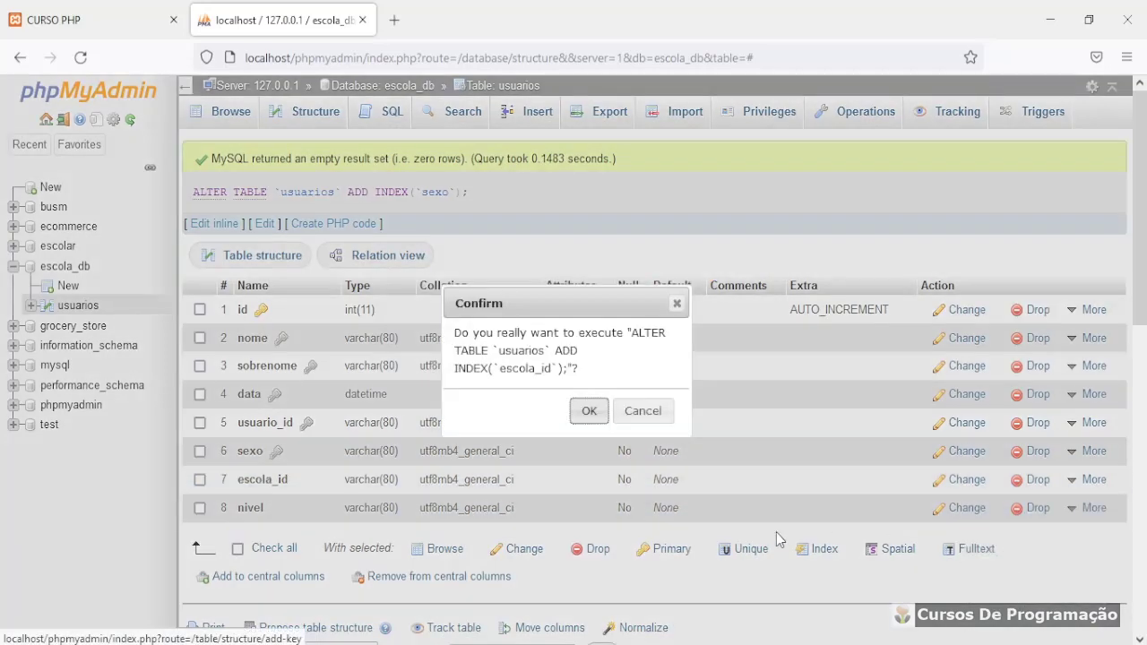
click(585, 413)
Add an index to the nivel column and review the table's list of indexes.
mouse_move(1093, 509)
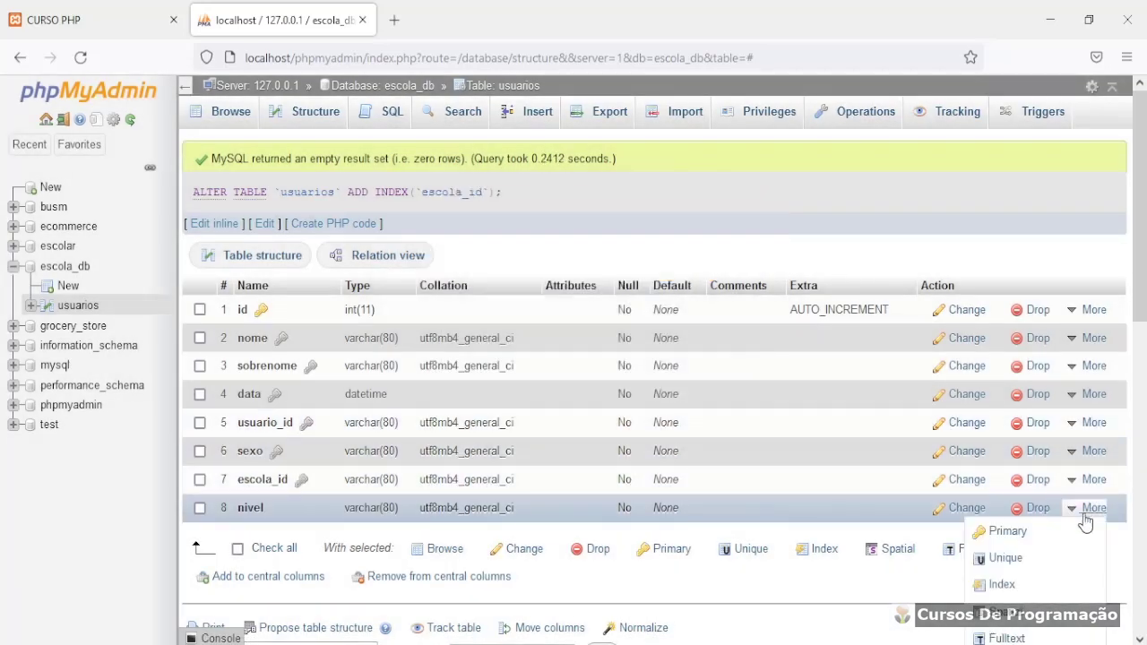
click(1001, 584)
click(586, 411)
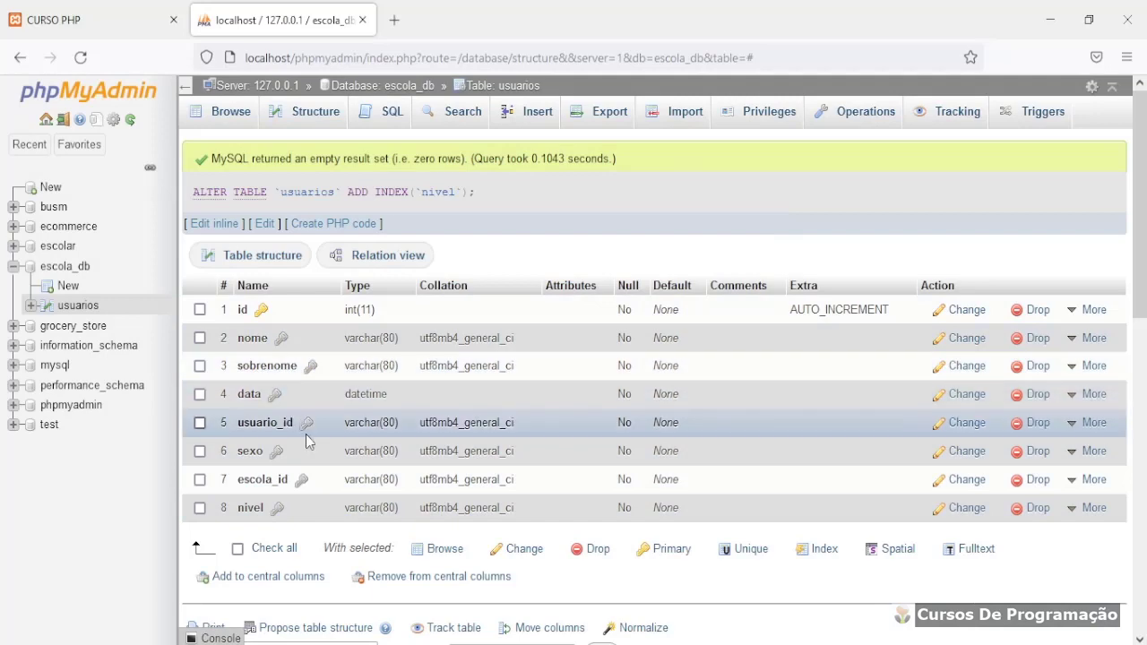
scroll(826, 297, down, 5)
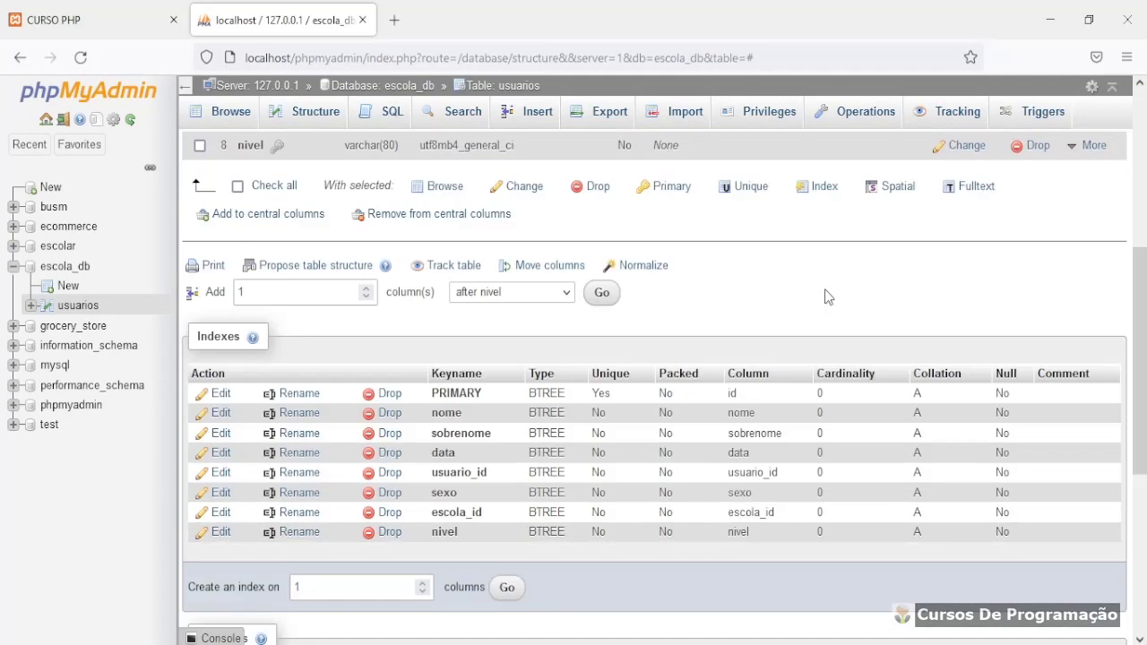
scroll(826, 296, down, 3)
scroll(817, 305, up, 6)
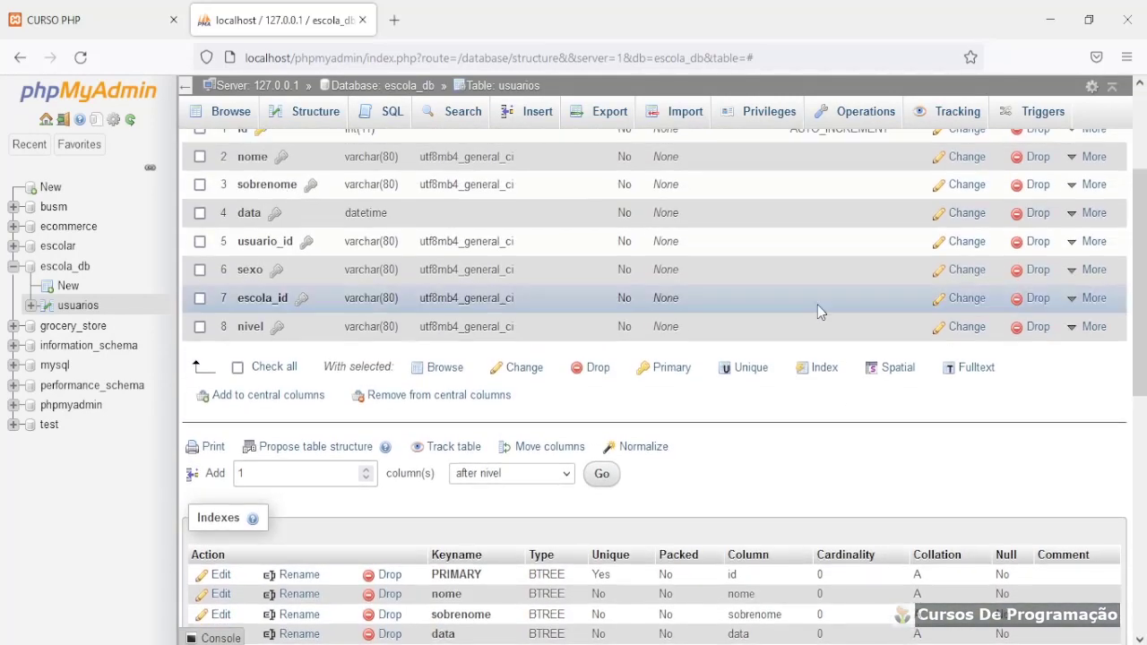
Close the phpMyAdmin page, switch to Visual Studio Code and close the open nav, perfil and separador view files.
scroll(793, 354, up, 2)
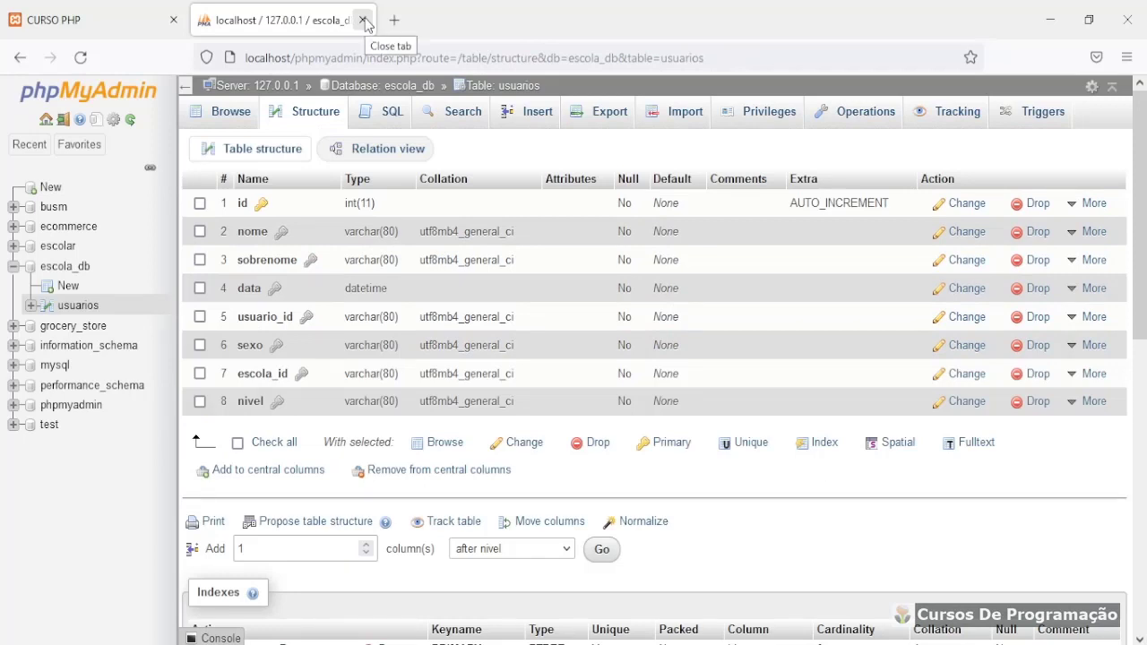
click(363, 20)
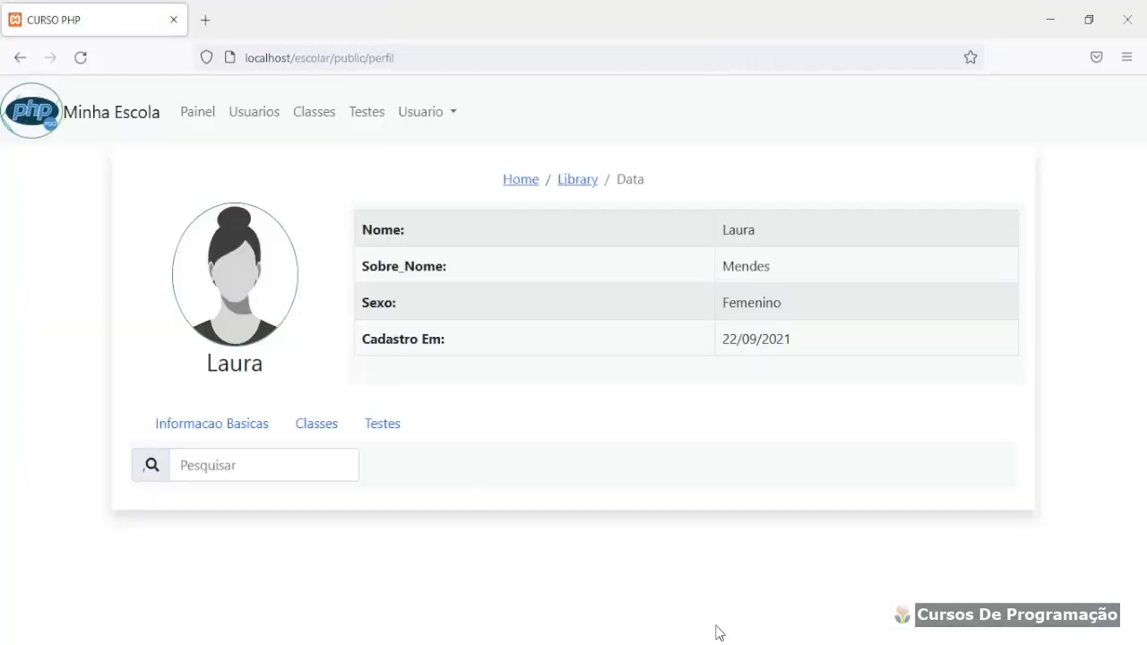
key(alt+Tab)
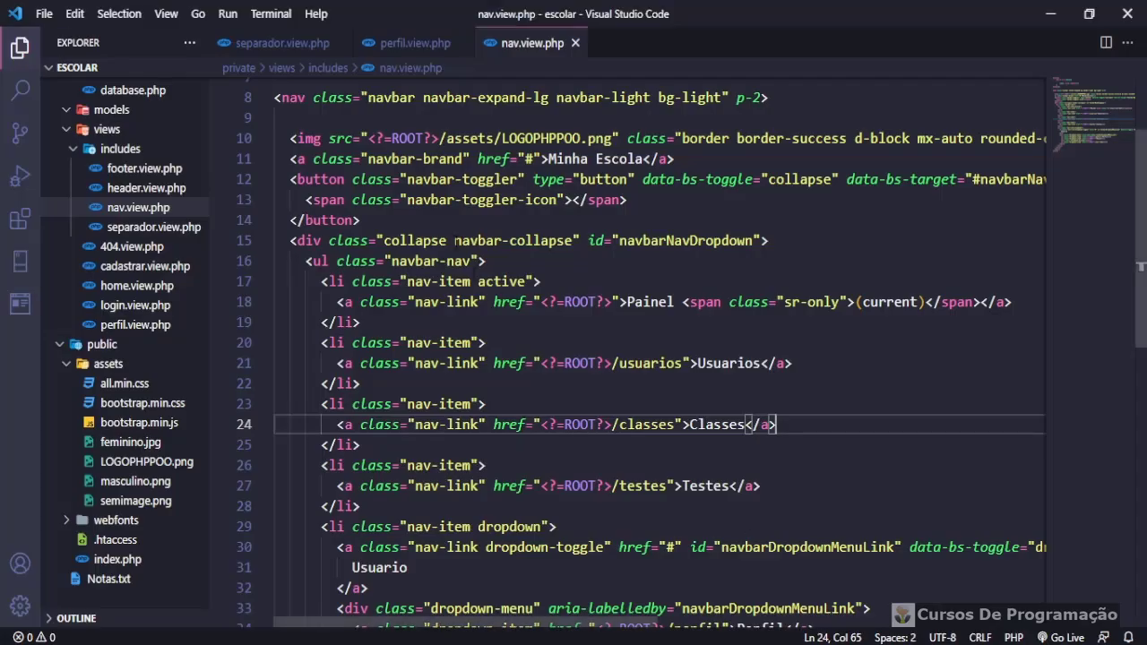
click(575, 43)
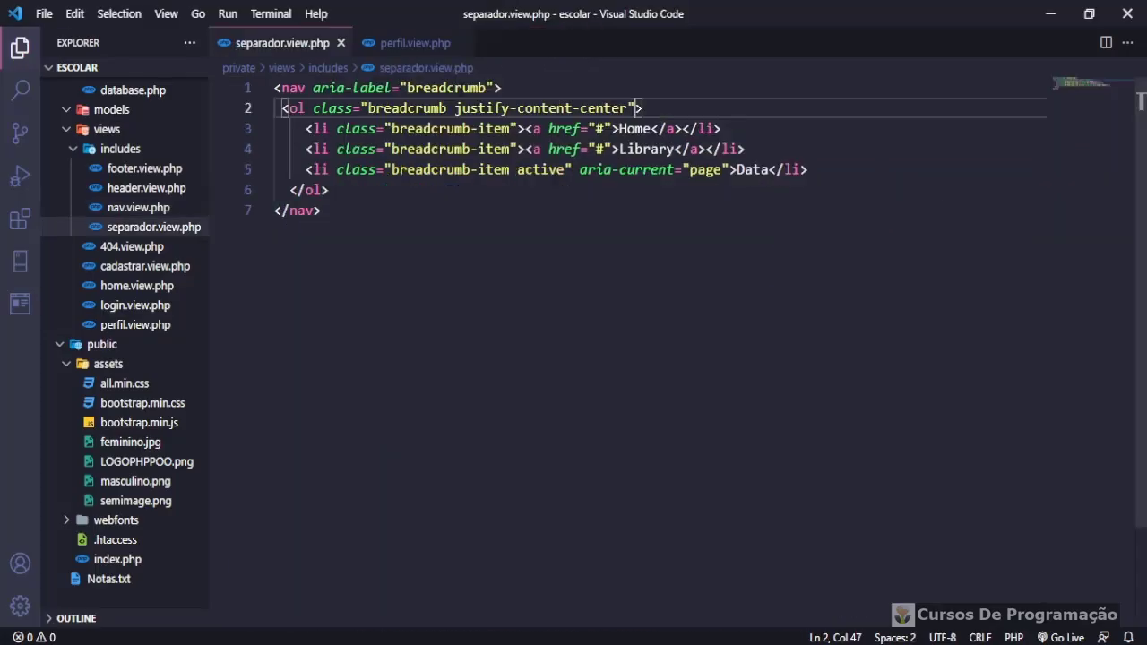
click(458, 43)
click(341, 43)
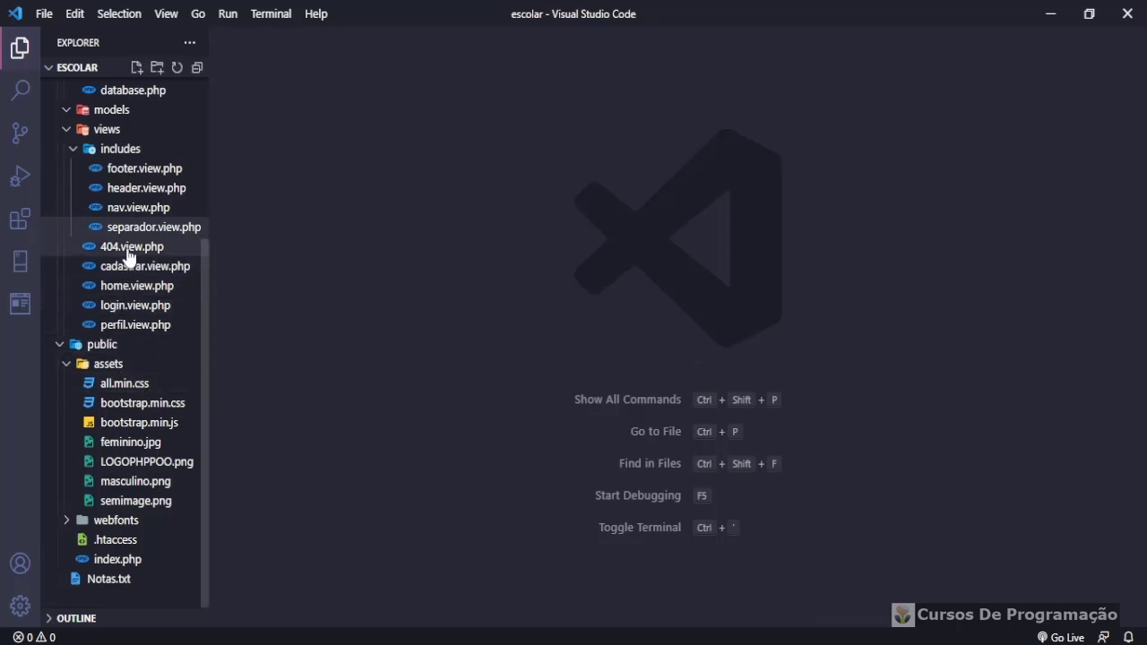
Open database.php from the core folder and add an empty PHP block with opening and closing tags on separate lines.
scroll(130, 256, up, 3)
scroll(130, 255, up, 2)
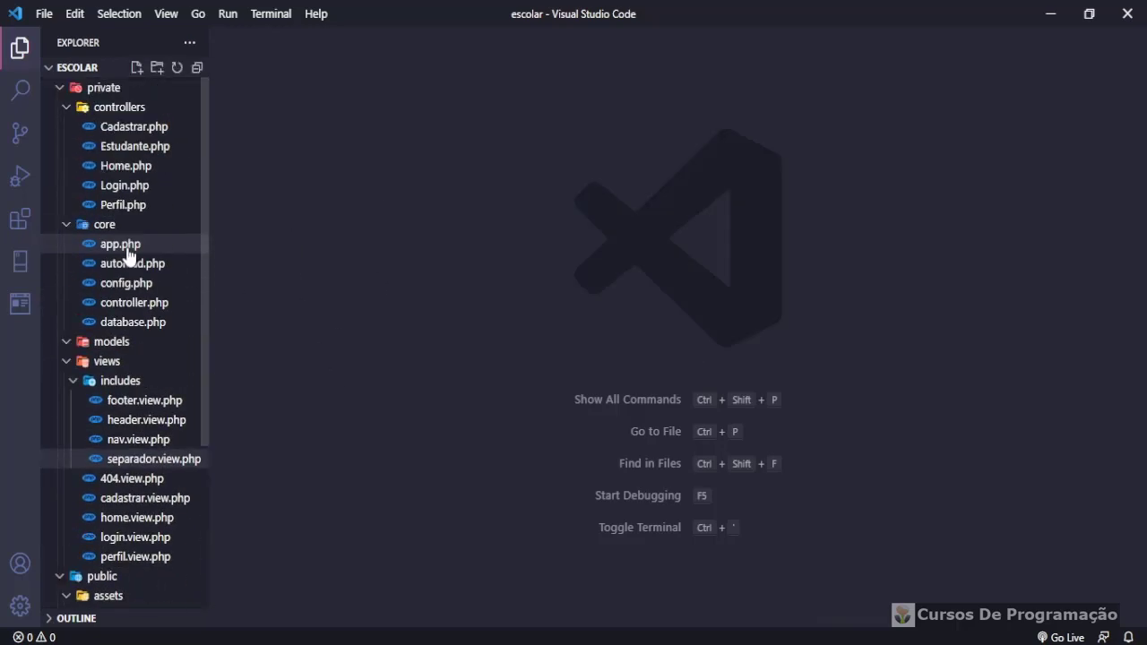
click(116, 323)
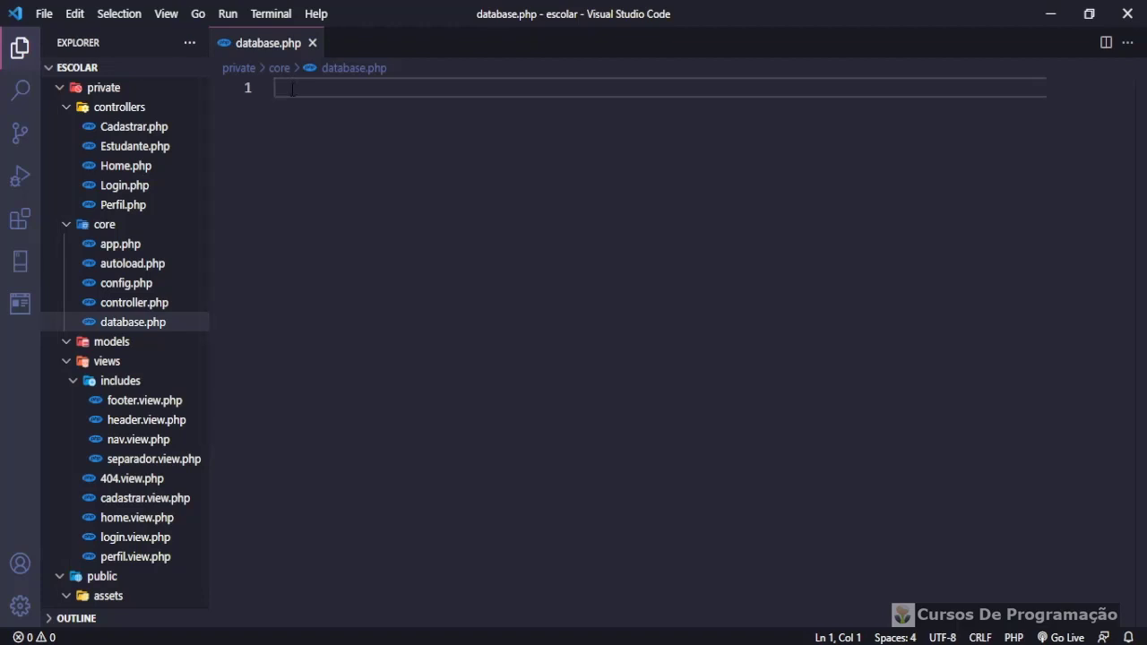
text(php)
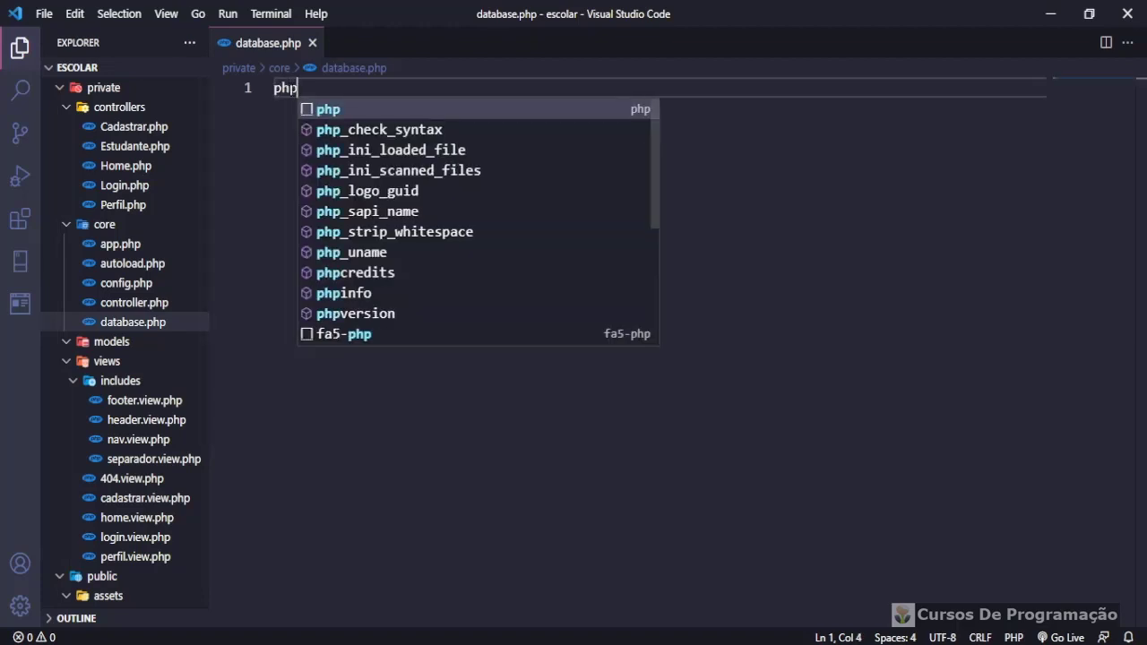
key(Return)
text(;)
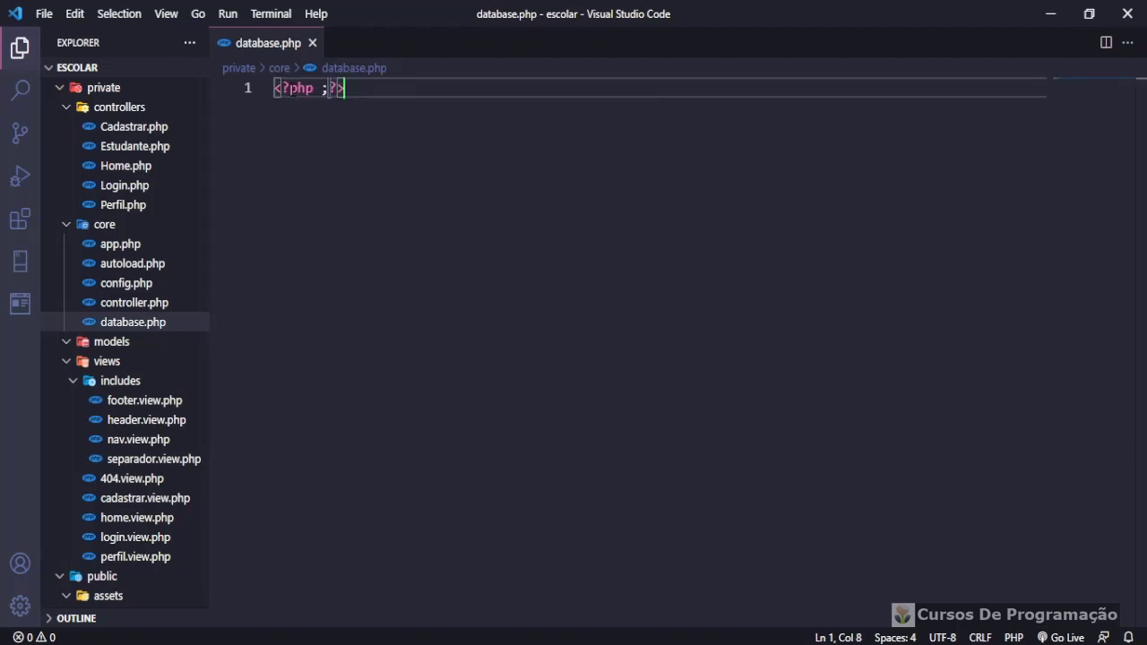
key(Left)
key(Return)
key(Return)
key(Return)
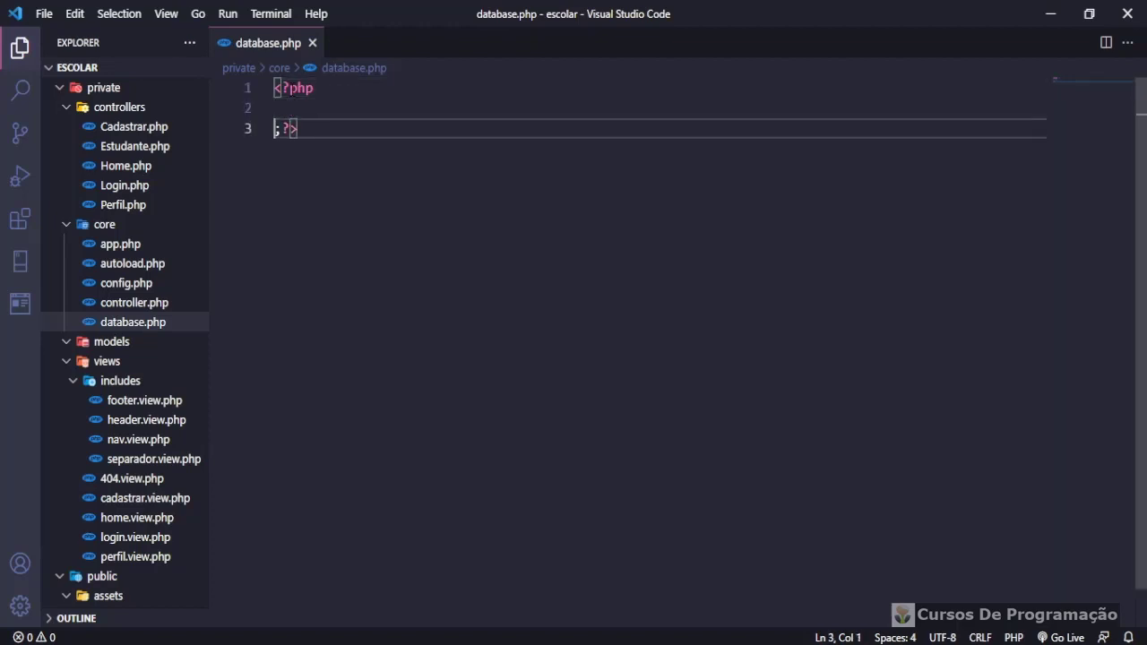
key(Up)
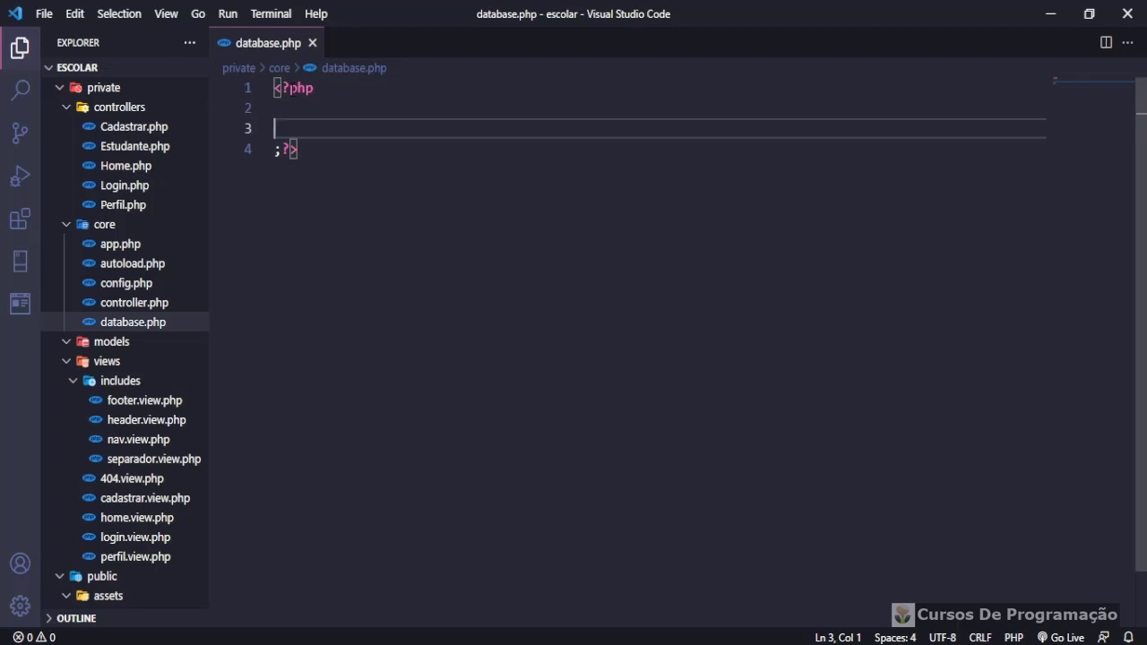
Declare a class named Database with an empty body inside the PHP block.
text(class)
key(Escape)
text(D)
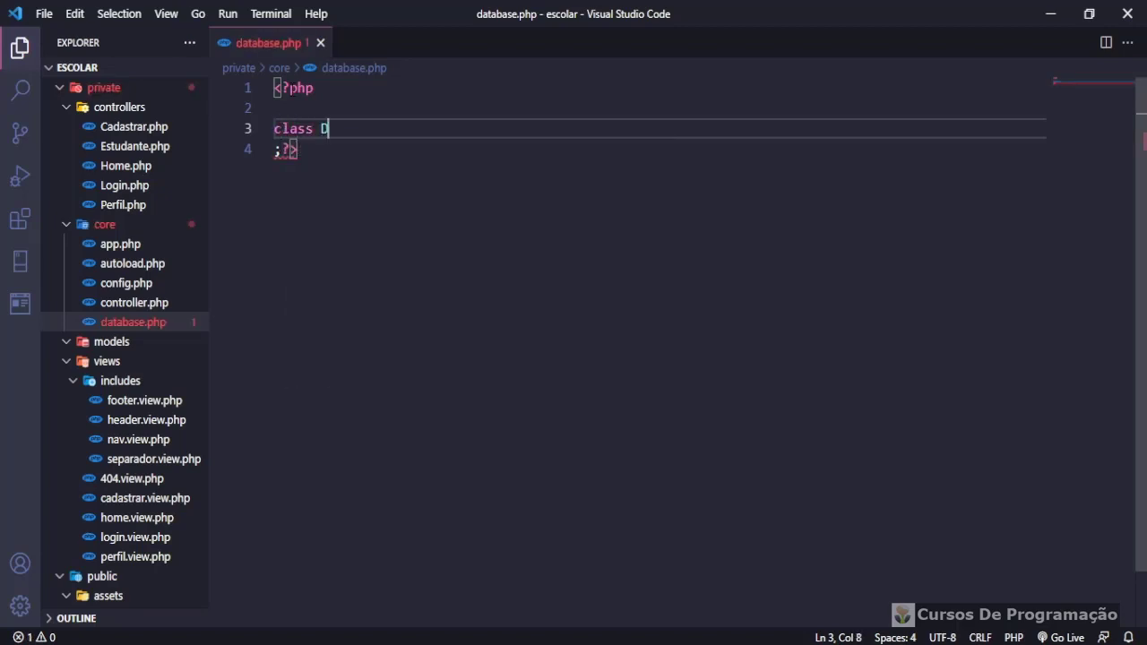
text(atabase)
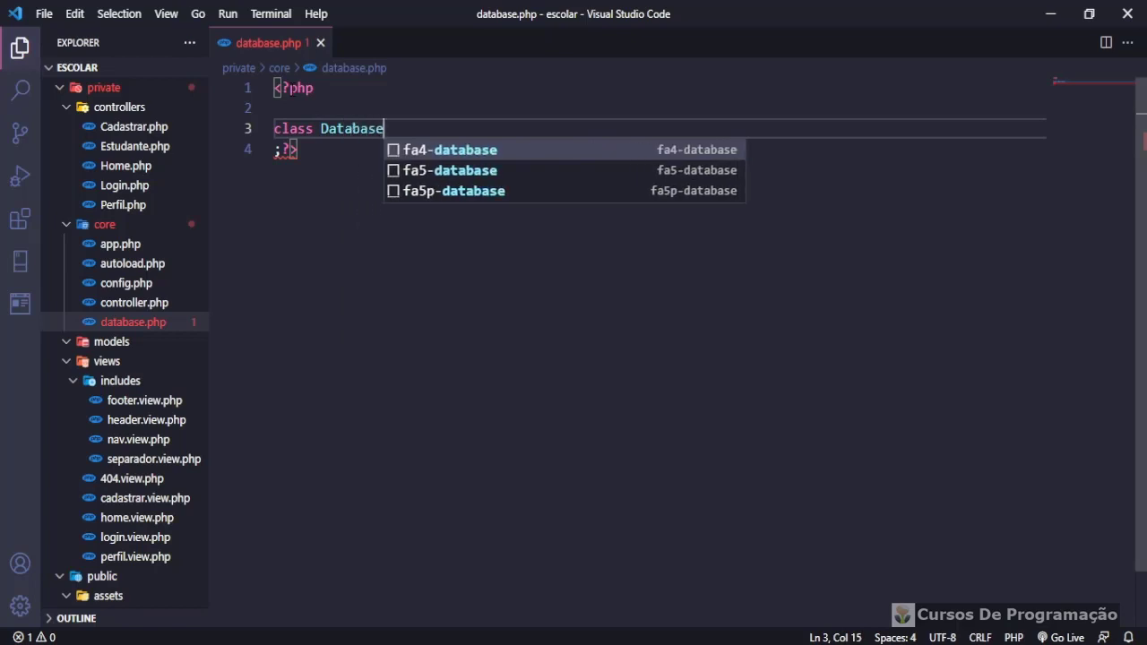
text({)
key(Return)
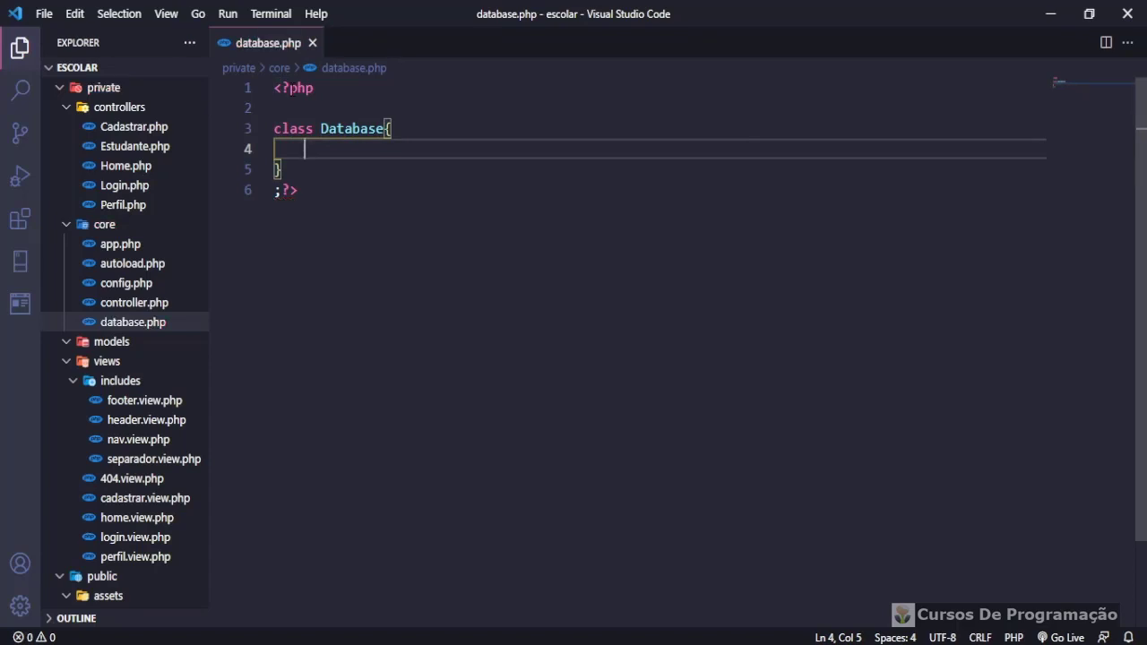
Add a private function connect() without parameters and with an empty body to the Database class.
text(private )
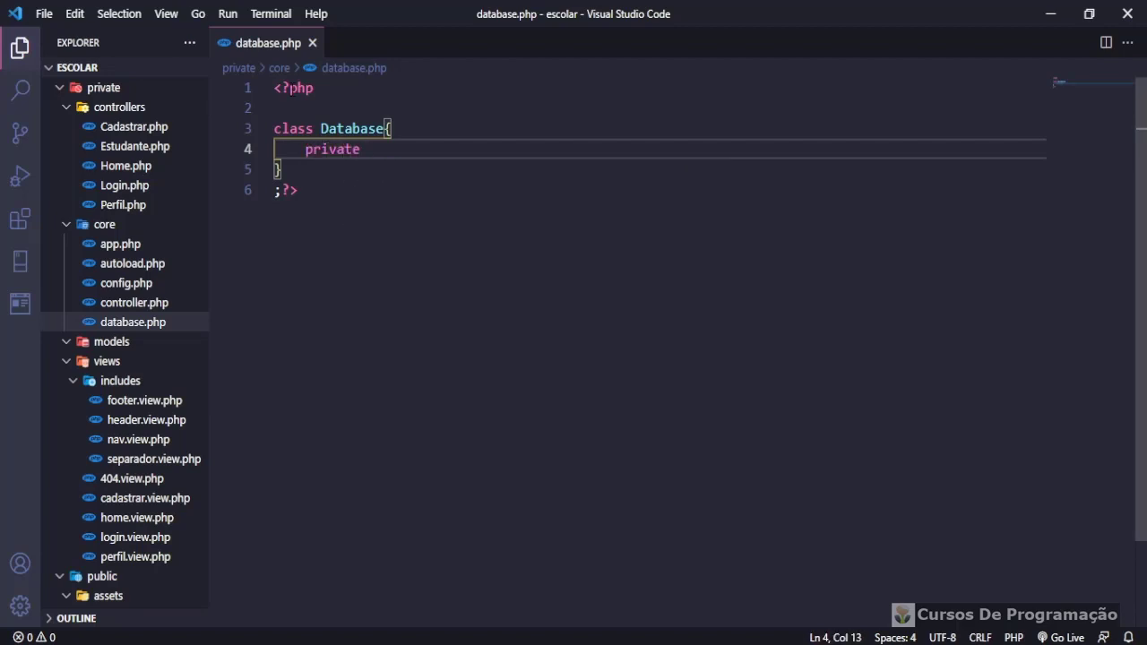
text(functio)
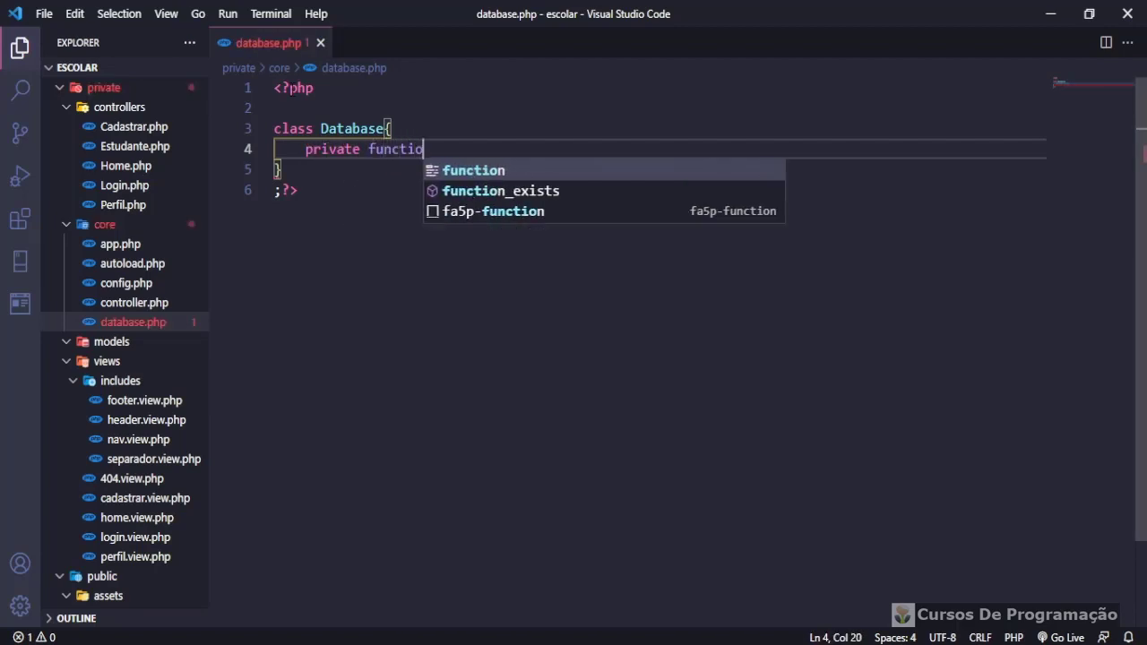
text(n)
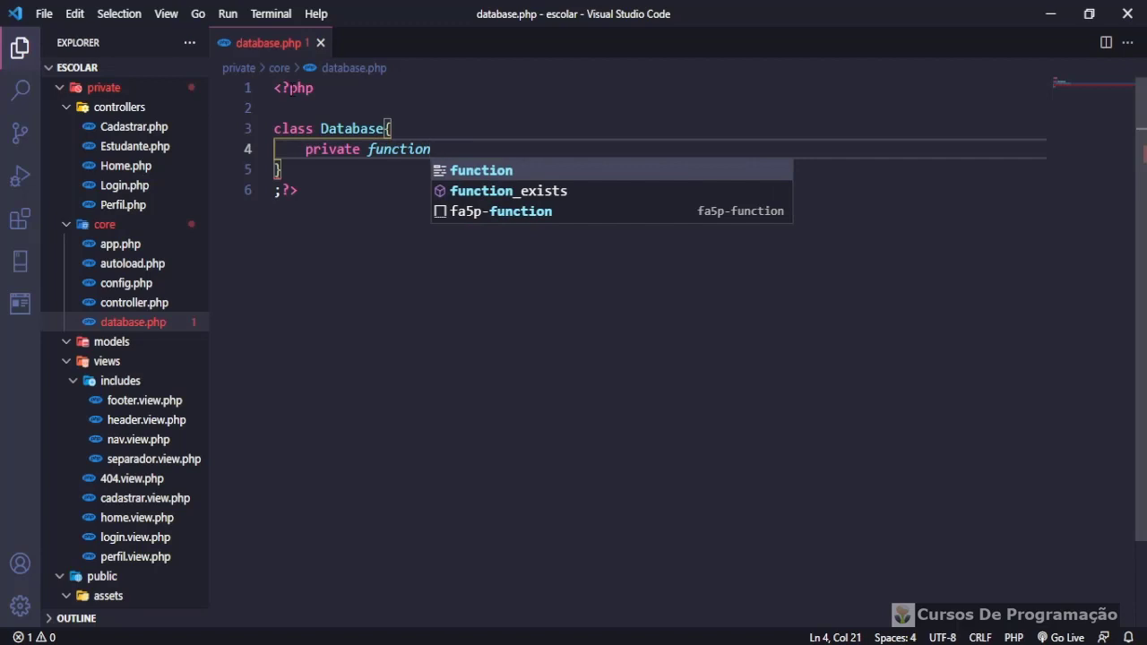
key(Escape)
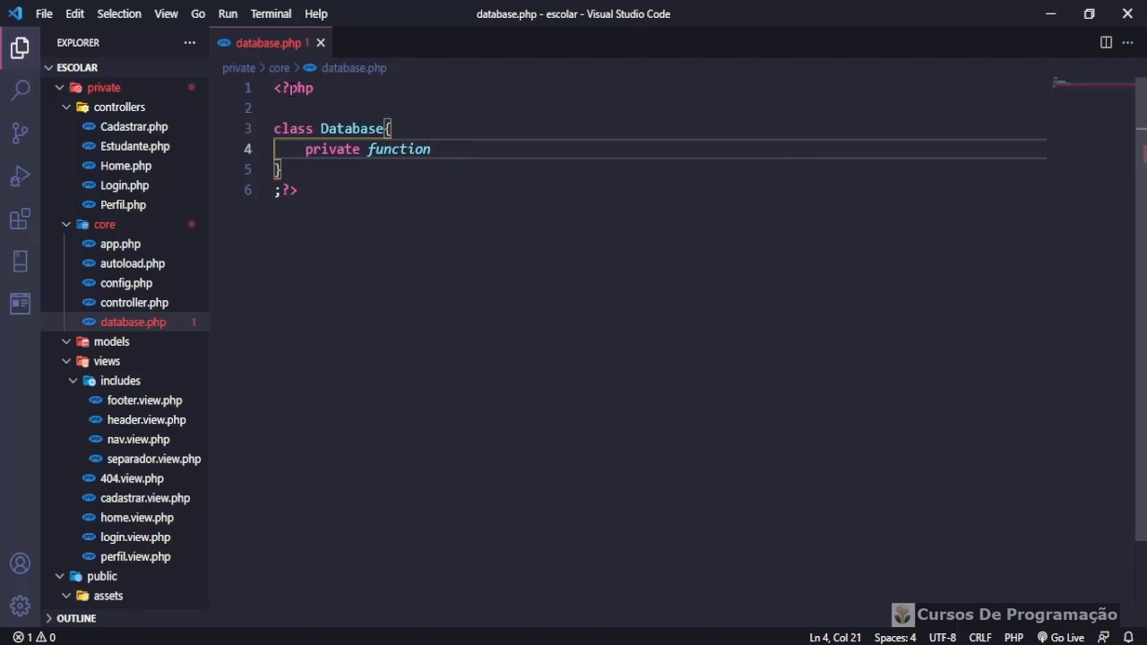
text(conn)
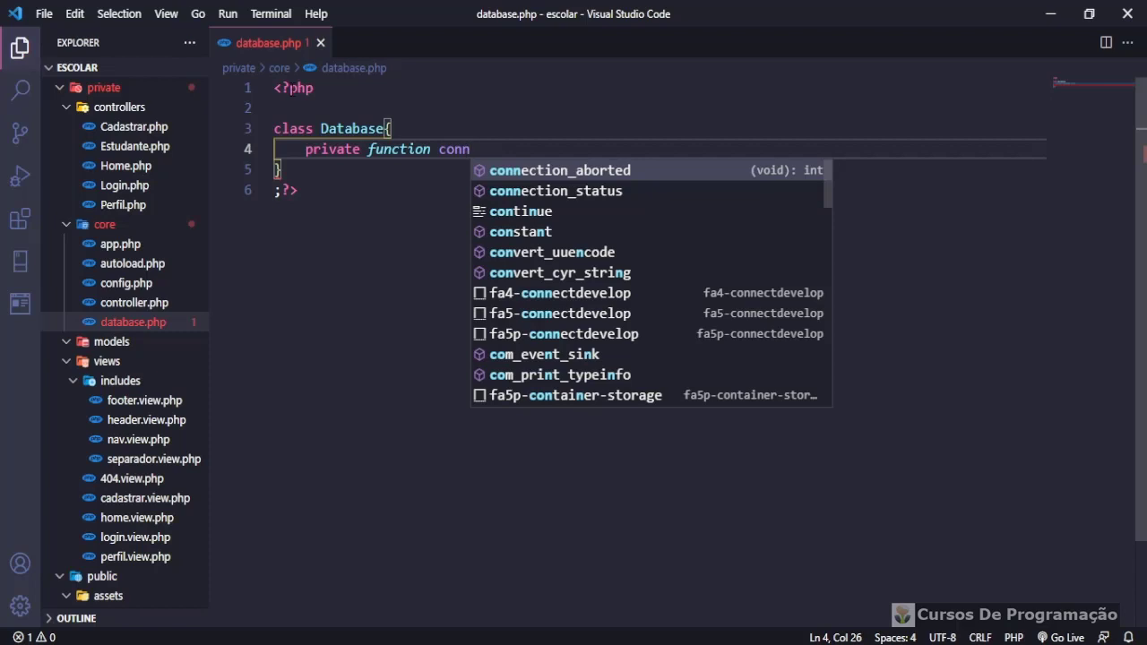
text(ect)
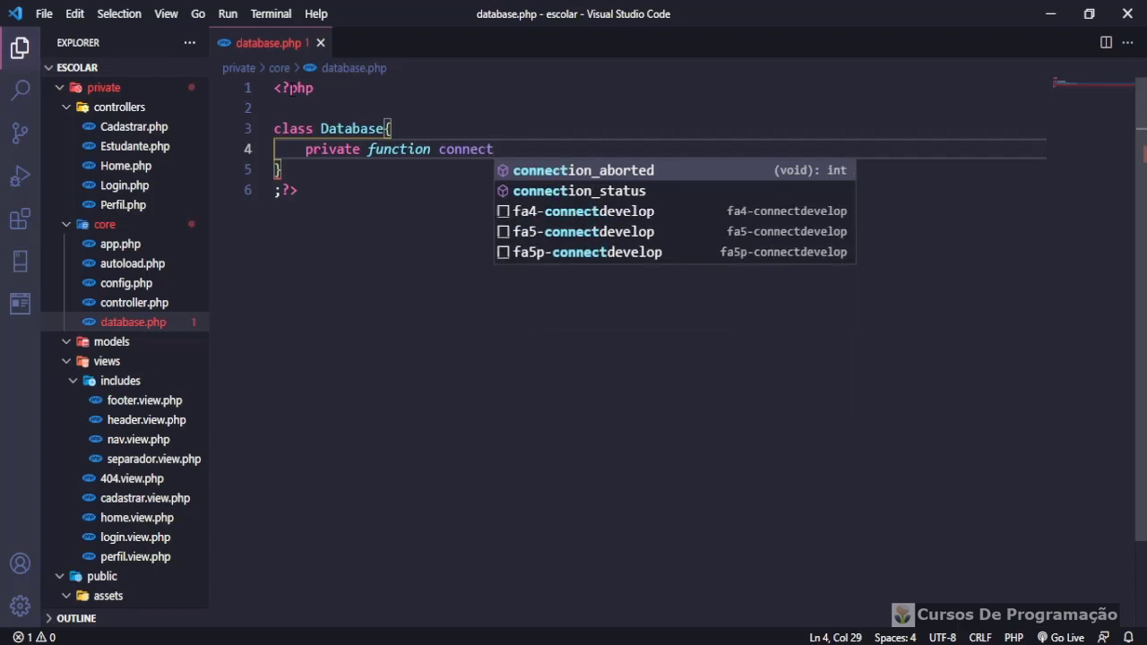
text(()
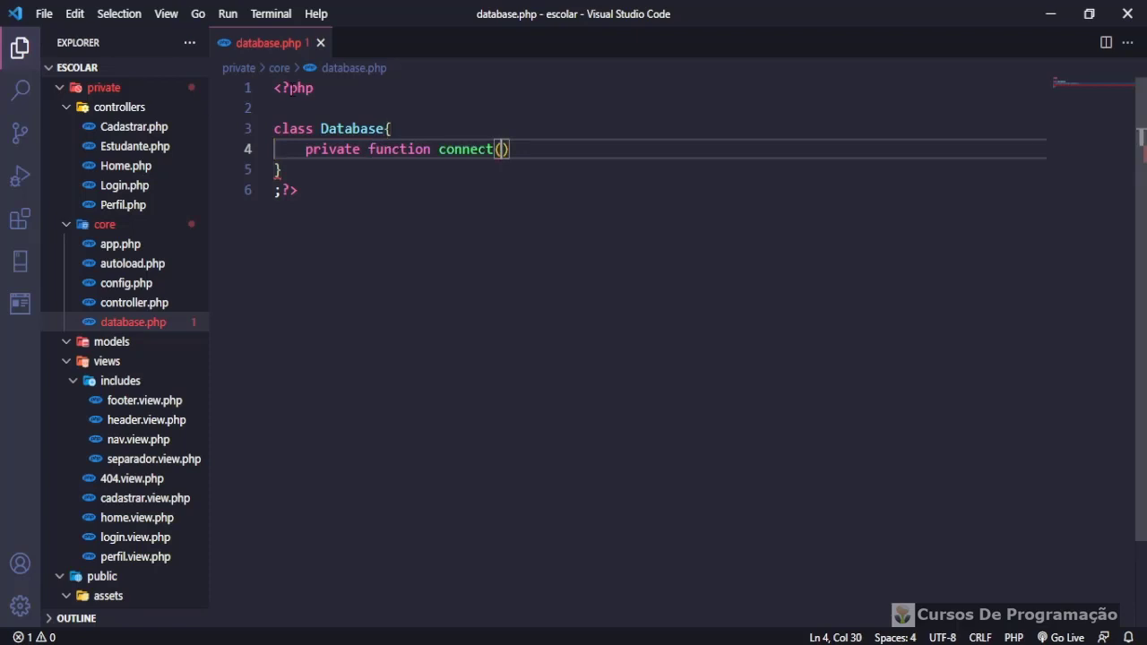
text(){)
key(Return)
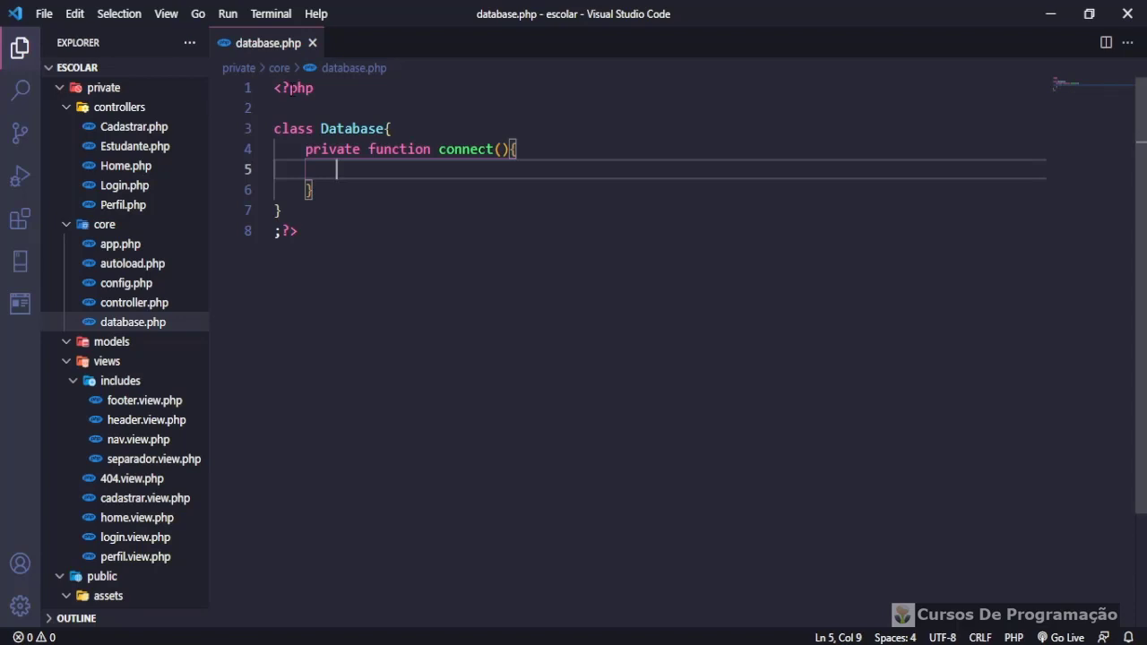
In connect(), assign $con a new PDO object with $string and the user 'root' as its first arguments.
text($)
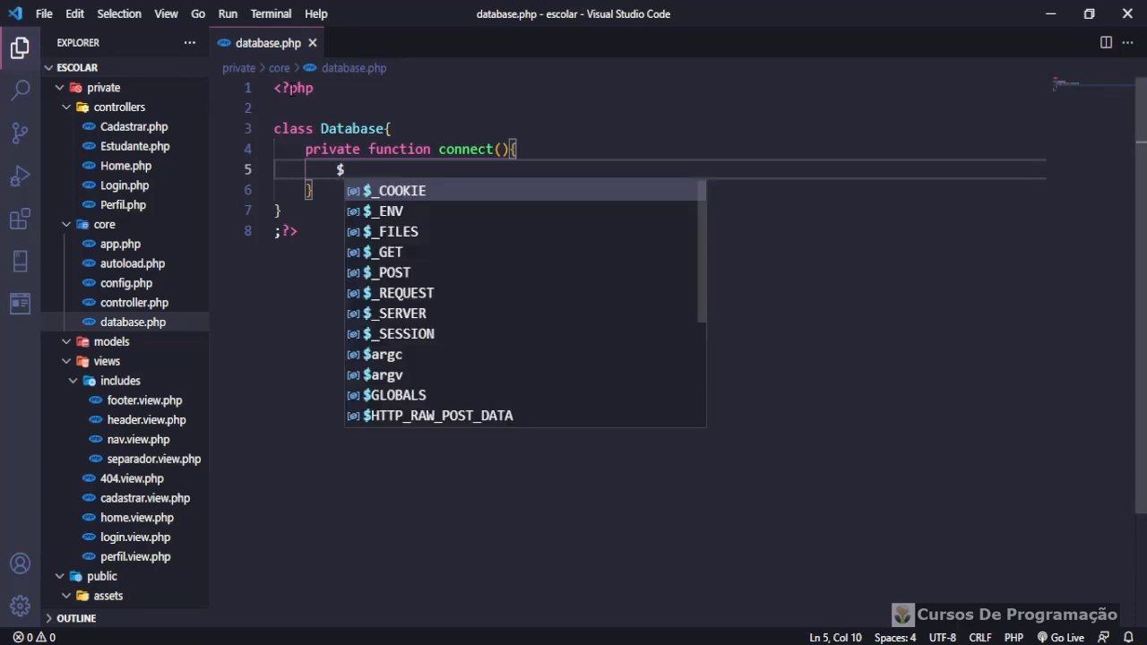
text(con)
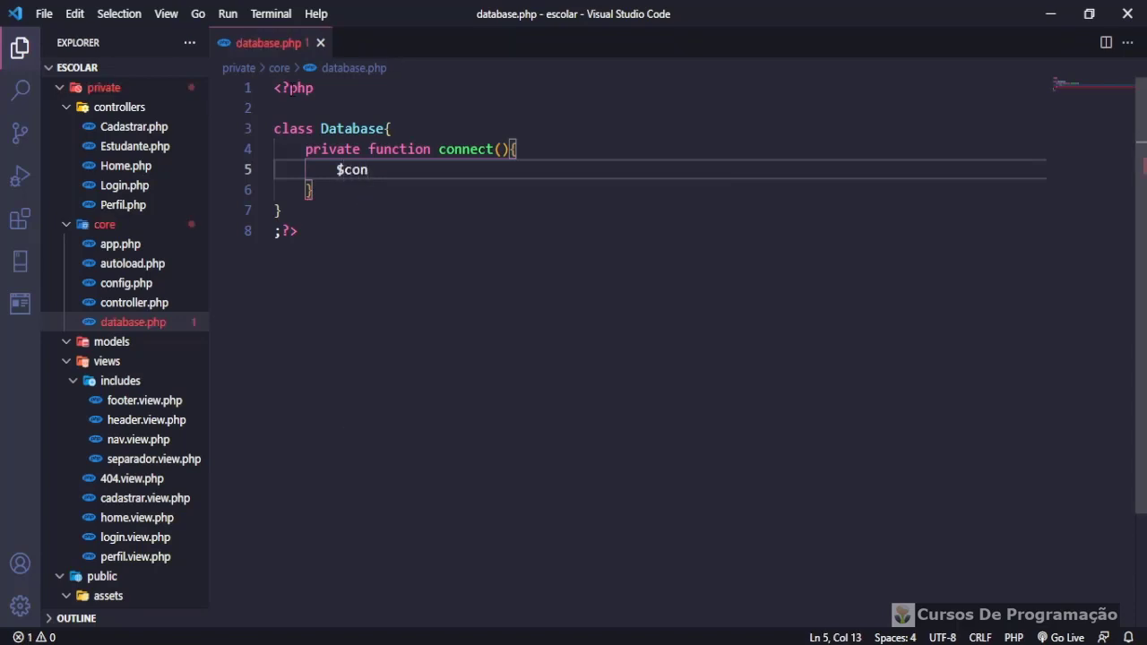
text( = new )
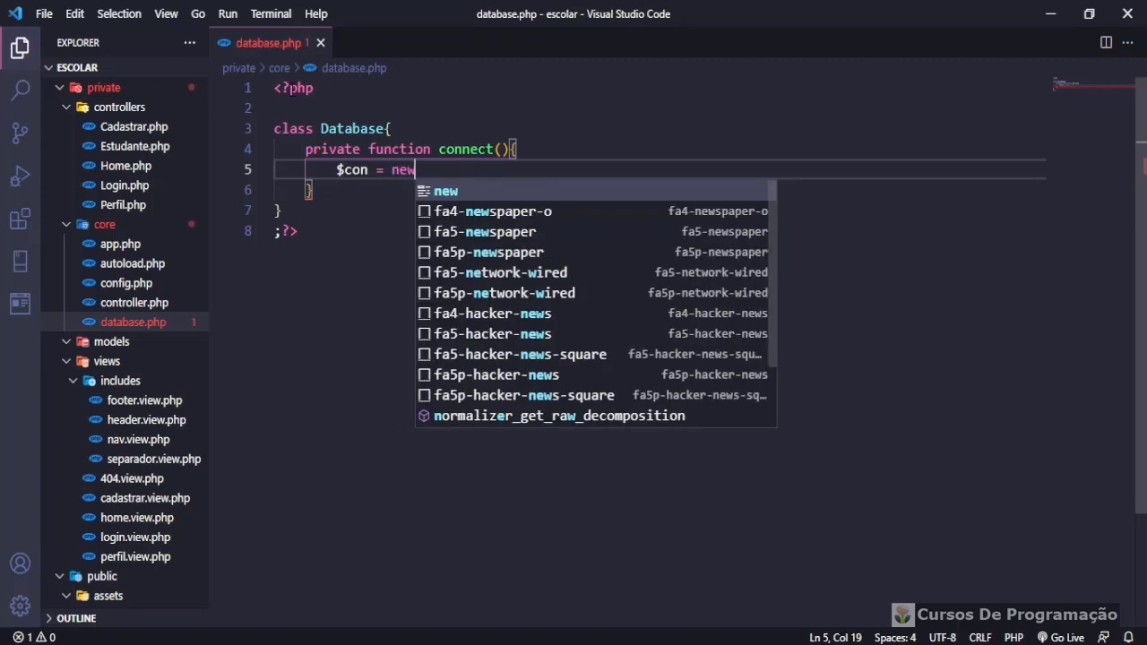
text(PDO)
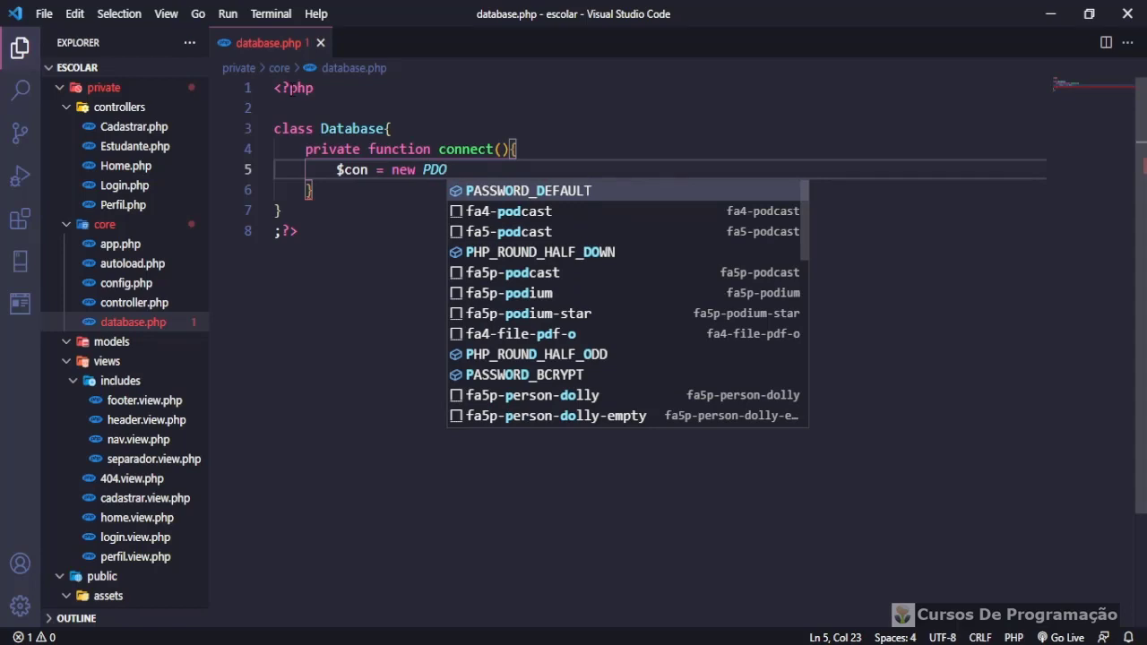
text(()
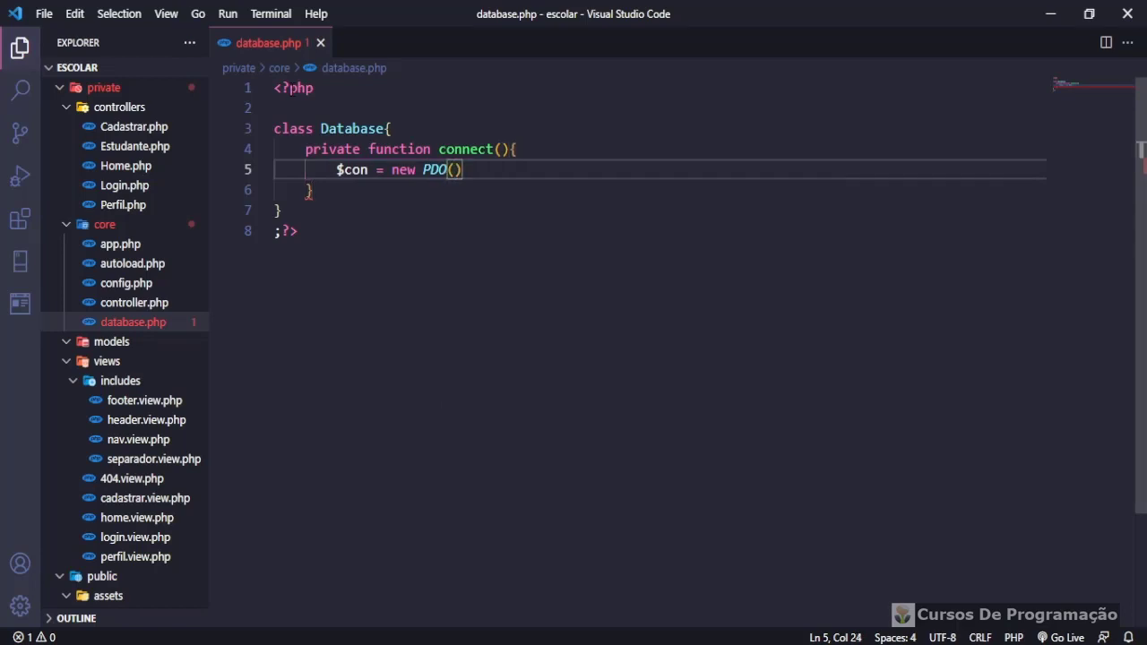
text($string,)
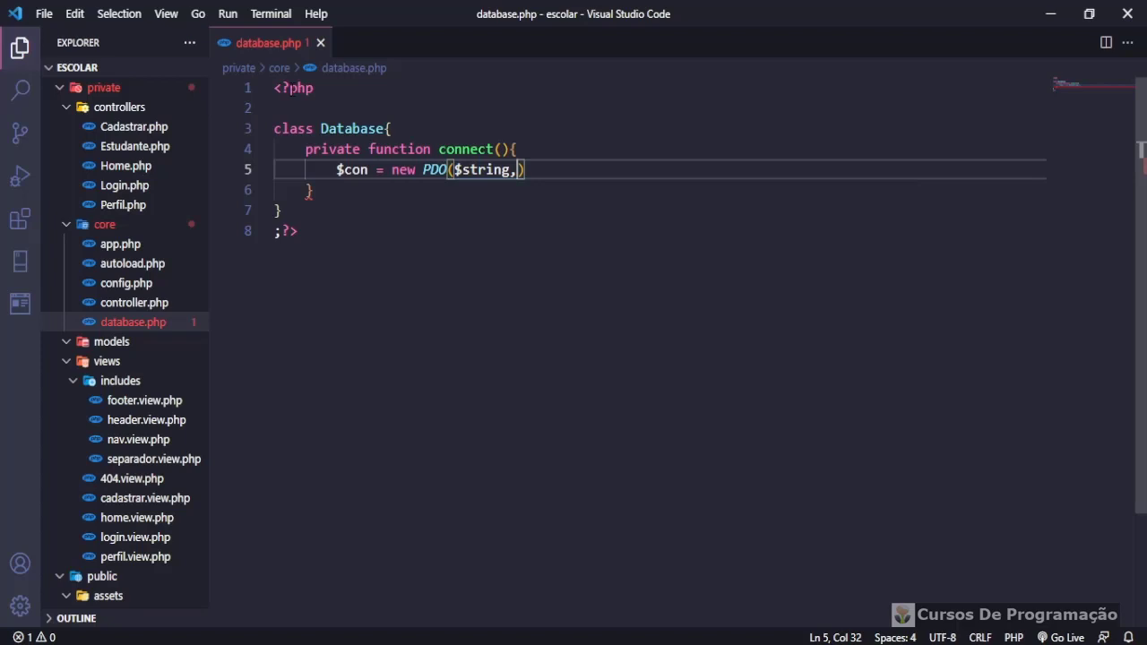
text('root)
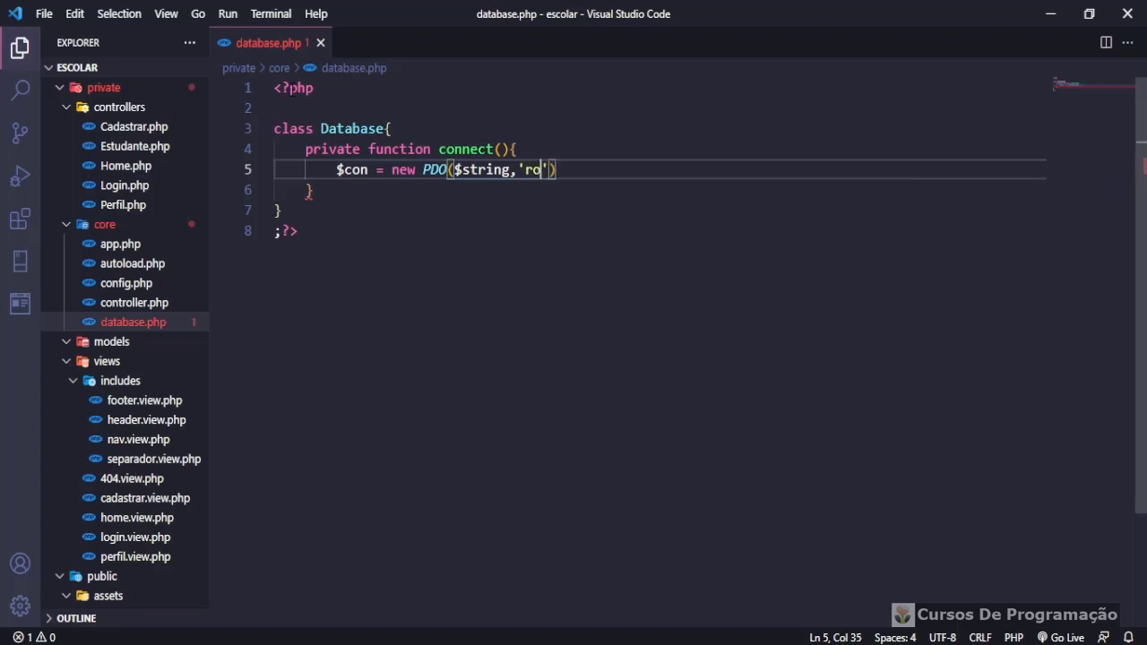